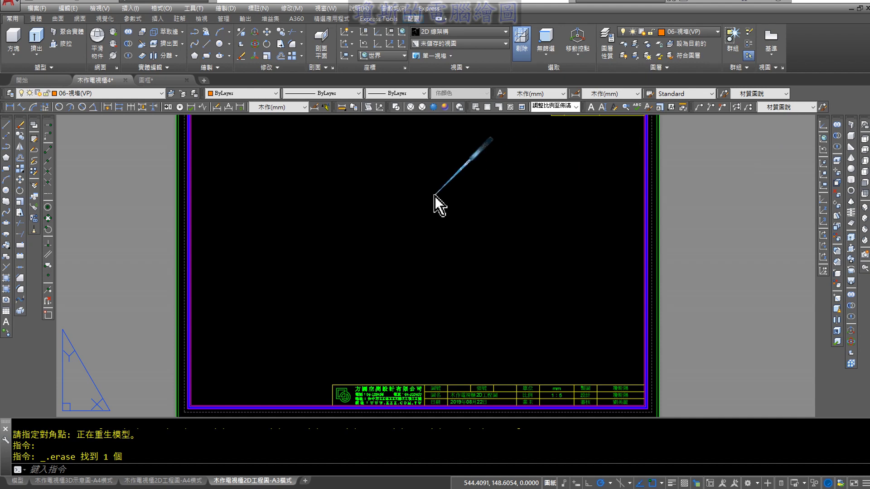
# Step: Switch to the 配置 (Layout) tab and pick 矩形 (Rectangular) from the viewport shape dropdown
pyautogui.moveTo(86, 112); pyautogui.dragTo(88, 121)
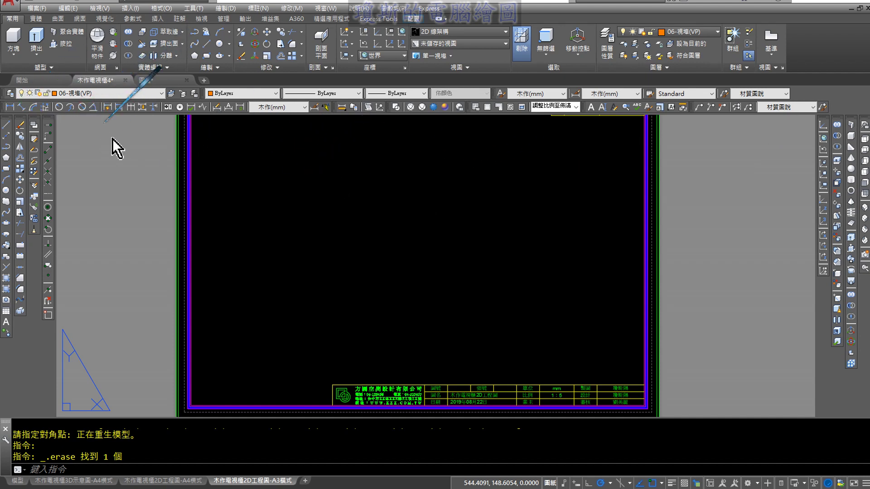
pyautogui.scroll(-2, 255, 172)
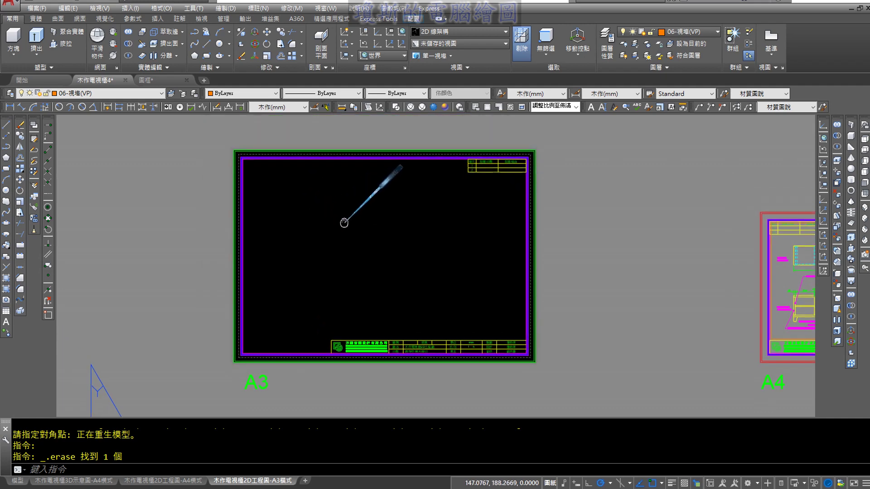
pyautogui.scroll(2, 326, 213)
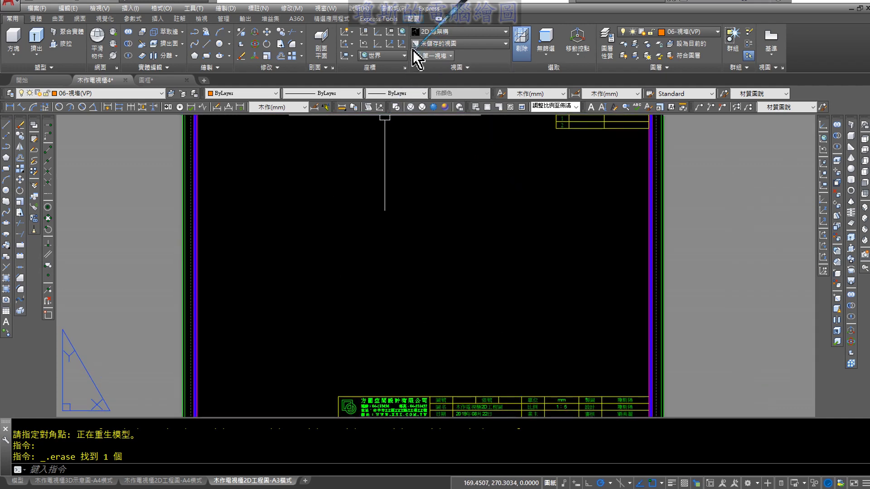
pyautogui.click(413, 19)
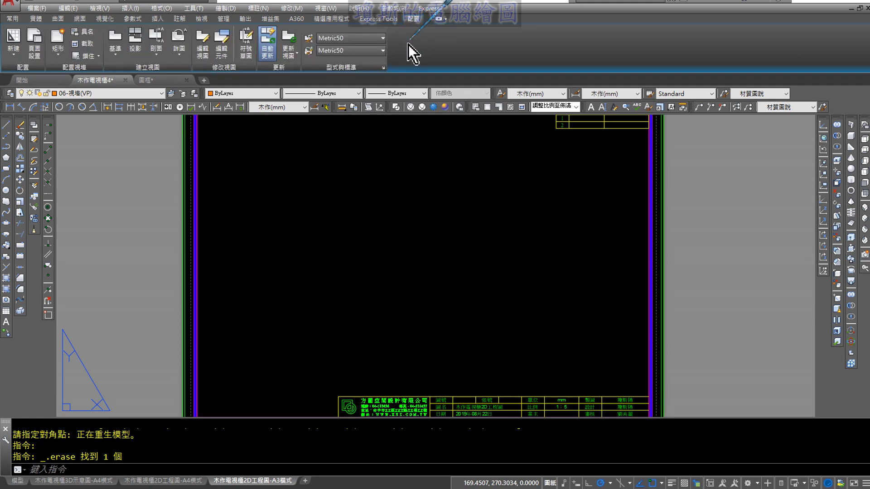
pyautogui.click(56, 58)
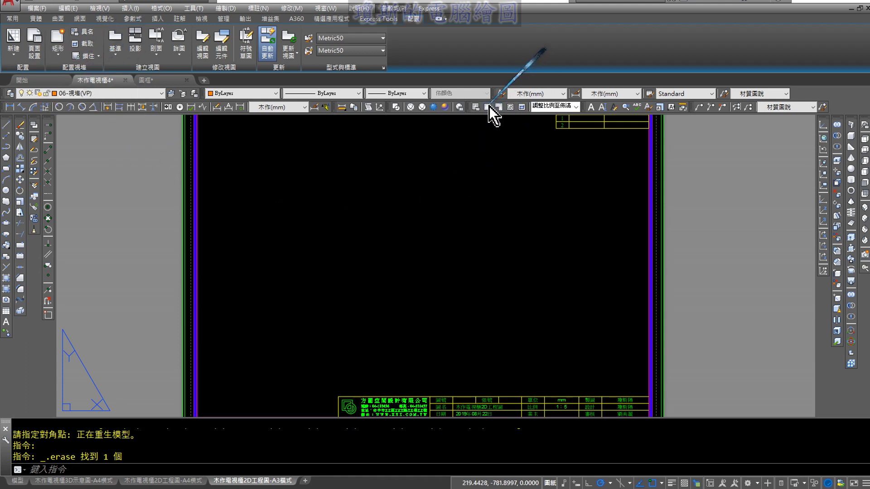
pyautogui.click(59, 56)
# Step: Start the rectangular viewport and zoom in on the sheet's top-left corner
pyautogui.click(61, 72)
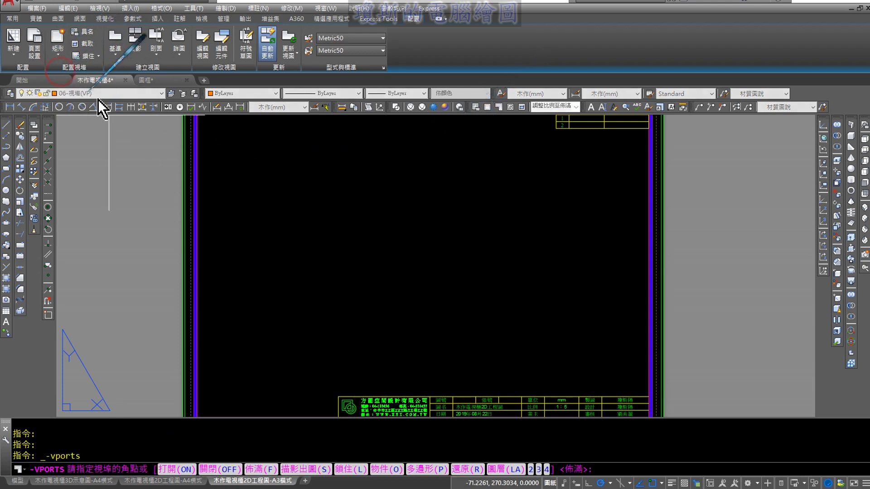
pyautogui.moveTo(264, 179); pyautogui.dragTo(342, 254, button='middle')
pyautogui.scroll(5, 287, 197)
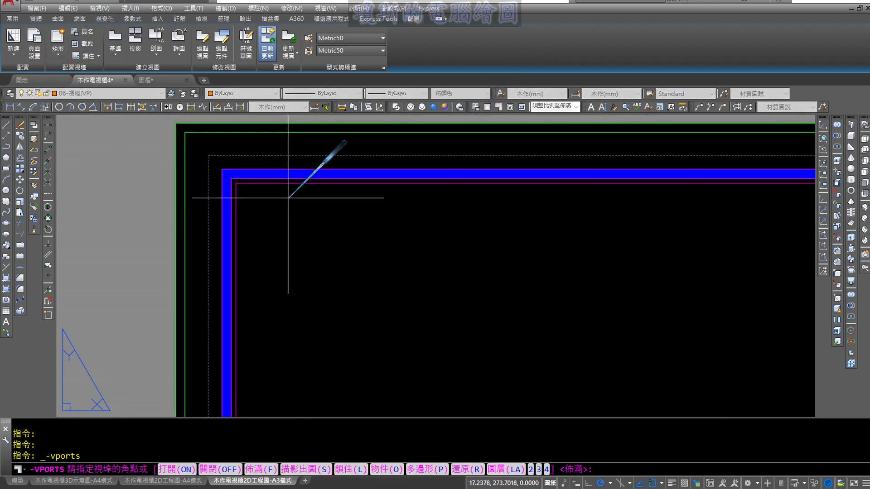
pyautogui.scroll(3, 287, 197)
pyautogui.scroll(2, 286, 197)
pyautogui.moveTo(287, 197); pyautogui.dragTo(432, 275, button='middle')
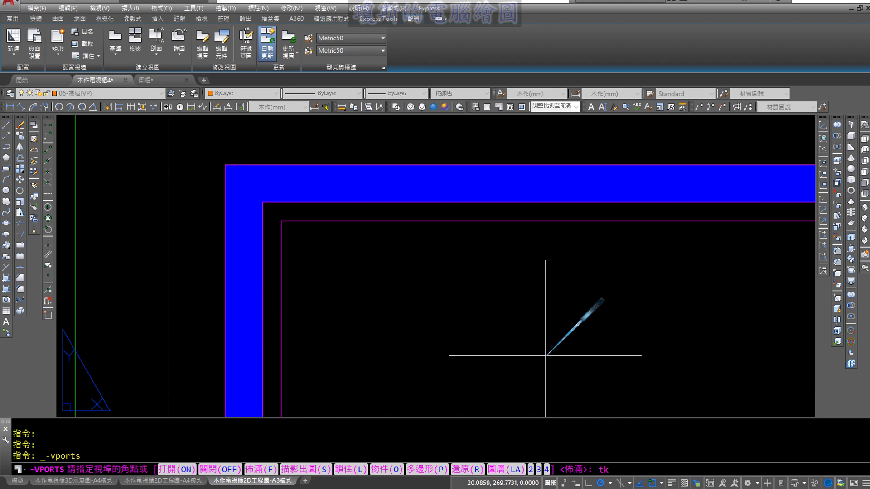
# Step: Place the first corner 2 right and 2 down from the inner frame's top-left corner using TRA
pyautogui.press('BackSpace')
pyautogui.press('BackSpace')
pyautogui.write('tra')
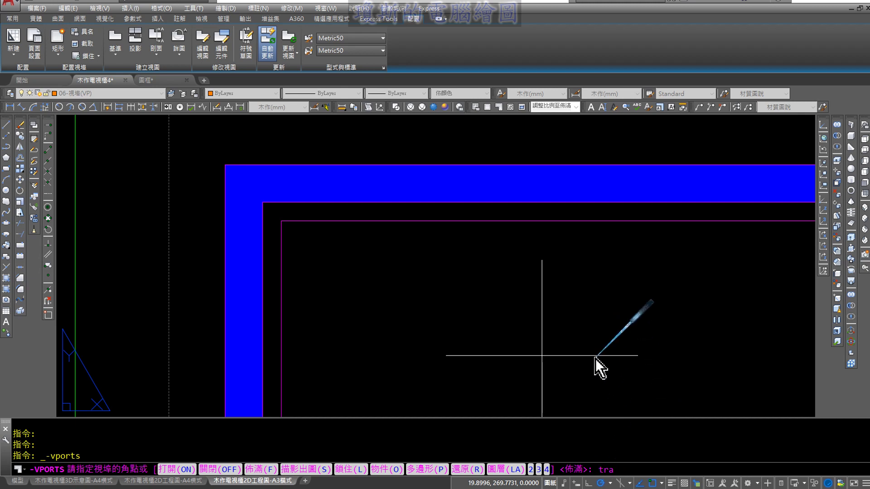
pyautogui.press('Return')
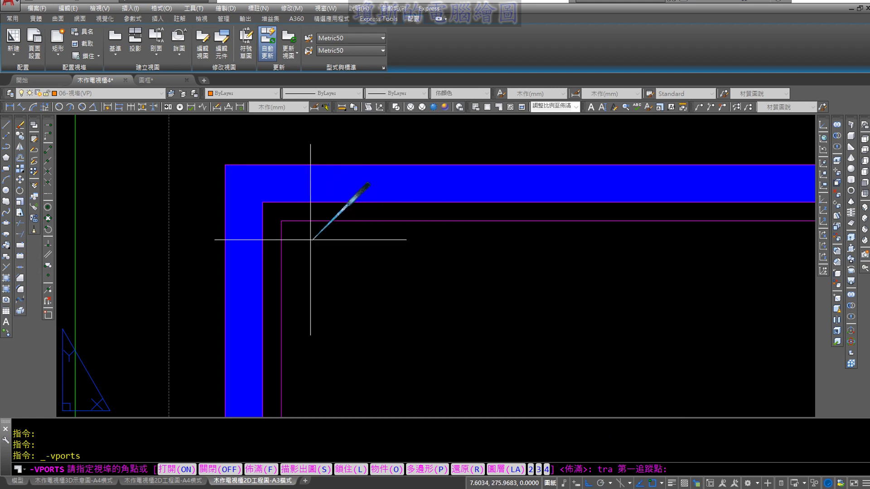
pyautogui.click(282, 221)
pyautogui.write('2')
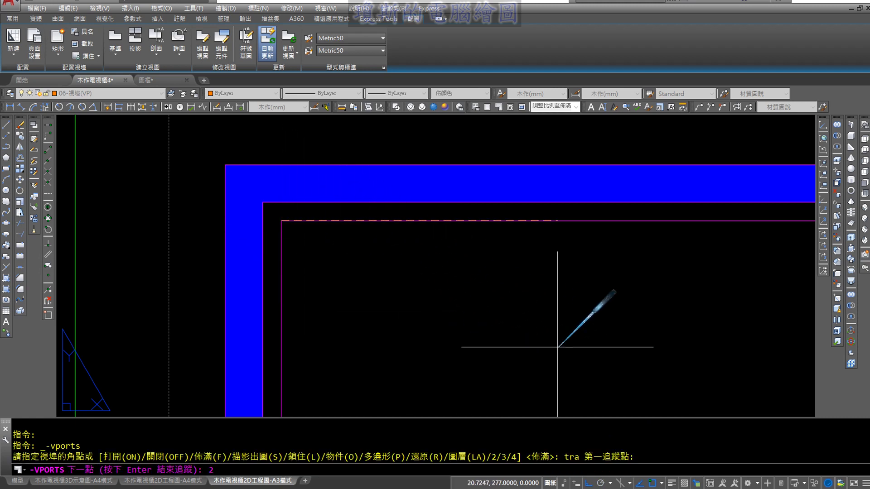
pyautogui.press('Return')
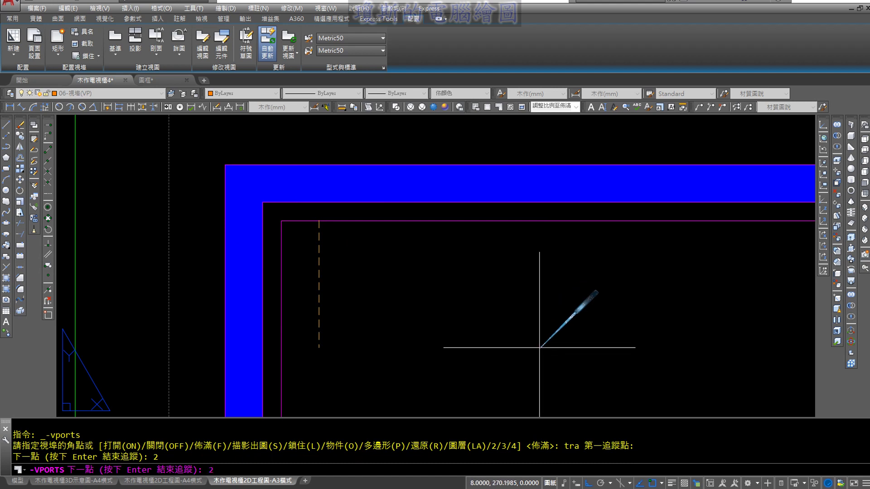
pyautogui.press('Return')
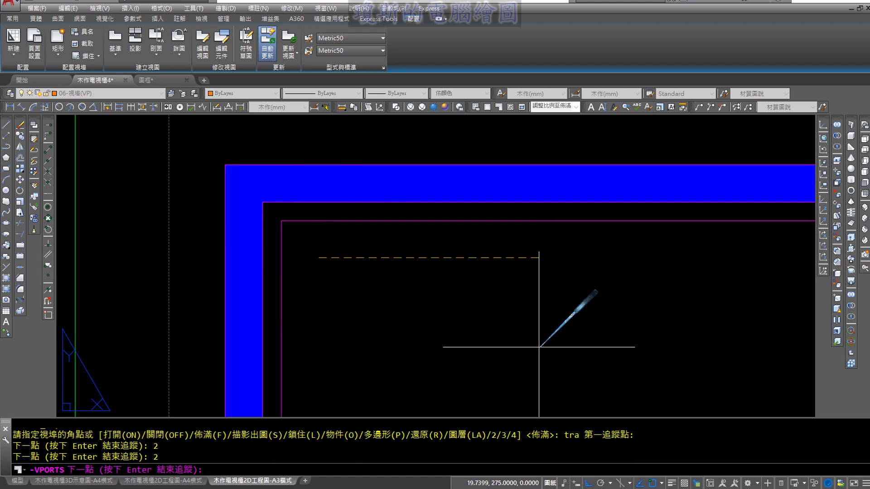
pyautogui.press('Return')
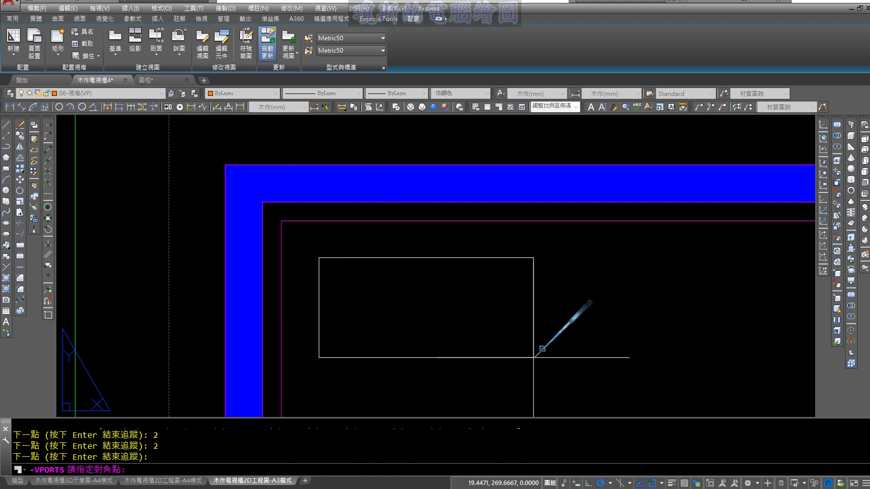
pyautogui.scroll(-2, 501, 324)
pyautogui.scroll(-2, 497, 327)
# Step: Track 2 left and 2 up from the title block's top-right corner to place the opposite corner
pyautogui.scroll(-2, 453, 272)
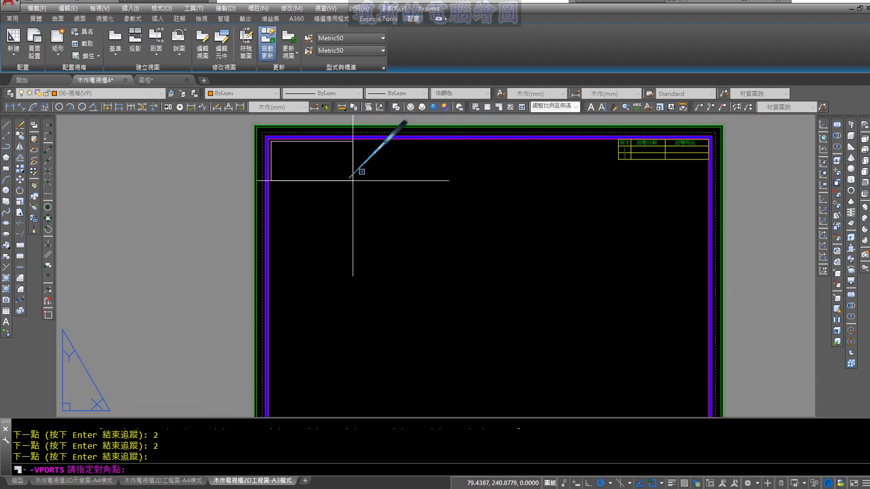
pyautogui.moveTo(485, 291); pyautogui.dragTo(479, 211, button='middle')
pyautogui.scroll(8, 610, 265)
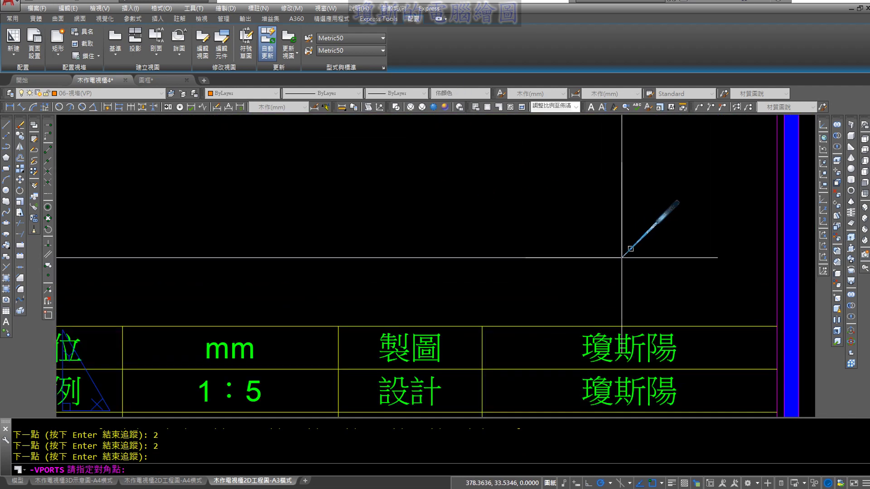
pyautogui.scroll(4, 634, 268)
pyautogui.write('tra')
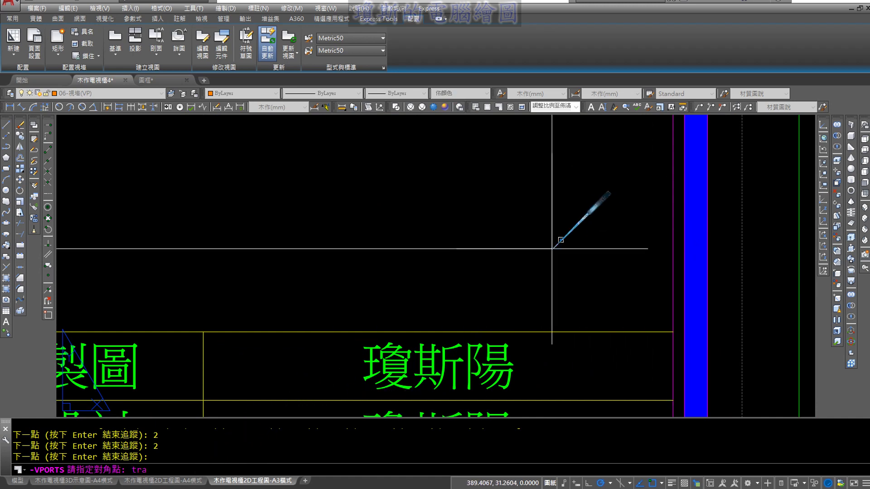
pyautogui.press('Return')
pyautogui.click(672, 331)
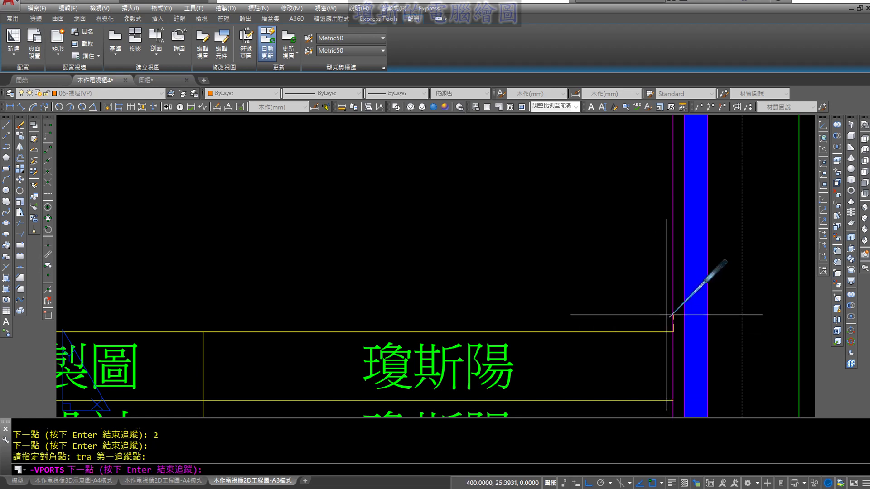
pyautogui.write('2')
pyautogui.press('Return')
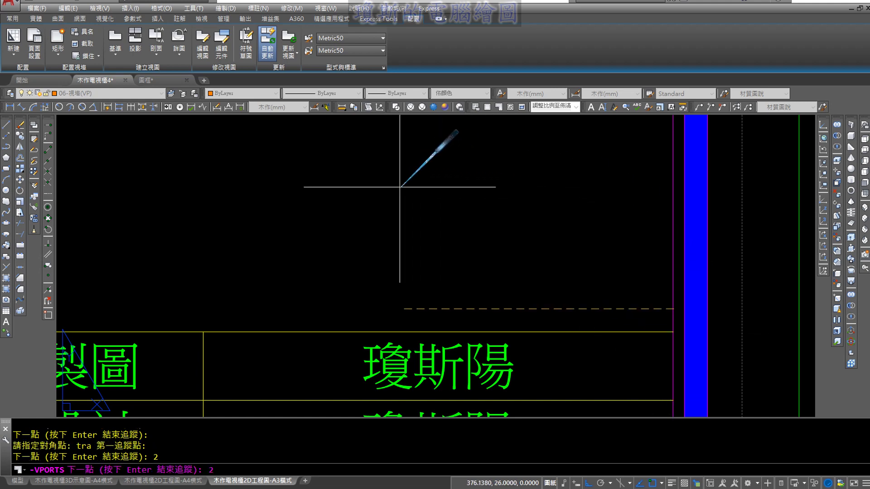
pyautogui.press('Return')
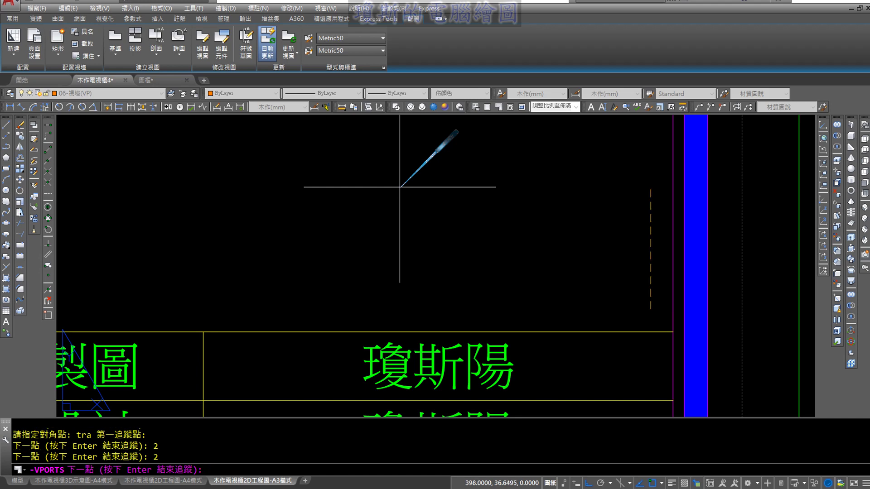
pyautogui.press('Return')
pyautogui.scroll(-2, 422, 195)
# Step: Zoom and pan to inspect the whole A3 sheet with the cabinet views in the viewport
pyautogui.scroll(-3, 439, 213)
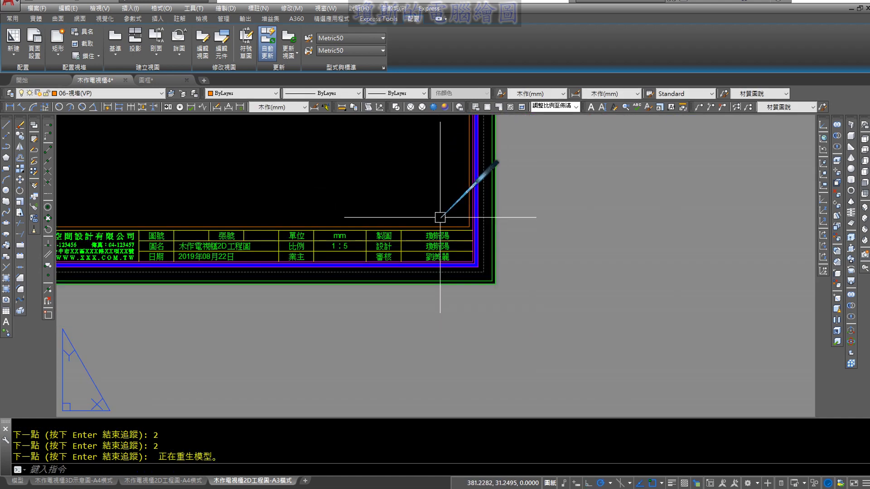
pyautogui.scroll(-2, 317, 199)
pyautogui.moveTo(282, 189); pyautogui.dragTo(471, 314, button='middle')
pyautogui.moveTo(389, 202); pyautogui.dragTo(406, 255, button='middle')
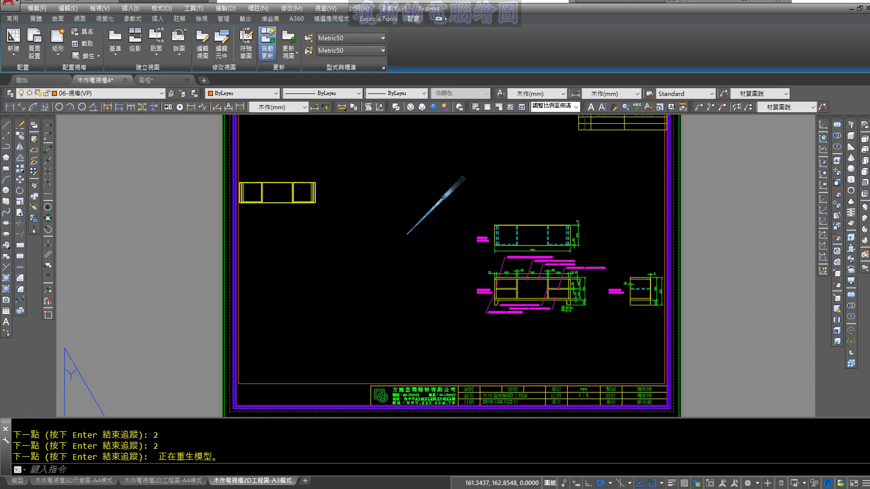
pyautogui.scroll(6, 233, 128)
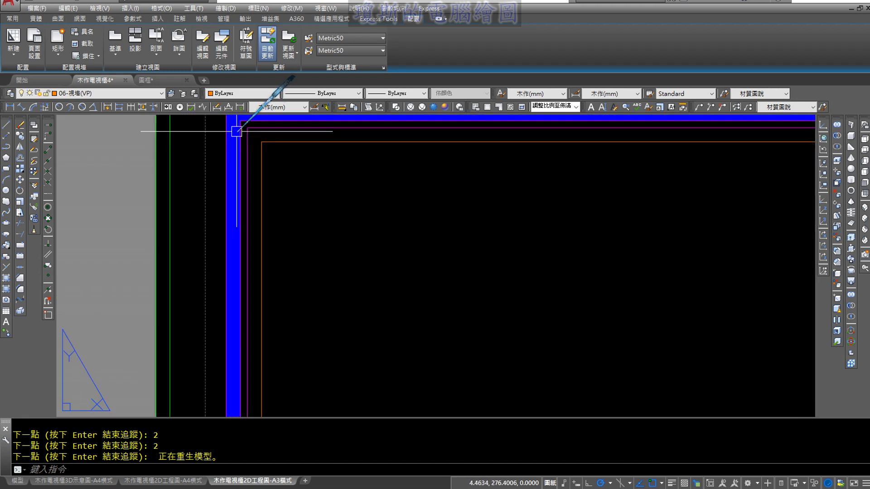
pyautogui.scroll(3, 326, 140)
pyautogui.scroll(2, 269, 174)
pyautogui.scroll(-5, 270, 173)
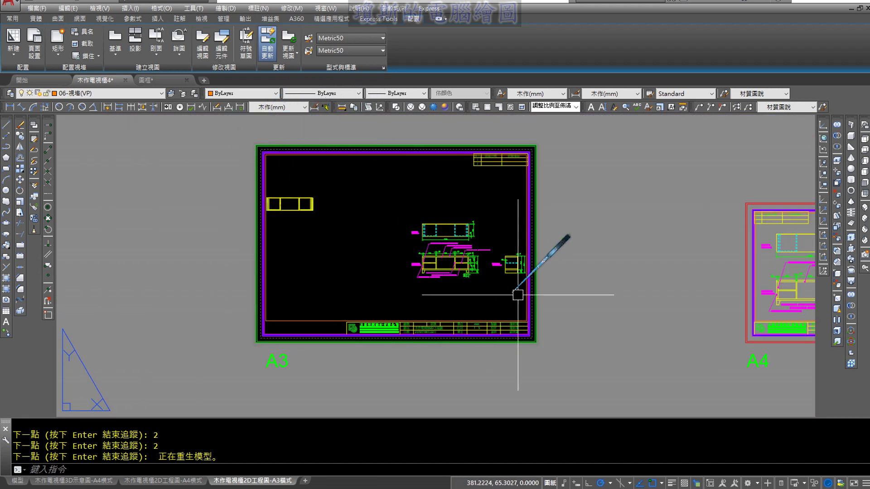
pyautogui.scroll(4, 516, 308)
pyautogui.scroll(2, 510, 317)
pyautogui.scroll(-4, 511, 308)
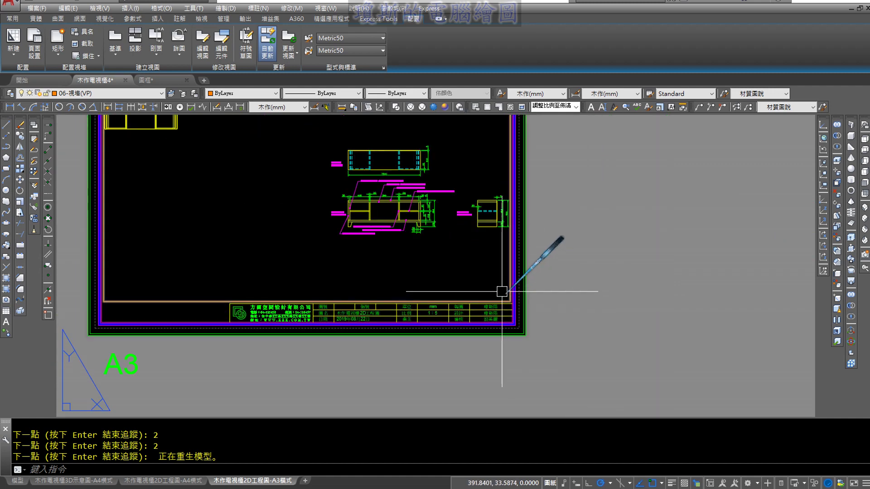
pyautogui.moveTo(399, 194); pyautogui.dragTo(433, 265, button='middle')
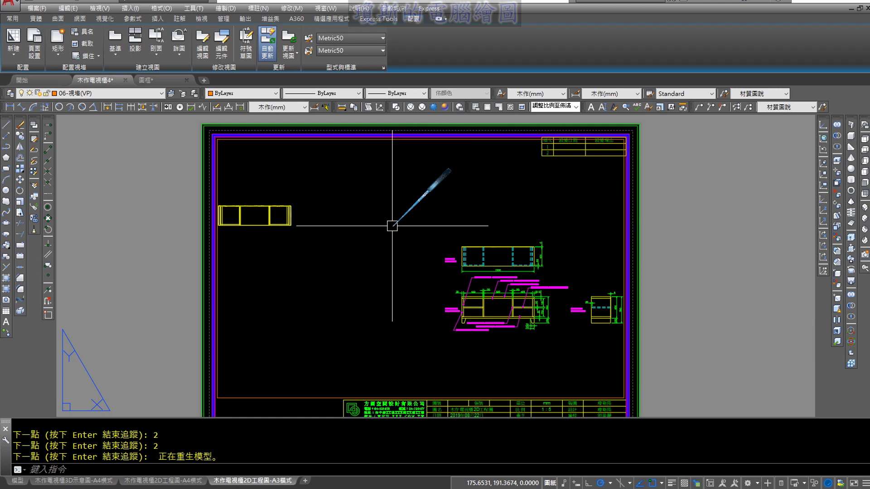
pyautogui.moveTo(374, 285); pyautogui.dragTo(385, 274, button='middle')
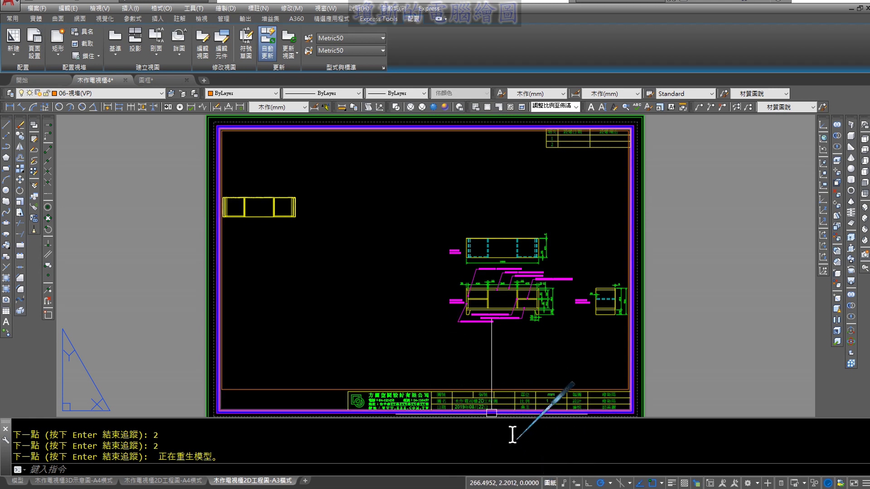
# Step: Inside the viewport, pan the drawings and try scales 1:5 and 1:15 before choosing 1:10
pyautogui.doubleClick(419, 336)
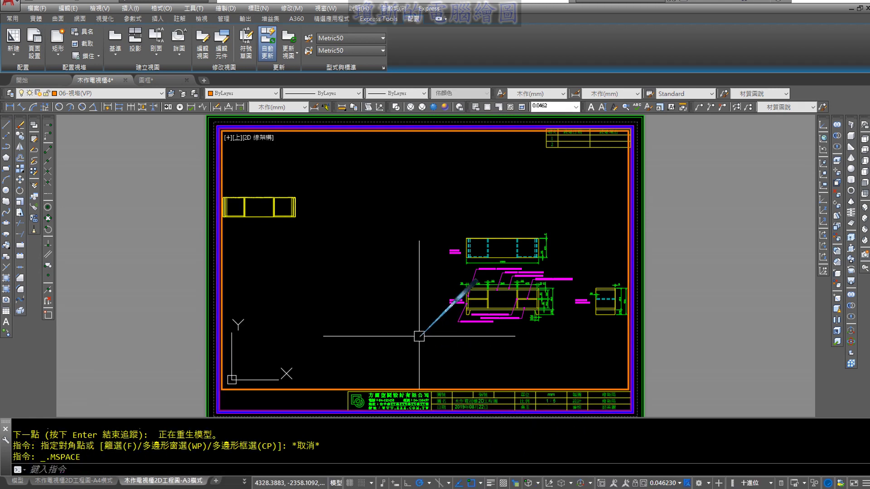
pyautogui.moveTo(553, 278); pyautogui.dragTo(424, 280, button='middle')
pyautogui.scroll(2, 419, 281)
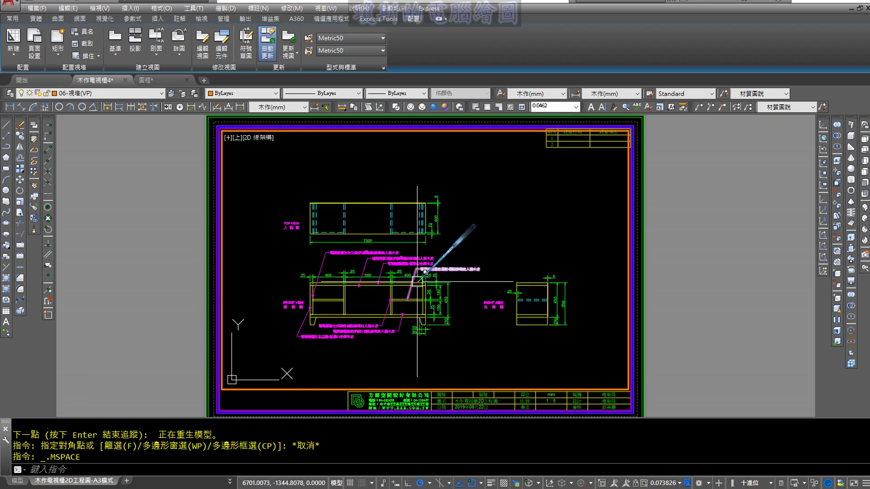
pyautogui.moveTo(417, 281); pyautogui.dragTo(417, 274, button='middle')
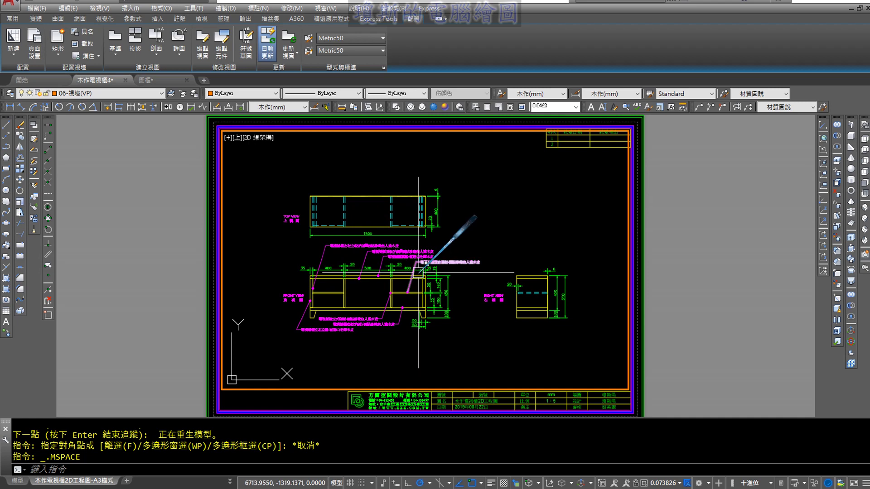
pyautogui.click(671, 484)
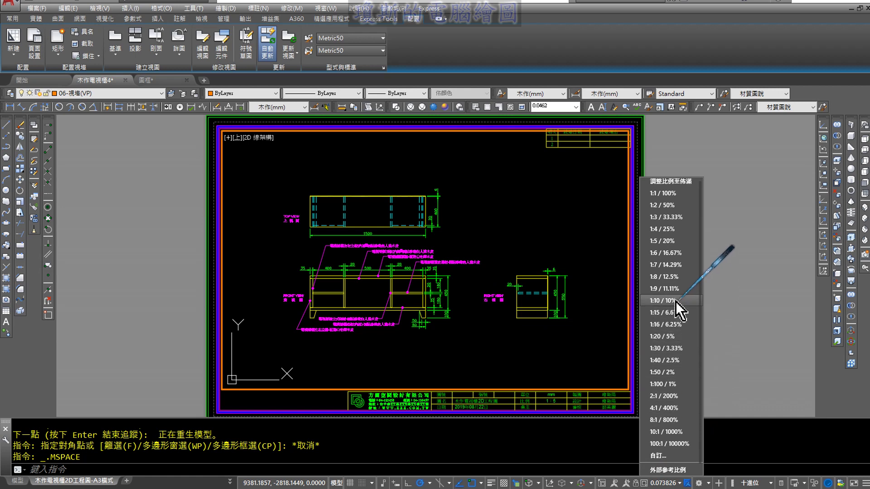
pyautogui.click(662, 245)
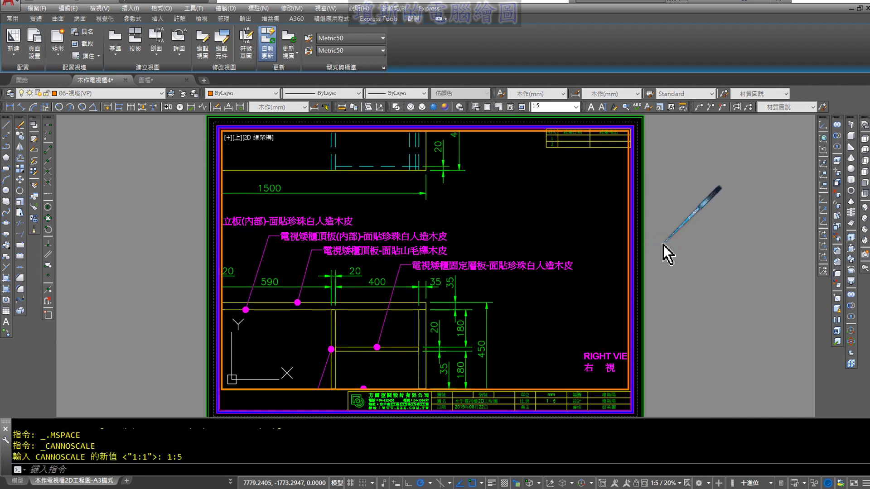
pyautogui.click(670, 483)
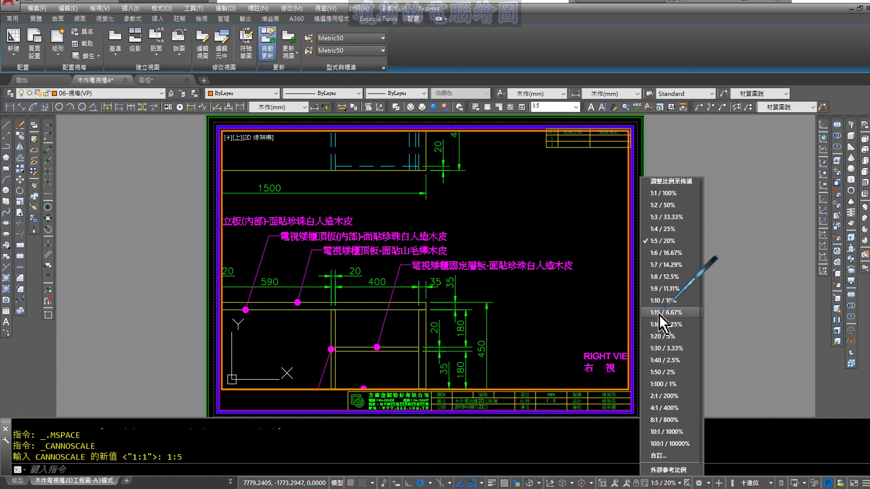
pyautogui.click(672, 313)
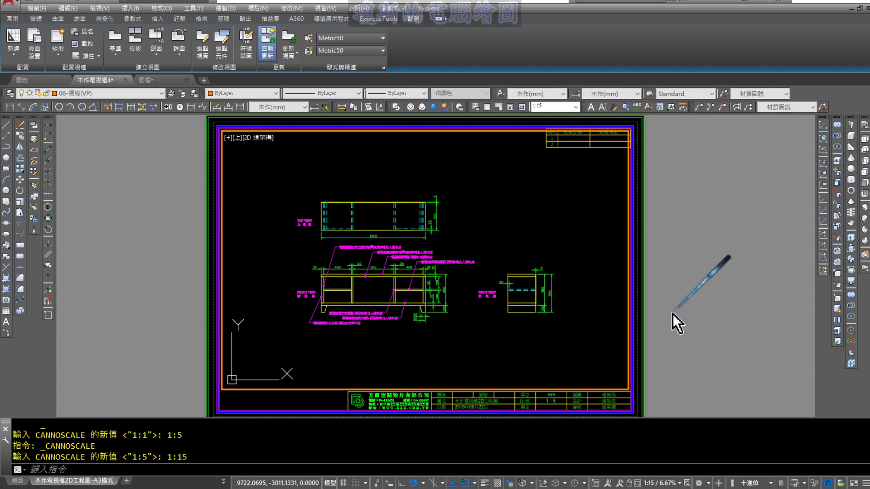
pyautogui.click(664, 484)
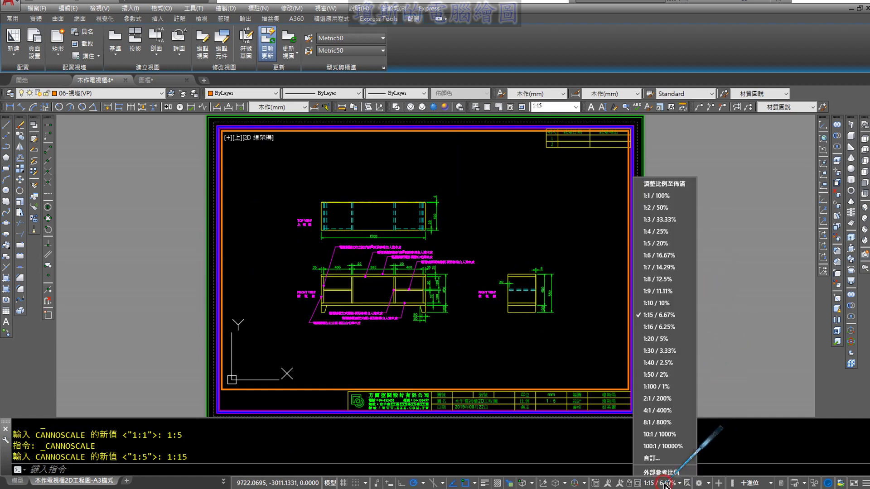
pyautogui.click(666, 304)
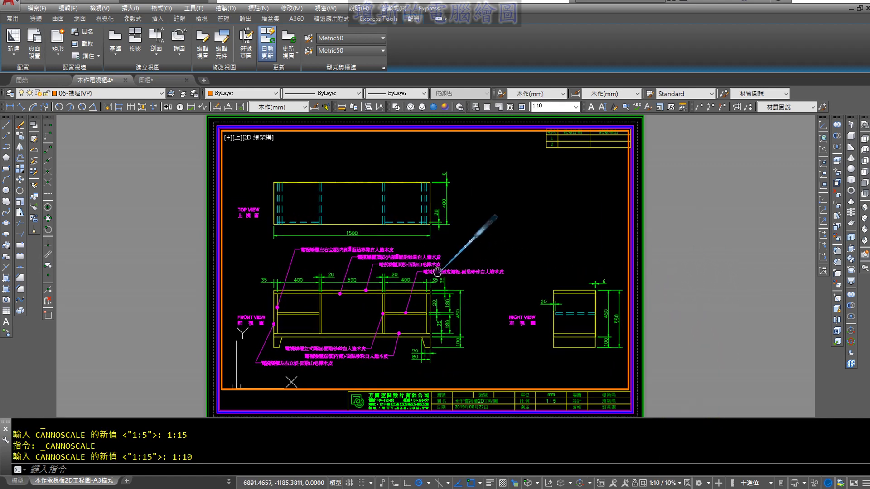
# Step: Recentre the drawing, reapply 1:10, then leave and re-enter the viewport's model space
pyautogui.moveTo(433, 269); pyautogui.dragTo(432, 281, button='middle')
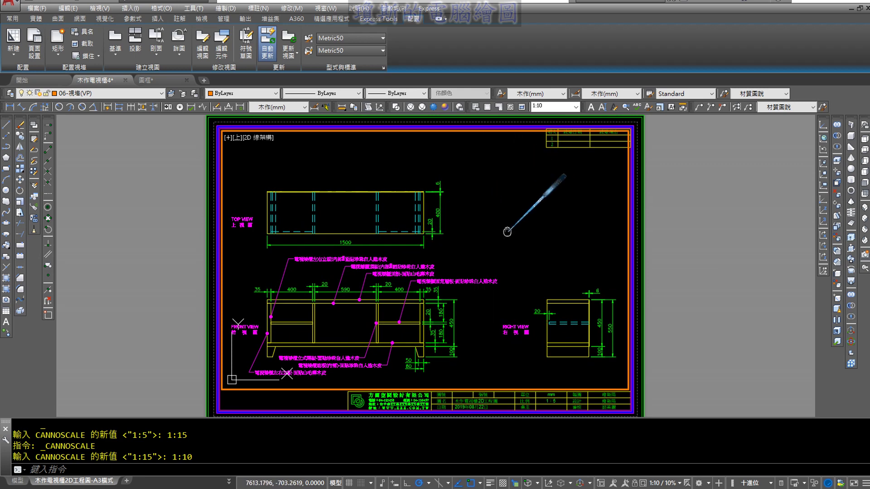
pyautogui.moveTo(507, 231); pyautogui.dragTo(505, 229, button='middle')
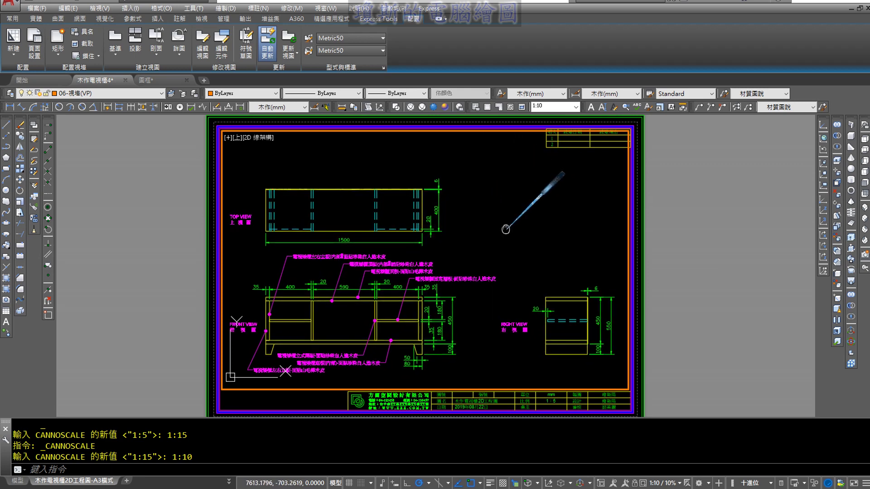
pyautogui.click(676, 483)
pyautogui.click(673, 303)
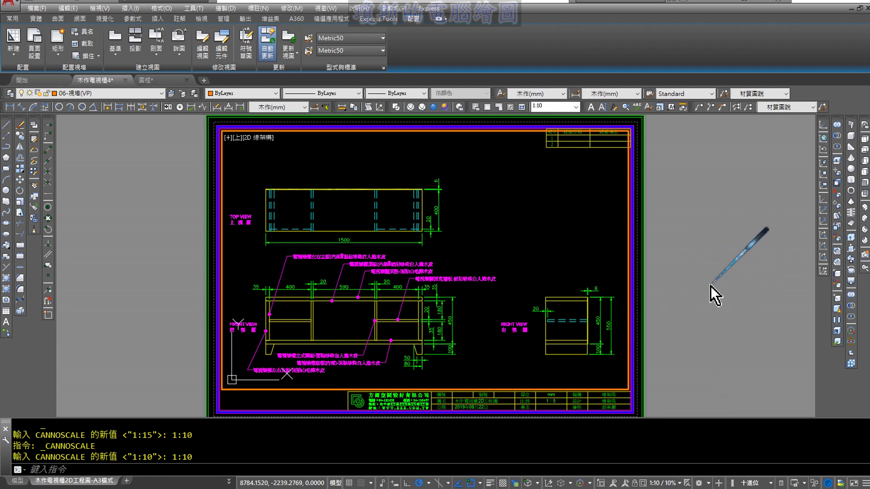
pyautogui.doubleClick(710, 287)
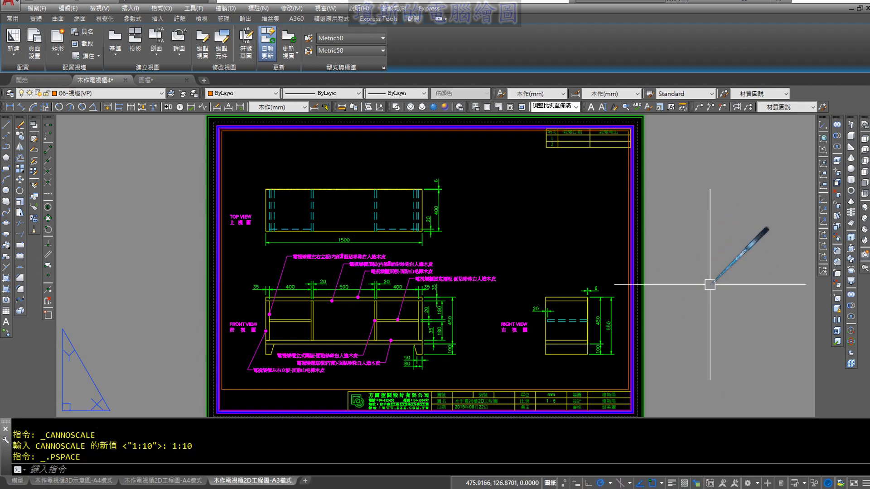
pyautogui.click(550, 483)
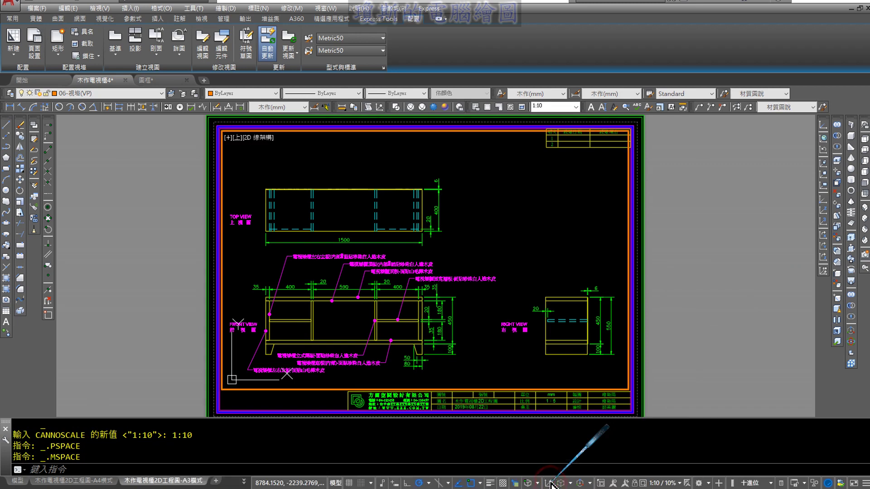
pyautogui.moveTo(493, 299); pyautogui.dragTo(495, 298, button='middle')
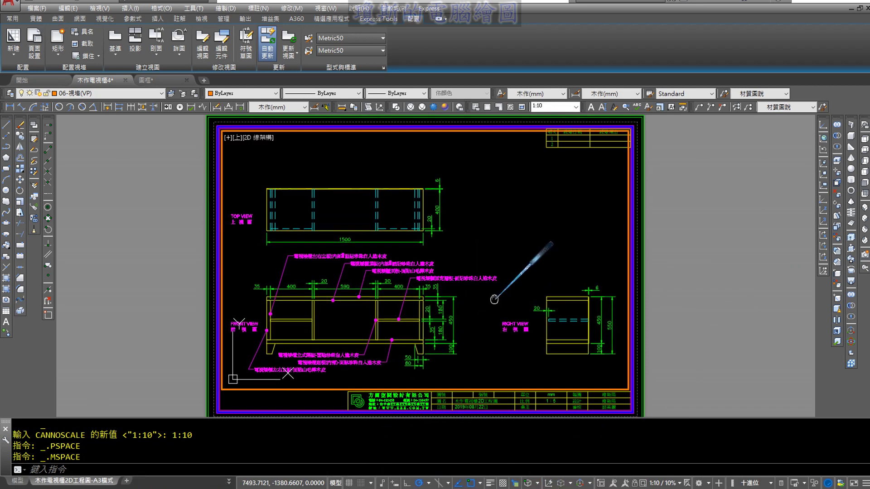
pyautogui.click(340, 482)
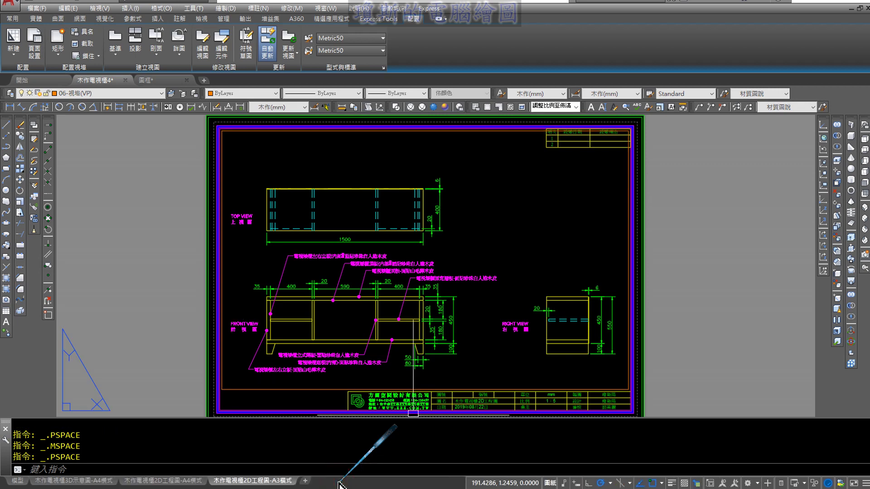
pyautogui.moveTo(675, 284); pyautogui.dragTo(617, 279, button='middle')
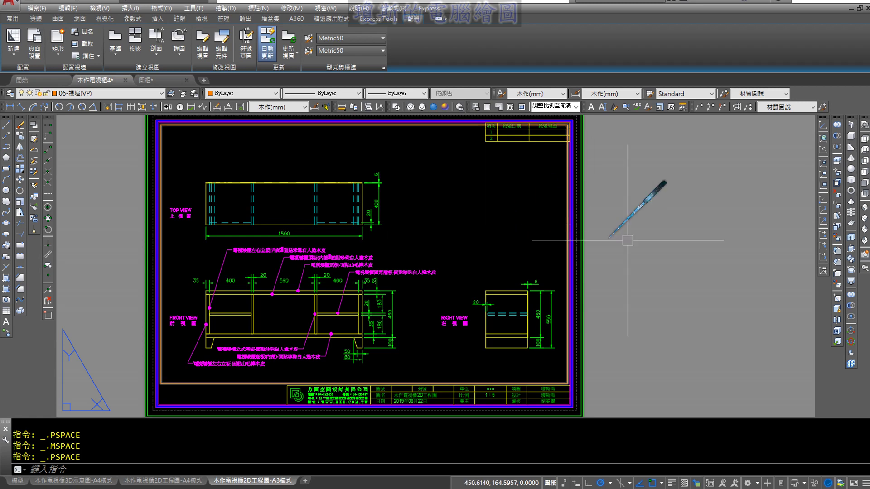
pyautogui.middleClick(625, 237)
pyautogui.middleClick(625, 237)
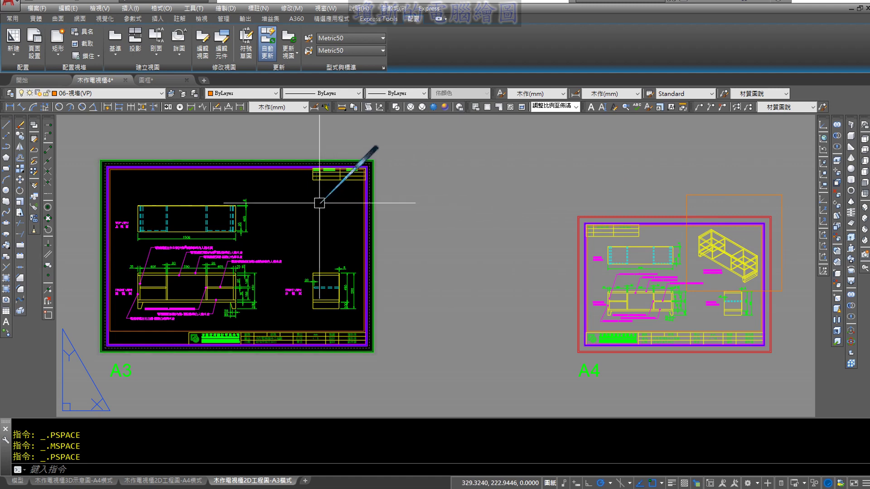
pyautogui.moveTo(351, 224)
pyautogui.mouseDown(button='middle')
pyautogui.moveTo(505, 223)
pyautogui.moveTo(538, 234)
pyautogui.moveTo(517, 227)
pyautogui.mouseUp(button='middle')
pyautogui.scroll(2, 529, 216)
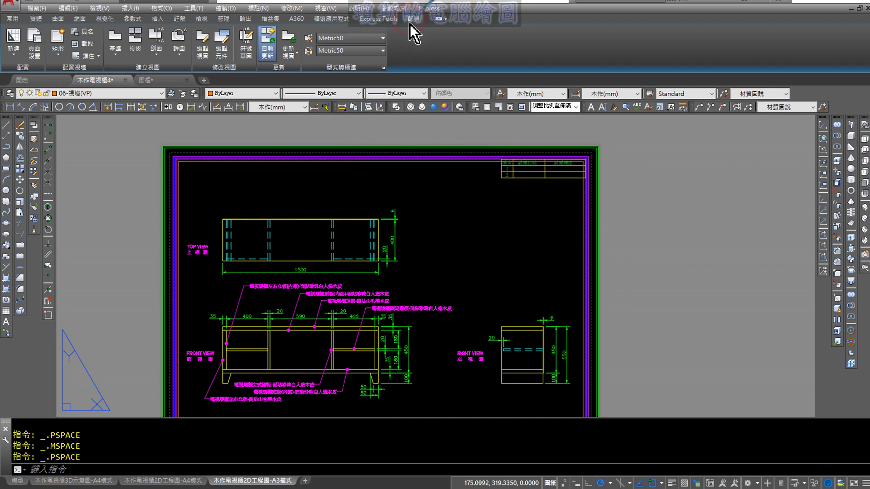
# Step: Draw a second rectangular viewport over the sheet's upper-right area and enter it
pyautogui.click(61, 58)
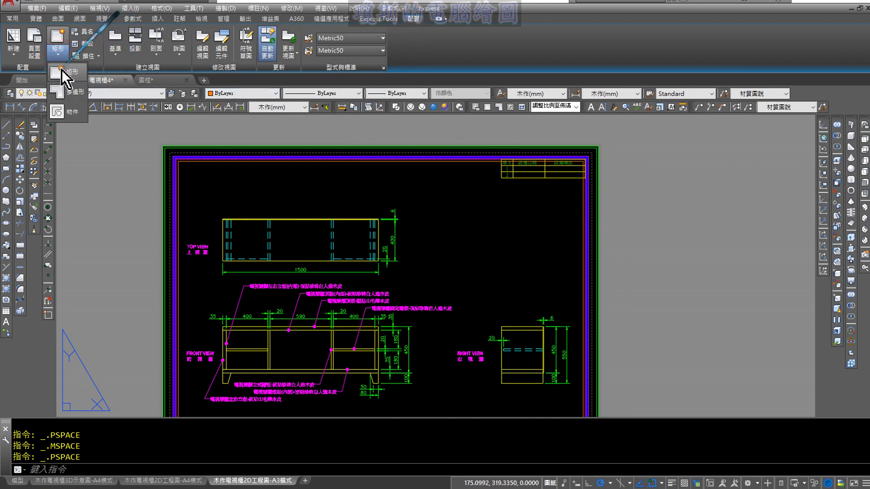
pyautogui.click(62, 69)
pyautogui.moveTo(445, 198); pyautogui.dragTo(437, 230, button='middle')
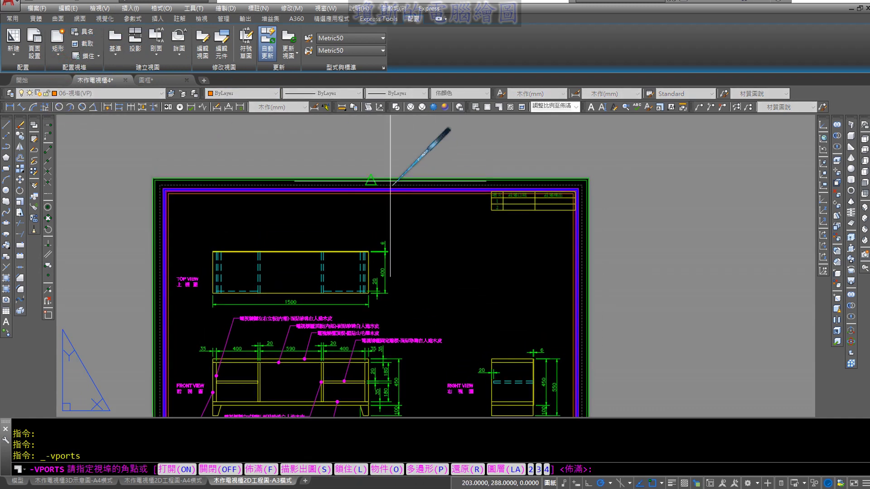
pyautogui.click(372, 146)
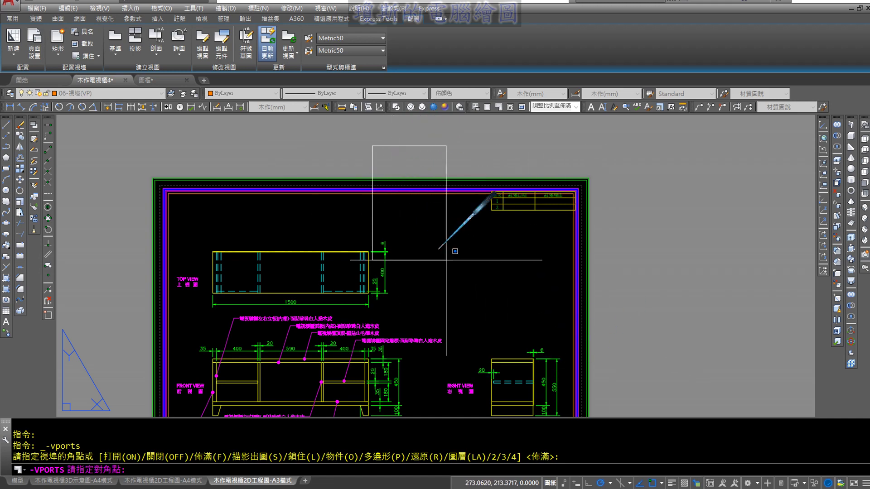
pyautogui.click(610, 372)
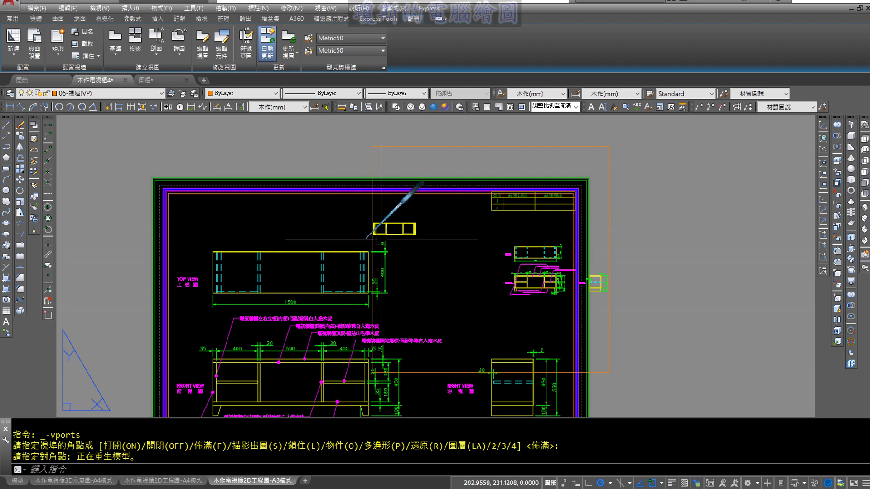
pyautogui.click(450, 164)
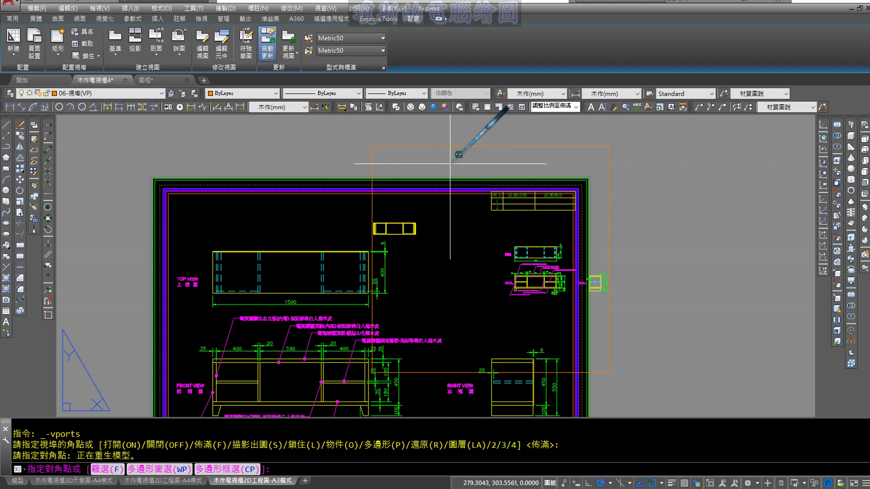
pyautogui.doubleClick(450, 163)
# Step: Show the model in the new viewport as a southeast isometric view
pyautogui.moveTo(446, 262); pyautogui.dragTo(478, 269, button='middle')
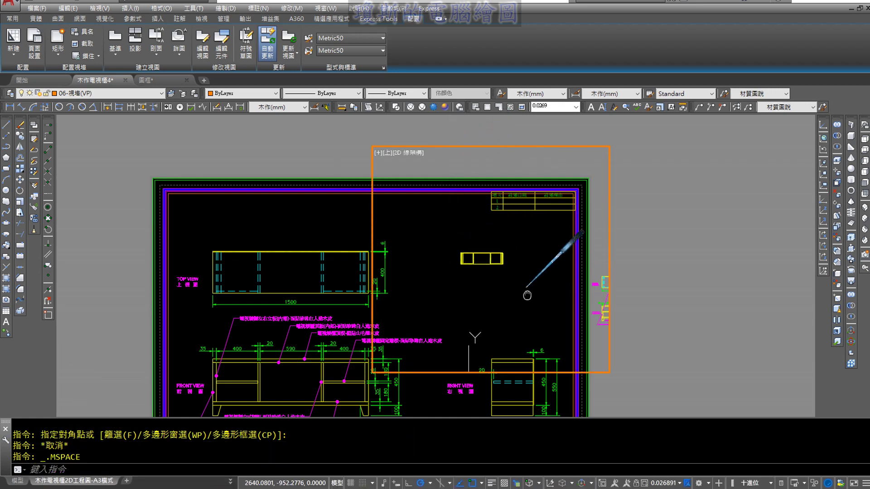
pyautogui.scroll(4, 471, 278)
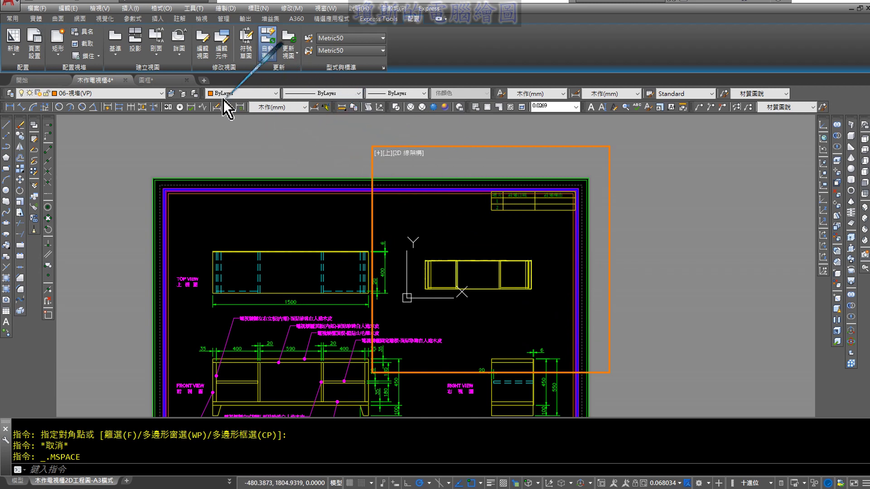
pyautogui.click(20, 20)
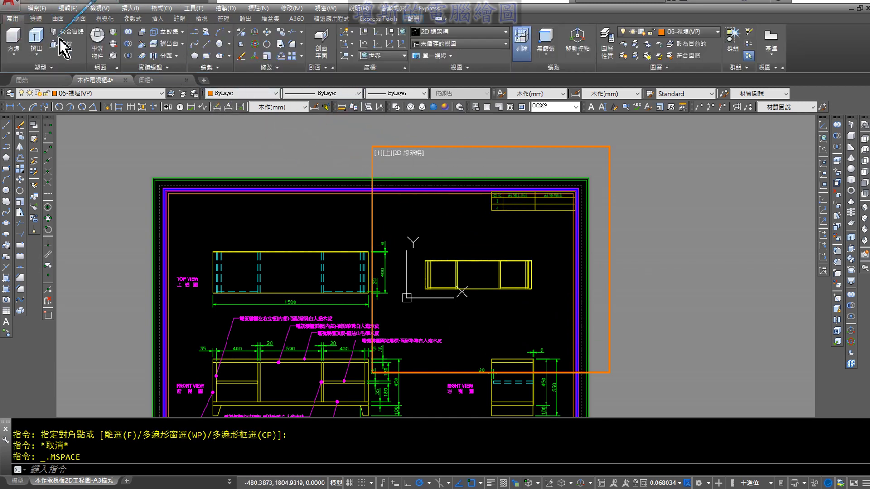
pyautogui.click(469, 45)
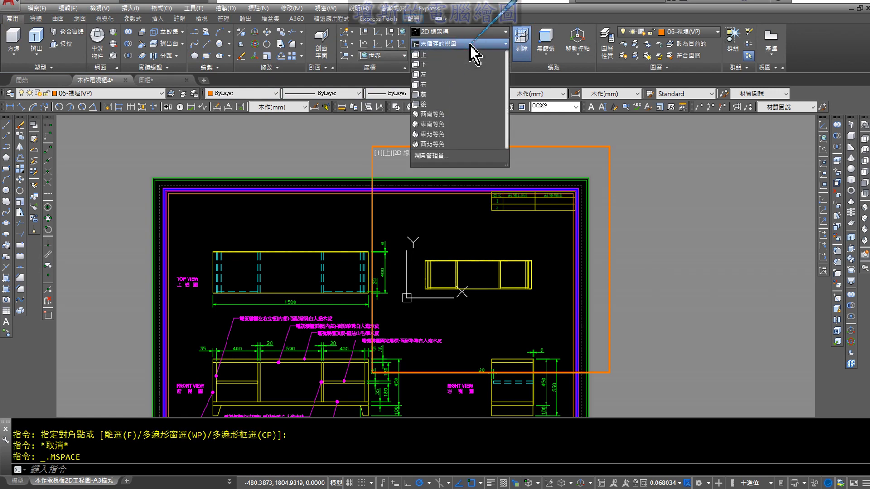
pyautogui.click(455, 121)
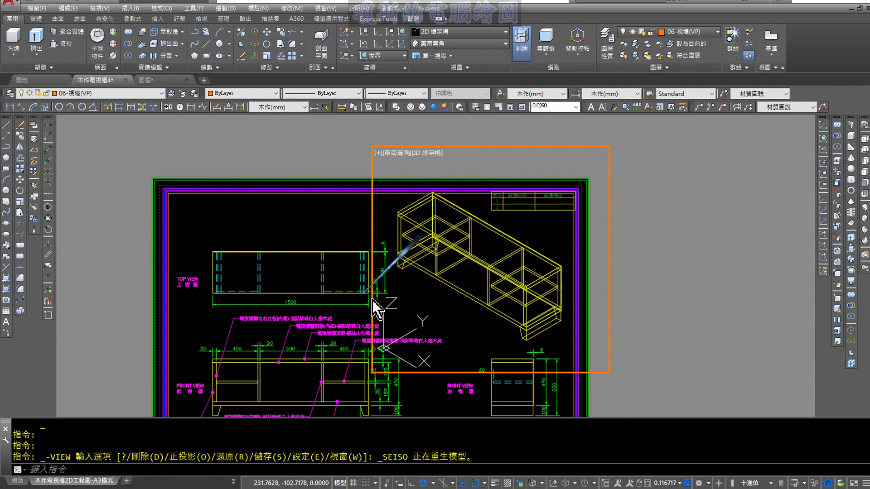
# Step: Set the viewport scale to 1:10, reposition the cabinet, and return to the sheet
pyautogui.click(661, 483)
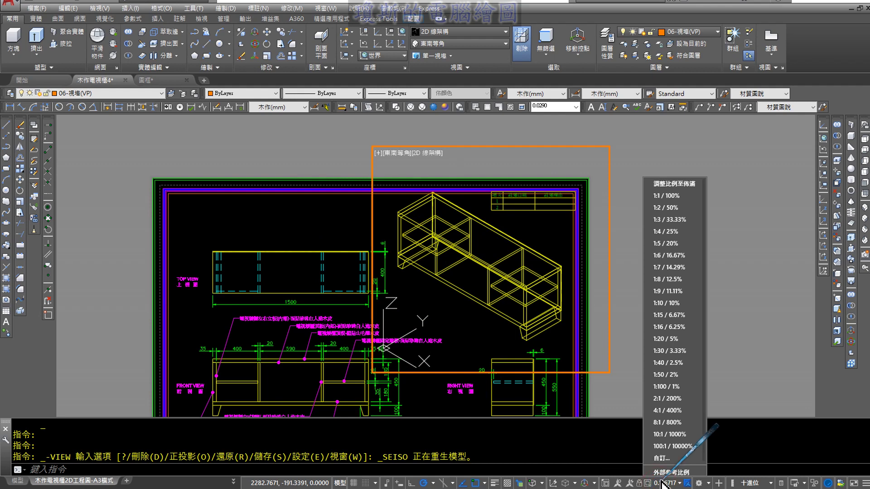
pyautogui.click(673, 300)
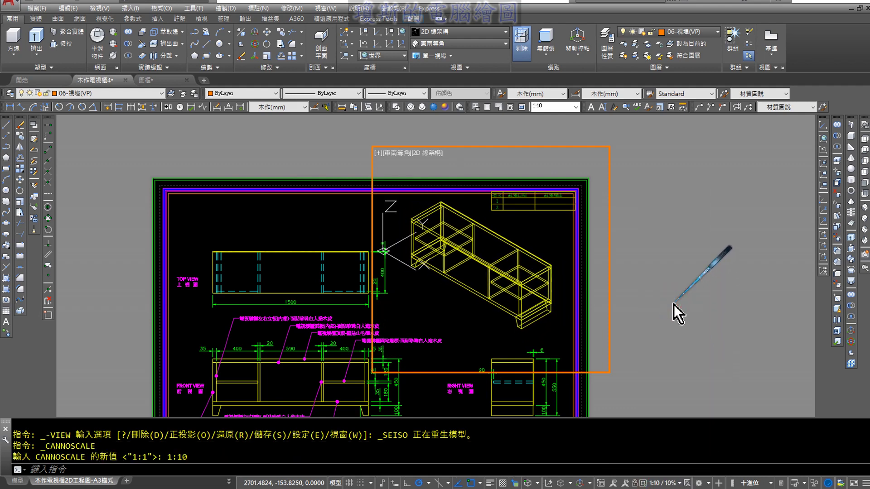
pyautogui.moveTo(482, 251); pyautogui.dragTo(494, 250, button='middle')
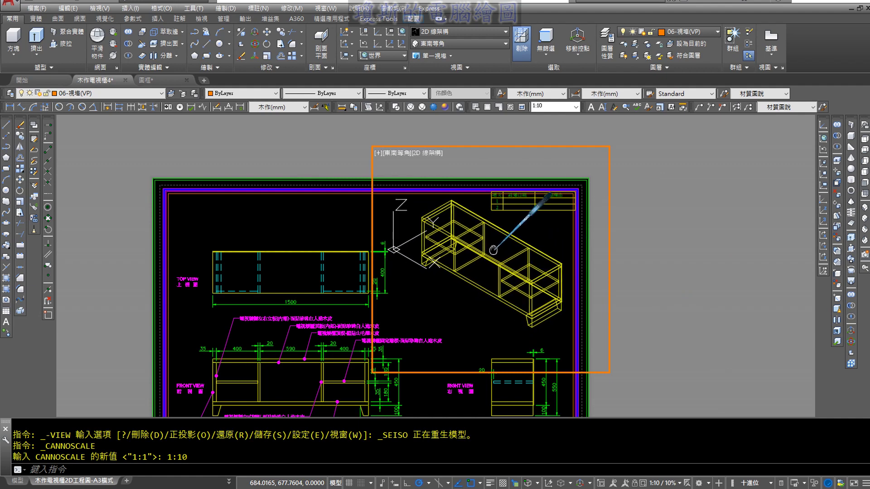
pyautogui.click(666, 483)
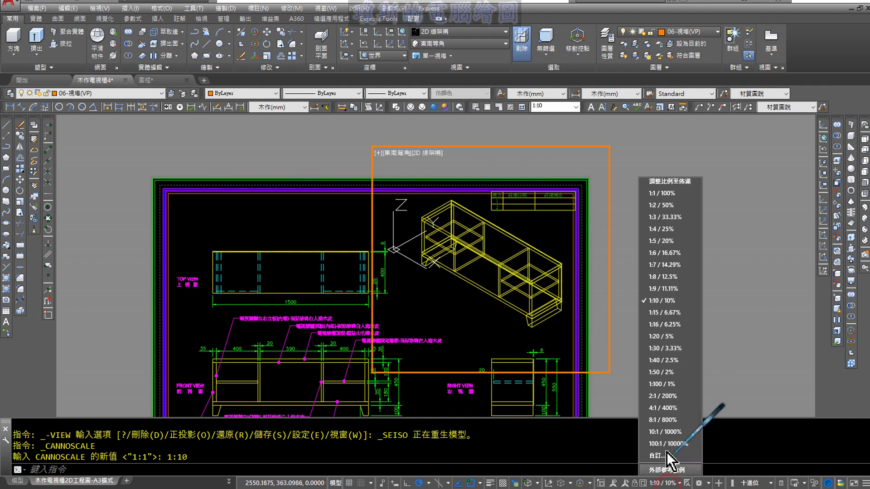
pyautogui.click(667, 305)
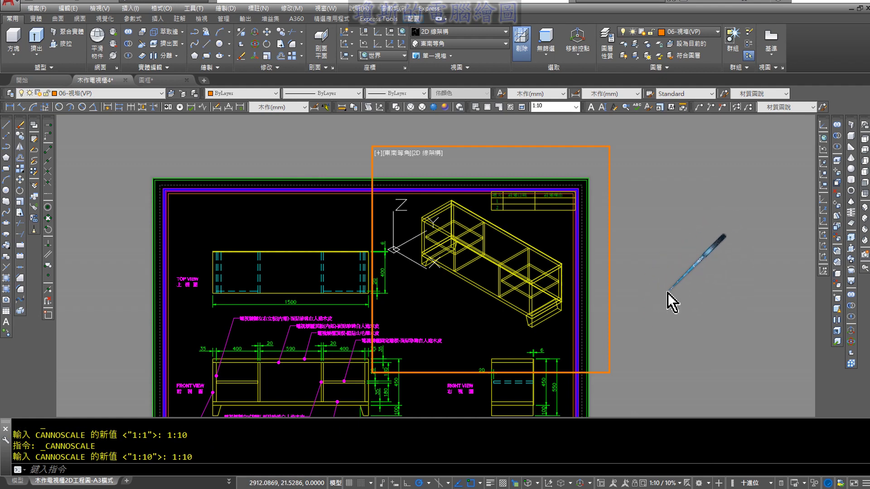
pyautogui.doubleClick(668, 293)
# Step: Move the ISO METRIC 3D IVEW title text toward the isometric cabinet drawing
pyautogui.moveTo(645, 320); pyautogui.dragTo(672, 281, button='middle')
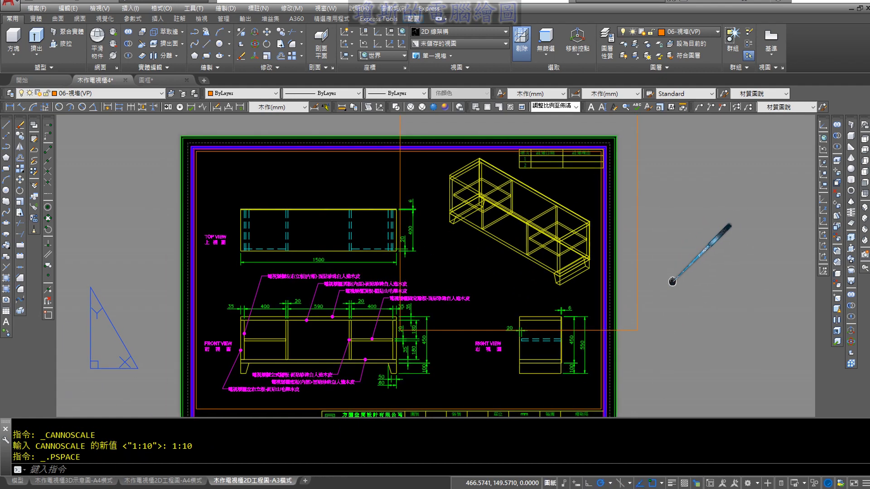
pyautogui.moveTo(728, 306); pyautogui.dragTo(512, 297, button='middle')
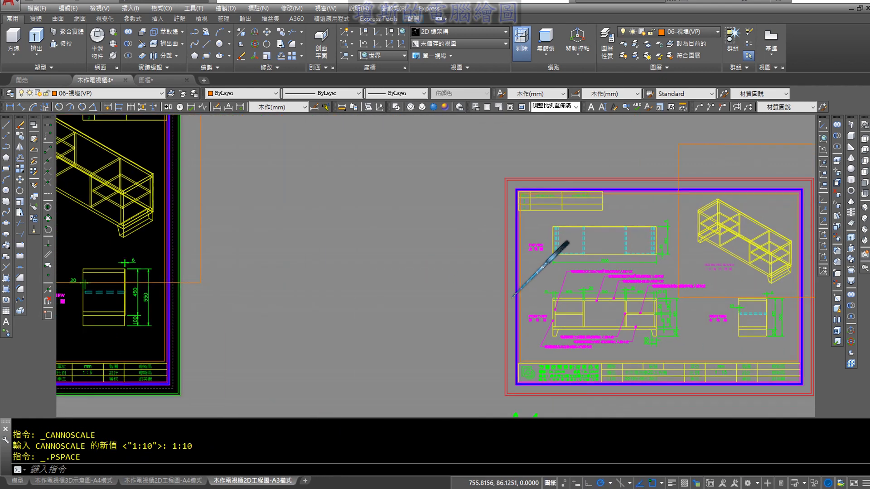
pyautogui.scroll(5, 652, 271)
pyautogui.scroll(3, 605, 246)
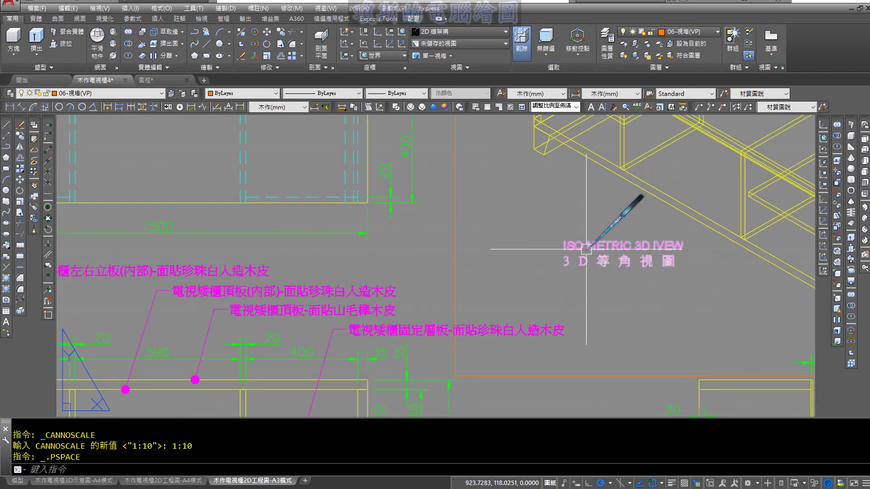
pyautogui.click(268, 32)
pyautogui.click(584, 262)
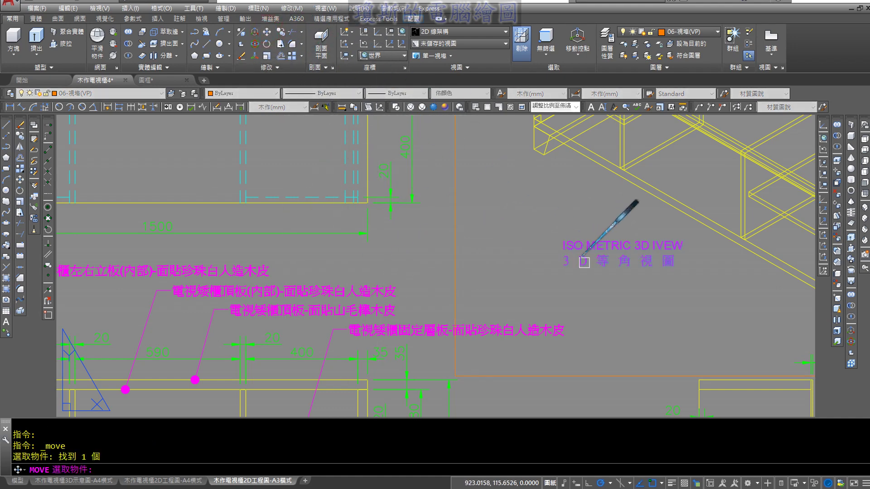
pyautogui.press('Return')
pyautogui.click(606, 298)
pyautogui.scroll(-3, 593, 294)
pyautogui.scroll(-5, 591, 292)
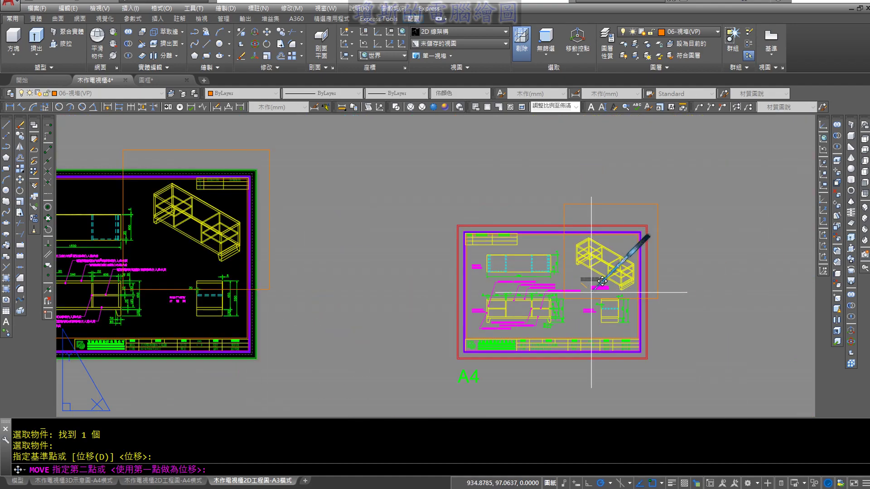
pyautogui.scroll(-2, 592, 292)
pyautogui.scroll(4, 413, 288)
pyautogui.scroll(5, 312, 268)
pyautogui.moveTo(301, 290); pyautogui.dragTo(517, 302, button='middle')
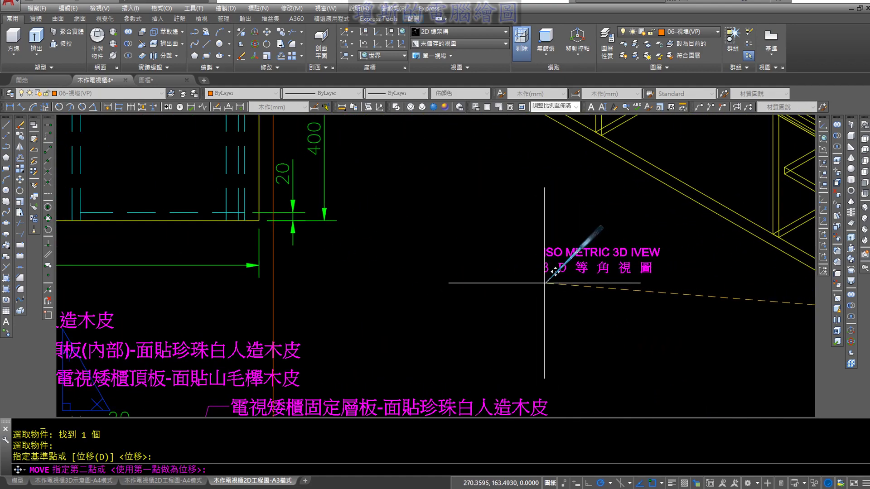
pyautogui.click(598, 277)
# Step: Settle the title's final position beneath the isometric cabinet viewport
pyautogui.scroll(-4, 540, 287)
pyautogui.moveTo(512, 376)
pyautogui.mouseDown(button='middle')
pyautogui.moveTo(581, 233)
pyautogui.moveTo(537, 149)
pyautogui.mouseUp(button='middle')
pyautogui.scroll(2, 589, 221)
pyautogui.moveTo(558, 223); pyautogui.dragTo(585, 349, button='middle')
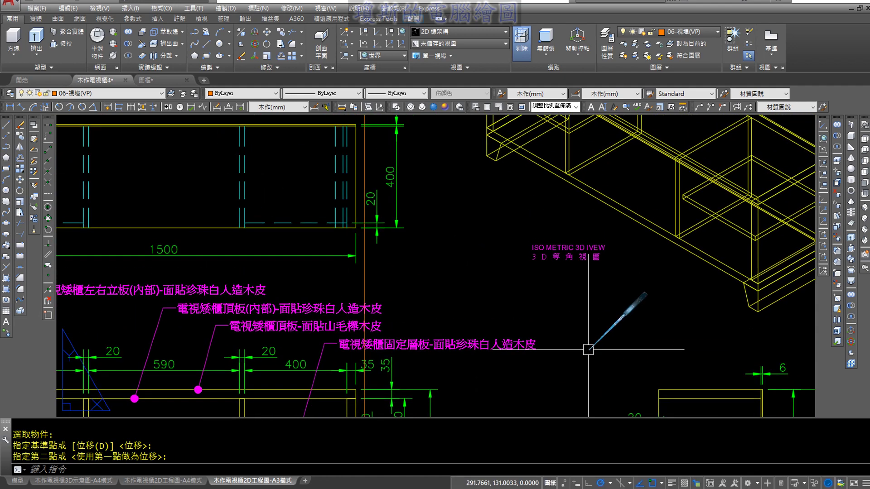
pyautogui.scroll(2, 514, 301)
pyautogui.scroll(1, 551, 259)
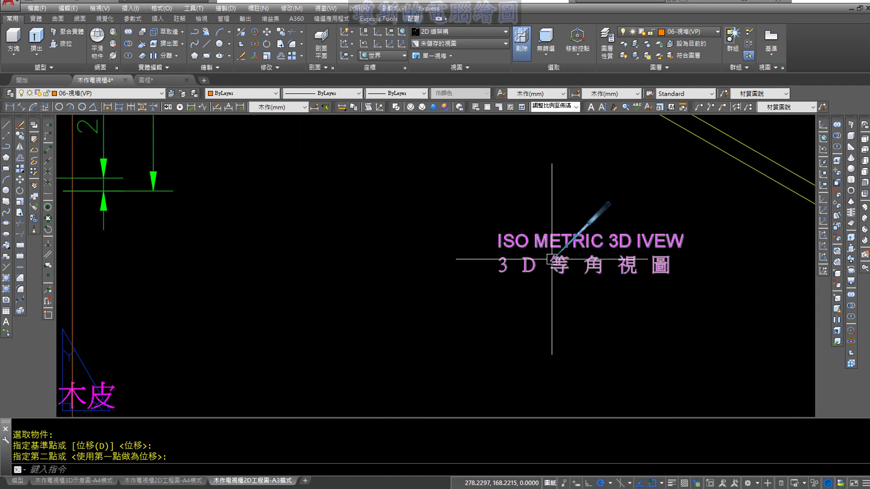
pyautogui.click(551, 259)
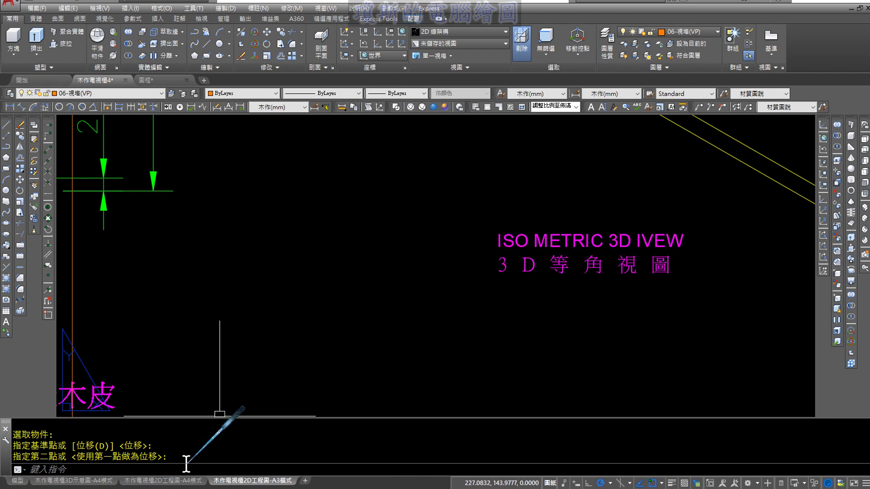
pyautogui.write('ed')
# Step: Change both lines of the ISO view title from text height 2 to 4
pyautogui.press('Return')
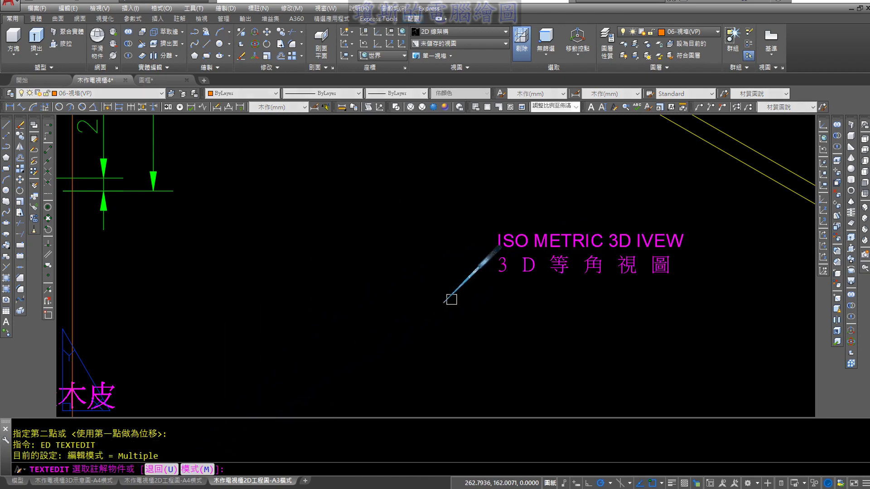
pyautogui.click(537, 267)
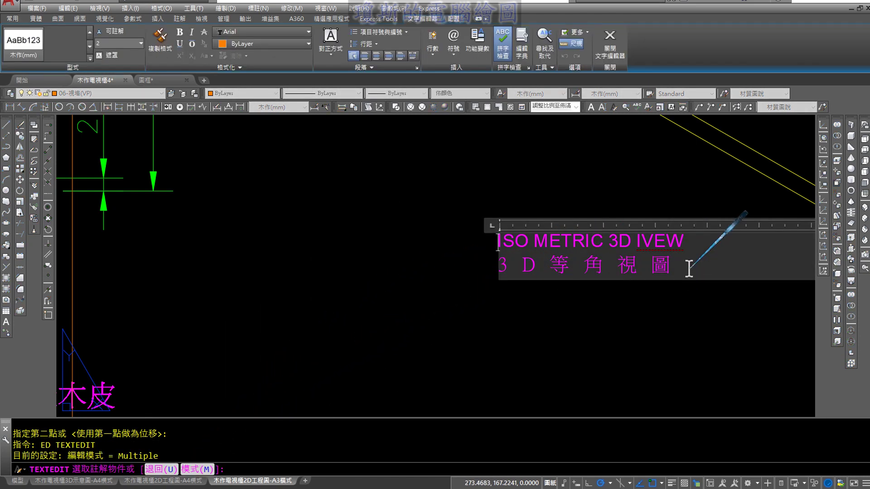
pyautogui.moveTo(634, 259); pyautogui.dragTo(493, 243)
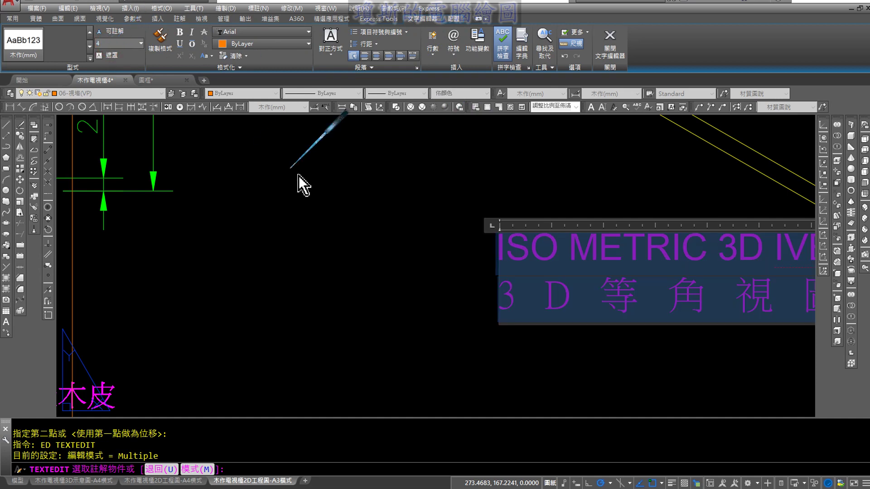
pyautogui.scroll(-1, 350, 213)
pyautogui.scroll(-2, 409, 233)
pyautogui.scroll(-2, 432, 242)
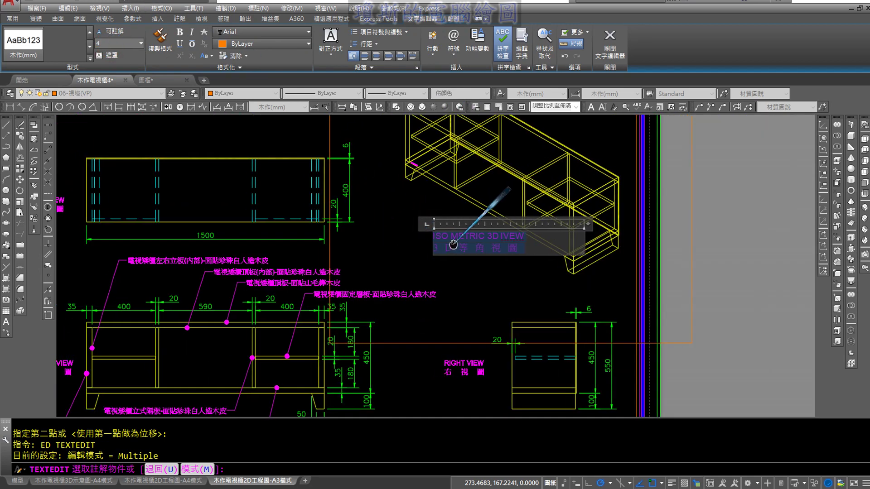
pyautogui.click(610, 45)
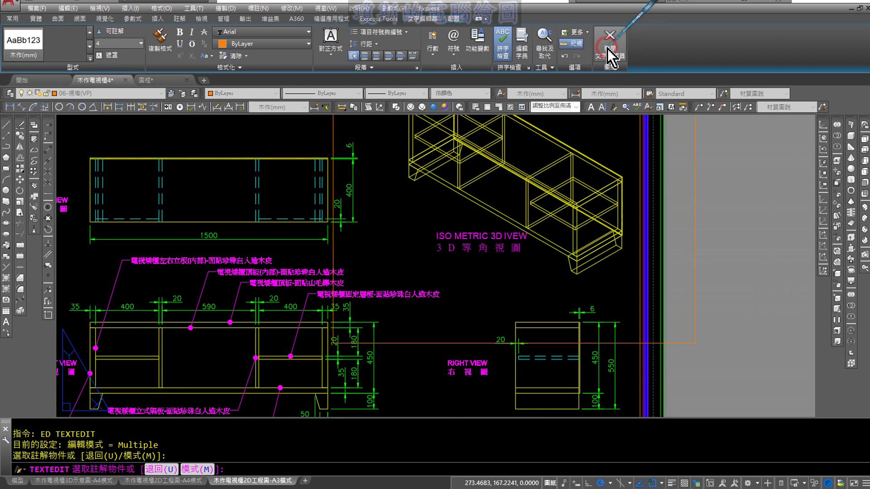
pyautogui.moveTo(482, 271); pyautogui.dragTo(492, 276, button='middle')
pyautogui.scroll(-1, 492, 275)
# Step: Grip-drag the ISO METRIC 3D IVEW title up and to the left
pyautogui.press('Escape')
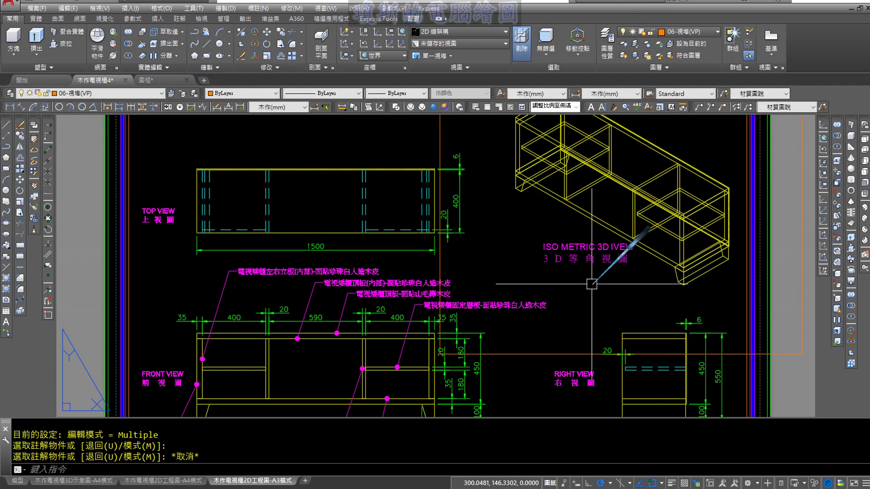
pyautogui.scroll(4, 573, 269)
pyautogui.click(567, 255)
pyautogui.moveTo(567, 245); pyautogui.dragTo(487, 228)
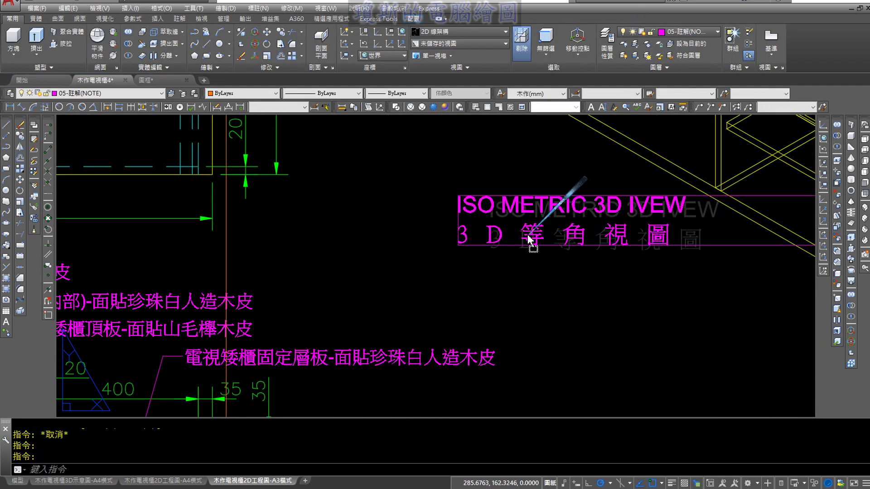
pyautogui.click(487, 229)
pyautogui.scroll(-4, 557, 253)
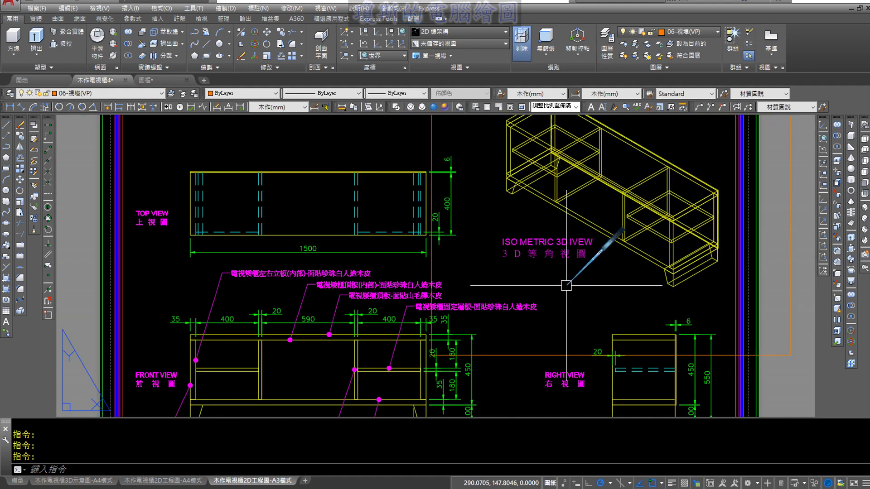
pyautogui.scroll(-2, 563, 288)
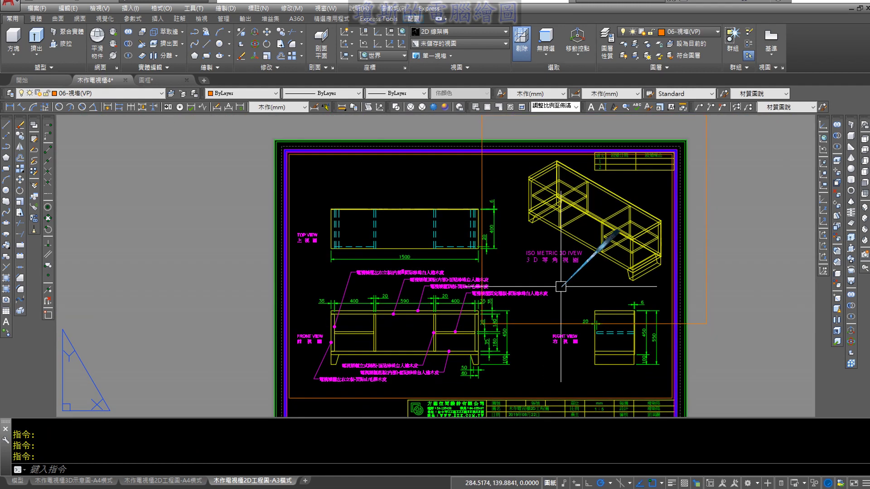
pyautogui.moveTo(561, 286); pyautogui.dragTo(526, 270, button='middle')
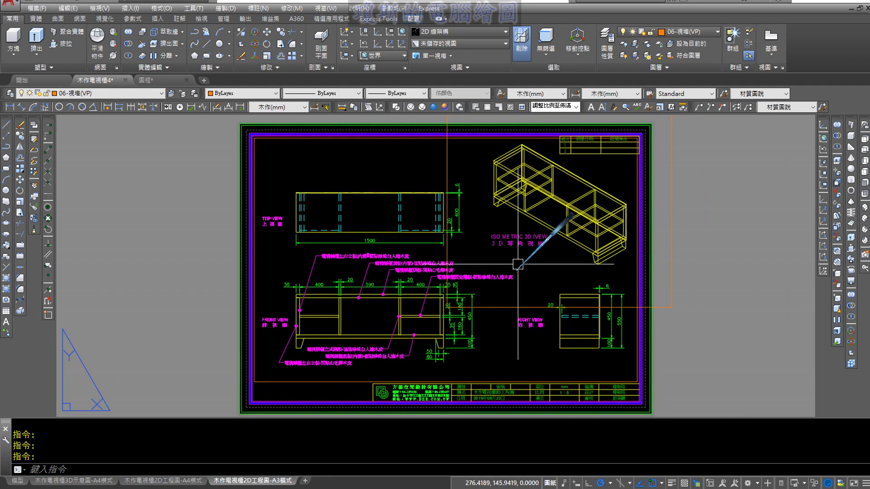
# Step: Make layer 0 current, then open and dismiss the file menu
pyautogui.click(113, 96)
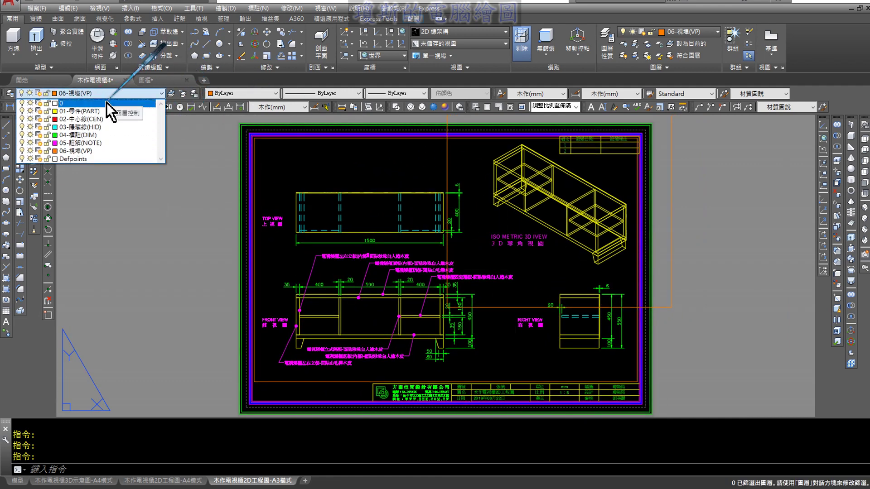
pyautogui.click(105, 104)
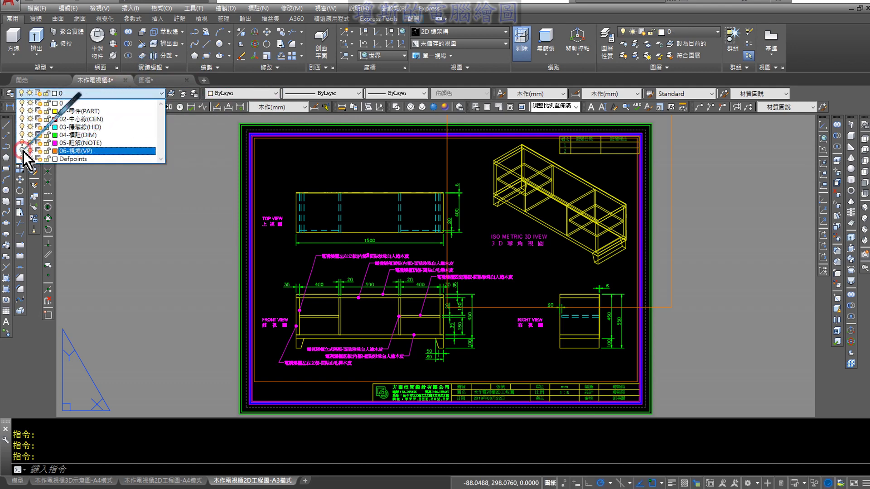
pyautogui.click(116, 104)
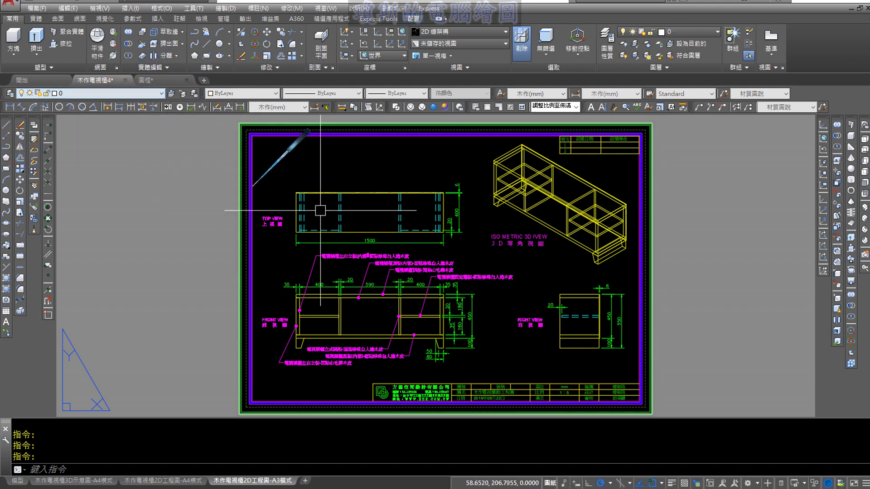
pyautogui.moveTo(475, 212); pyautogui.dragTo(422, 205, button='middle')
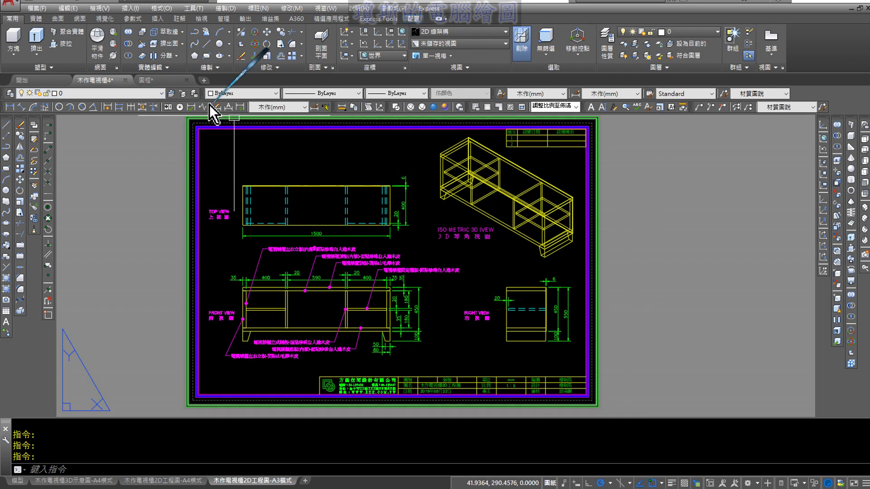
pyautogui.click(36, 8)
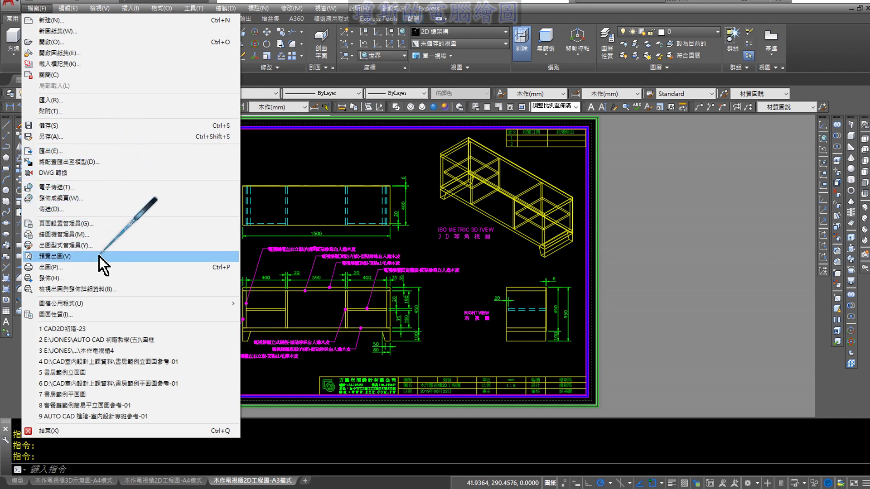
pyautogui.click(272, 231)
# Step: Start a MOVE and window-select all 13 parts of the revision table (項次, 設變日期, 設變理由)
pyautogui.click(548, 166)
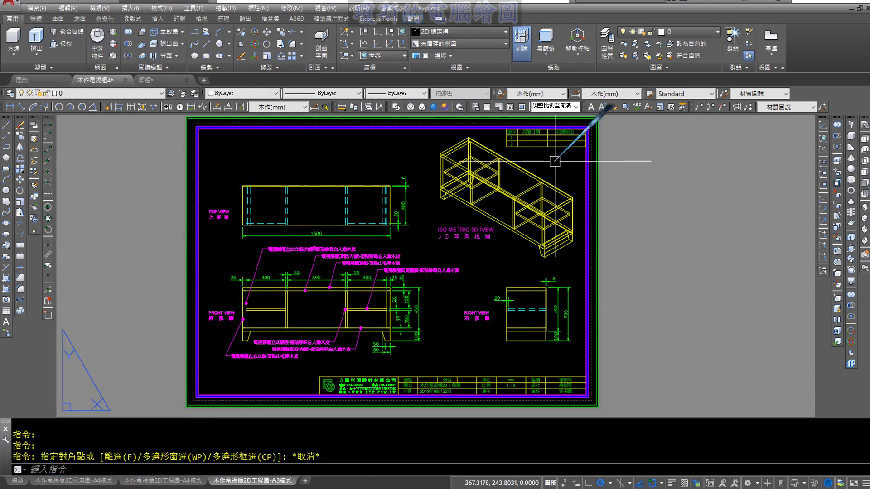
pyautogui.press('Escape')
pyautogui.scroll(2, 552, 156)
pyautogui.scroll(4, 549, 172)
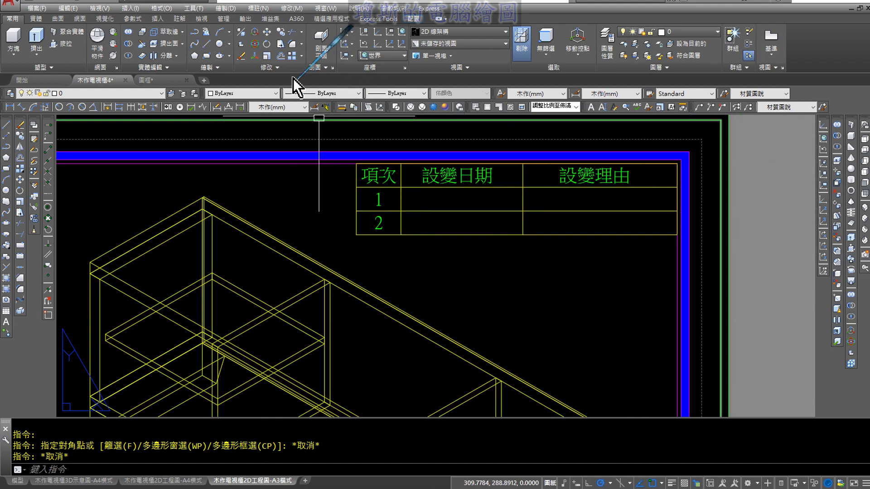
pyautogui.click(267, 39)
pyautogui.moveTo(349, 188); pyautogui.dragTo(317, 275, button='middle')
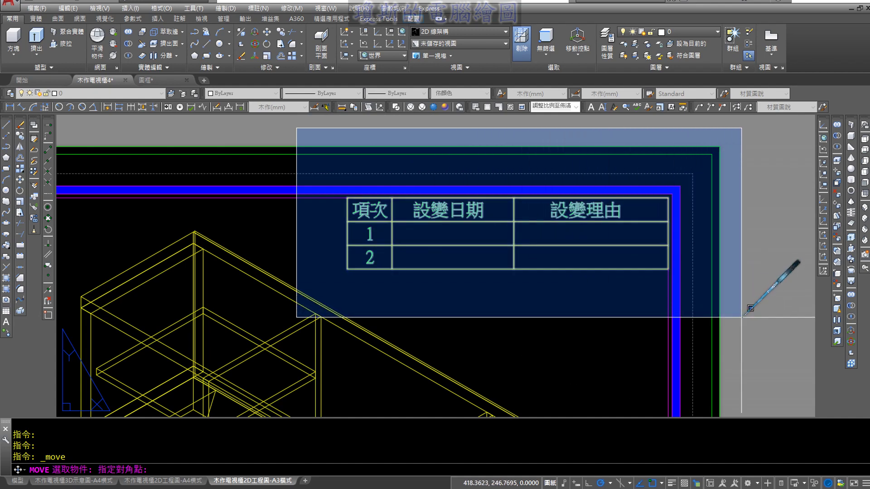
pyautogui.click(741, 317)
pyautogui.press('Return')
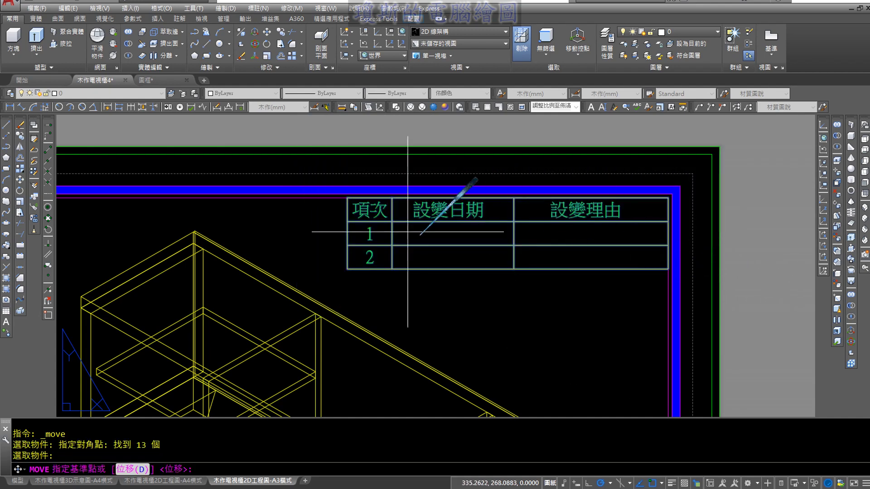
# Step: Move the table by its top-left corner onto the inner frame's top-left corner, then view the A3 sheet
pyautogui.scroll(6, 350, 200)
pyautogui.scroll(1, 398, 254)
pyautogui.scroll(2, 408, 259)
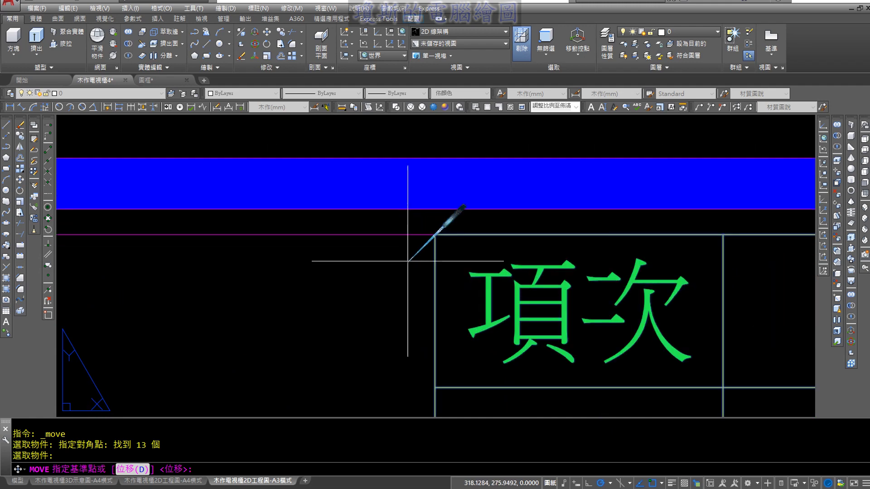
pyautogui.click(435, 234)
pyautogui.scroll(-1, 435, 234)
pyautogui.scroll(-4, 435, 233)
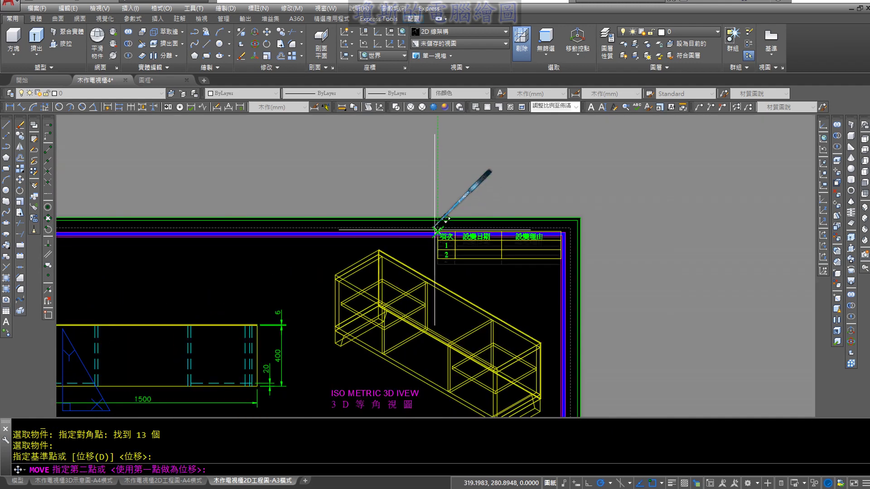
pyautogui.scroll(2, 582, 213)
pyautogui.scroll(8, 358, 226)
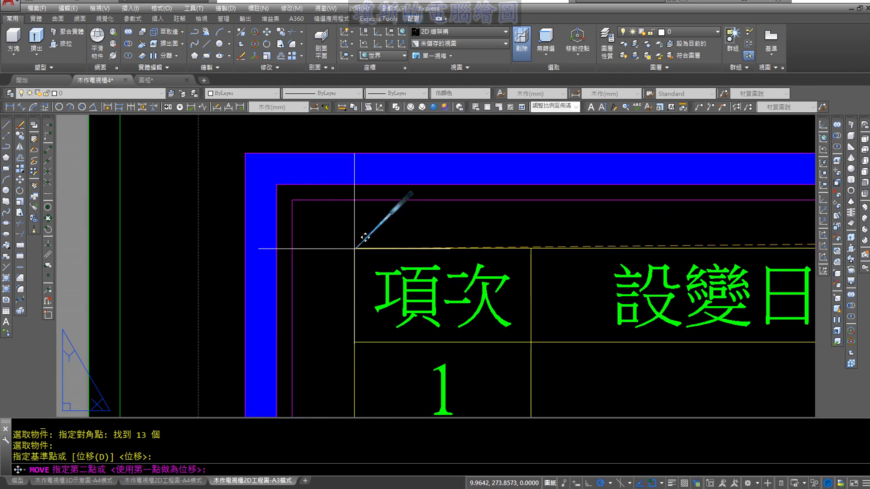
pyautogui.scroll(-1, 319, 225)
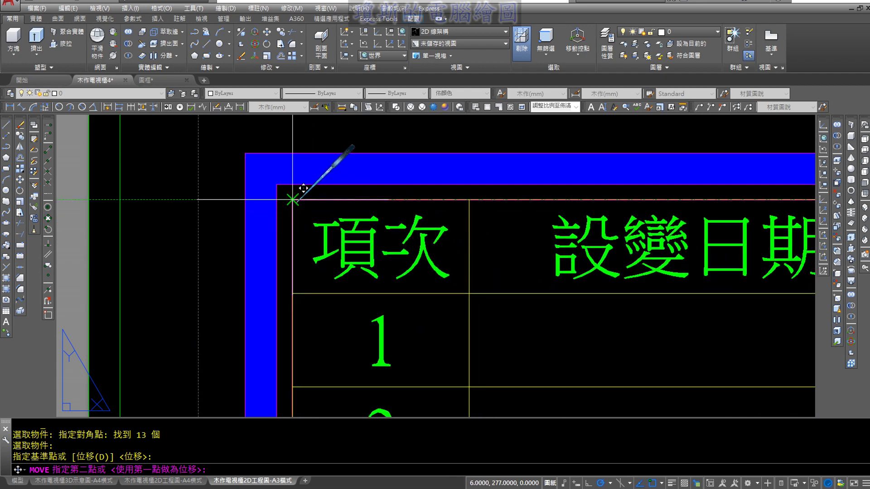
pyautogui.click(294, 194)
pyautogui.scroll(-1, 375, 222)
pyautogui.scroll(-7, 375, 222)
pyautogui.scroll(-3, 448, 263)
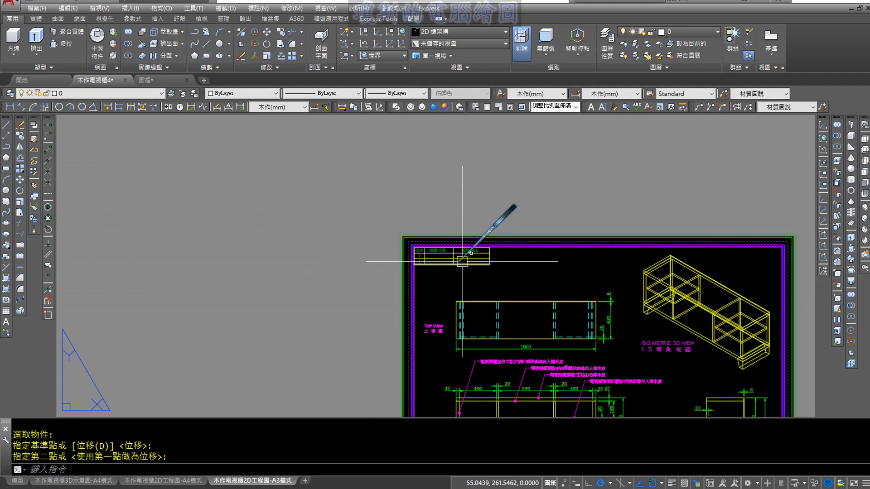
pyautogui.moveTo(471, 249)
pyautogui.mouseDown(button='middle')
pyautogui.moveTo(378, 197)
pyautogui.moveTo(384, 181)
pyautogui.mouseUp(button='middle')
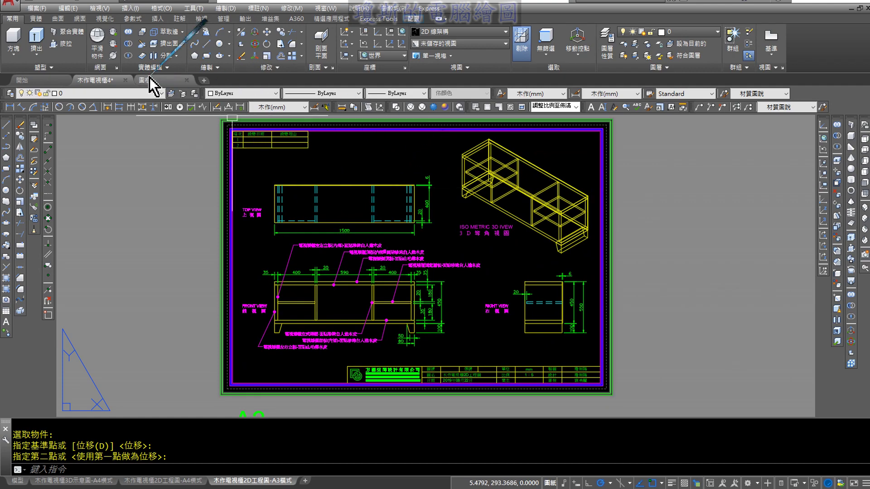
pyautogui.click(31, 11)
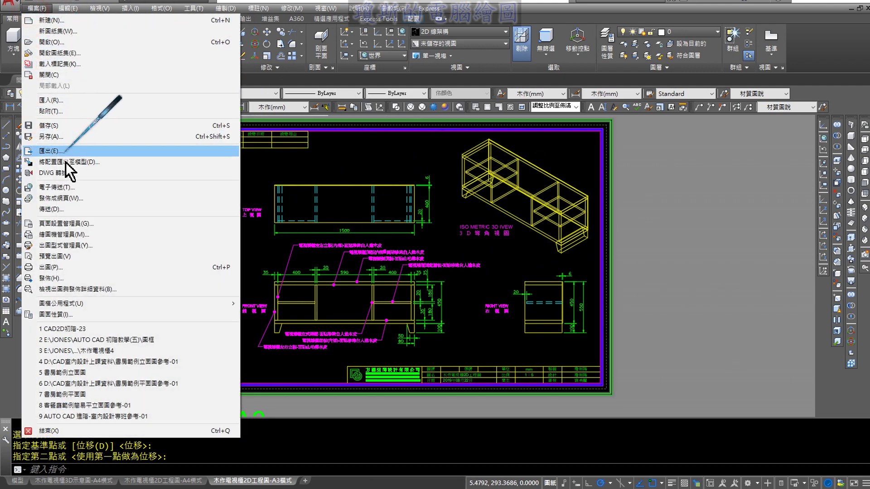
pyautogui.click(78, 256)
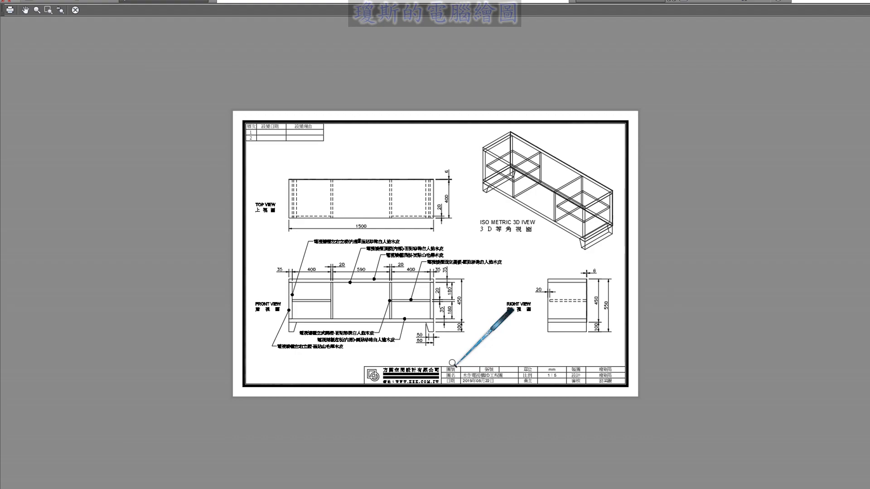
pyautogui.moveTo(452, 362); pyautogui.dragTo(431, 220)
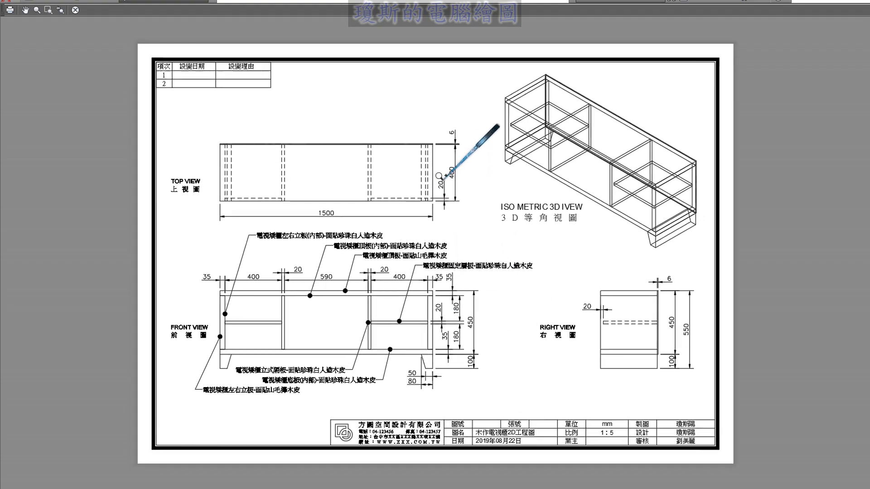
pyautogui.scroll(2, 388, 221)
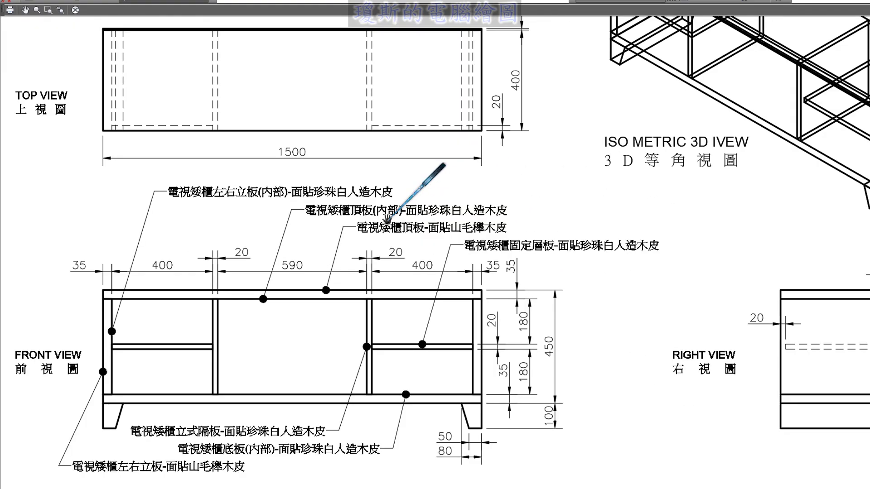
pyautogui.moveTo(323, 248); pyautogui.dragTo(348, 261)
pyautogui.scroll(2, 293, 193)
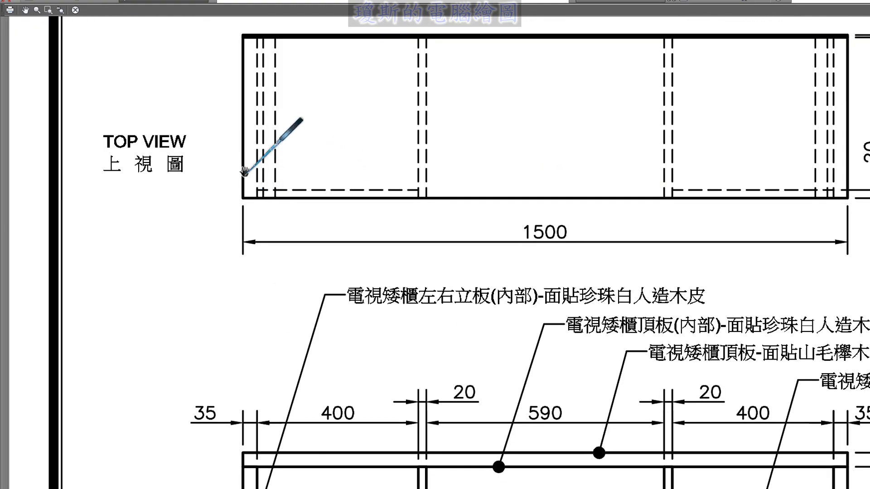
pyautogui.scroll(-2, 264, 184)
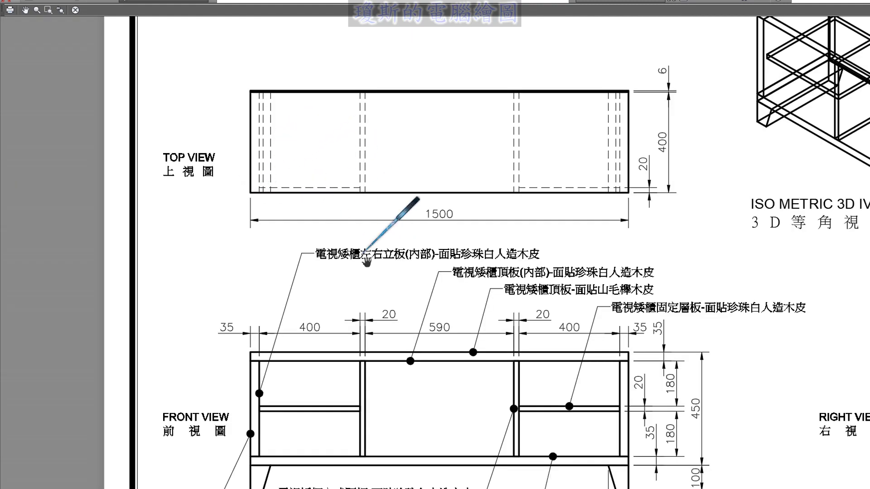
pyautogui.moveTo(380, 323); pyautogui.dragTo(388, 184)
pyautogui.moveTo(382, 301); pyautogui.dragTo(371, 246)
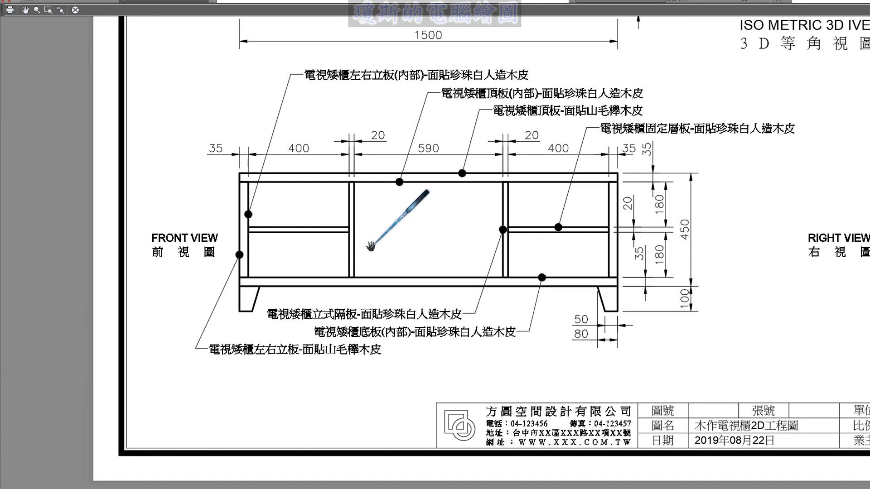
pyautogui.moveTo(503, 284); pyautogui.dragTo(397, 284)
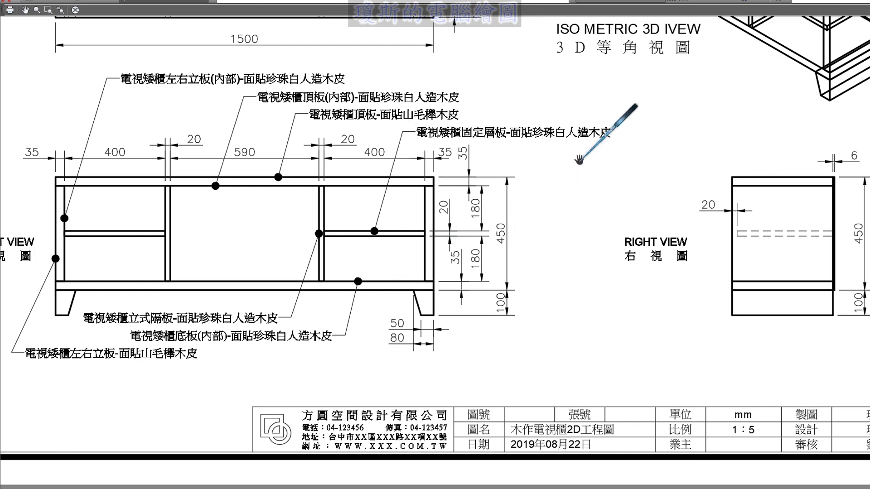
pyautogui.moveTo(579, 160); pyautogui.dragTo(544, 292)
pyautogui.moveTo(571, 185); pyautogui.dragTo(602, 217)
pyautogui.moveTo(602, 182); pyautogui.dragTo(605, 215)
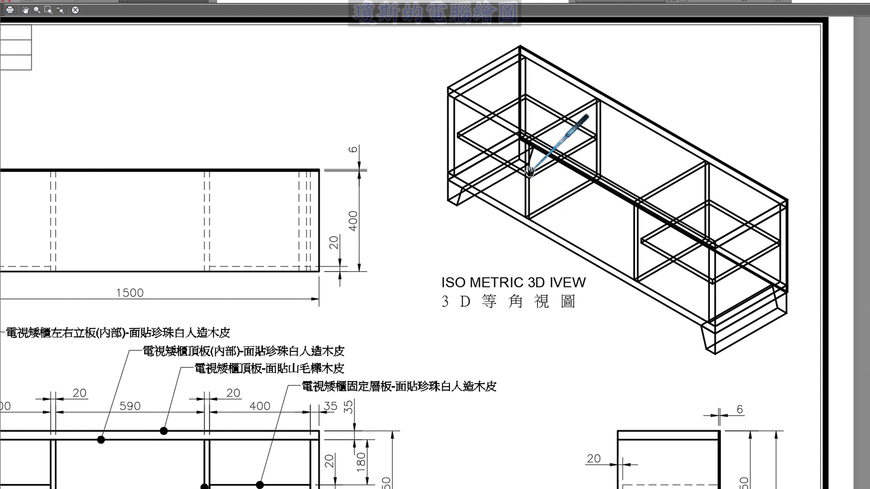
pyautogui.click(76, 11)
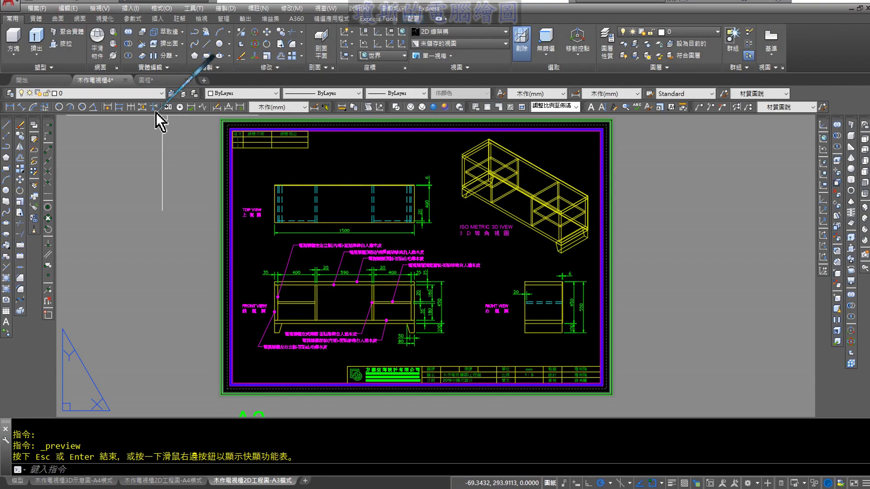
# Step: Turn on layer 06-視埠(VP) and set the viewport's MVIEW shade plot to Hidden
pyautogui.click(134, 94)
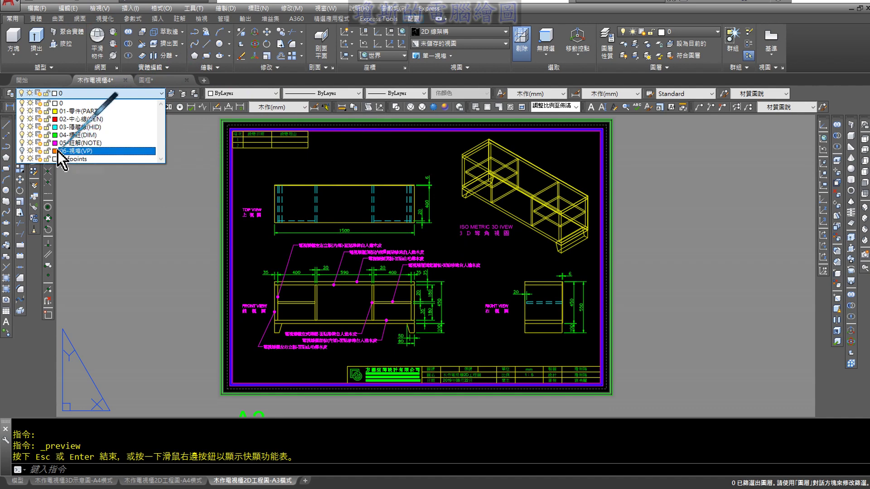
pyautogui.click(22, 150)
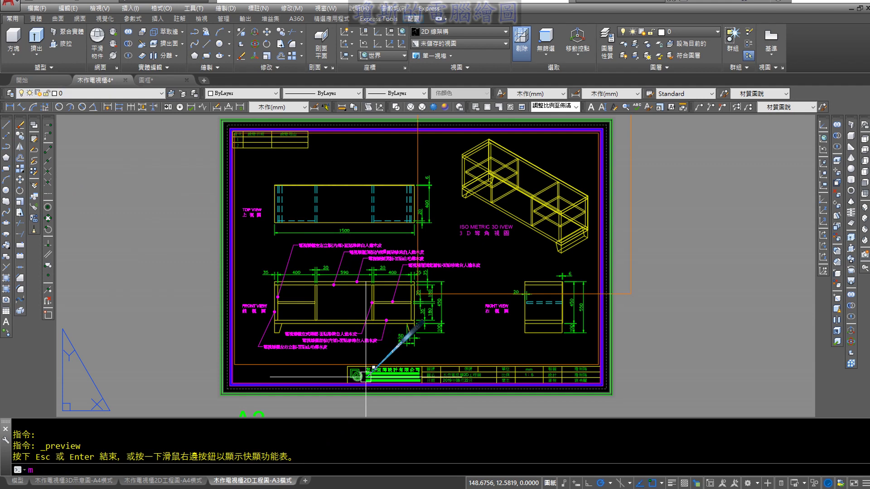
pyautogui.write('iew')
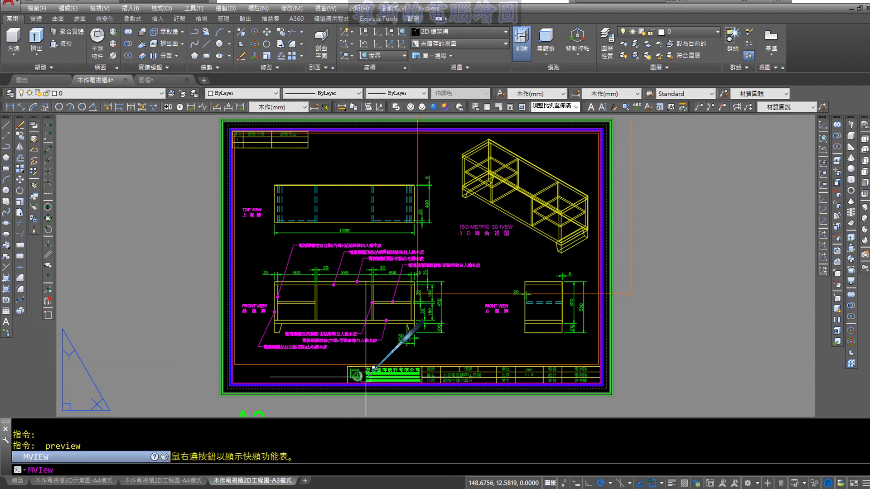
pyautogui.press('Return')
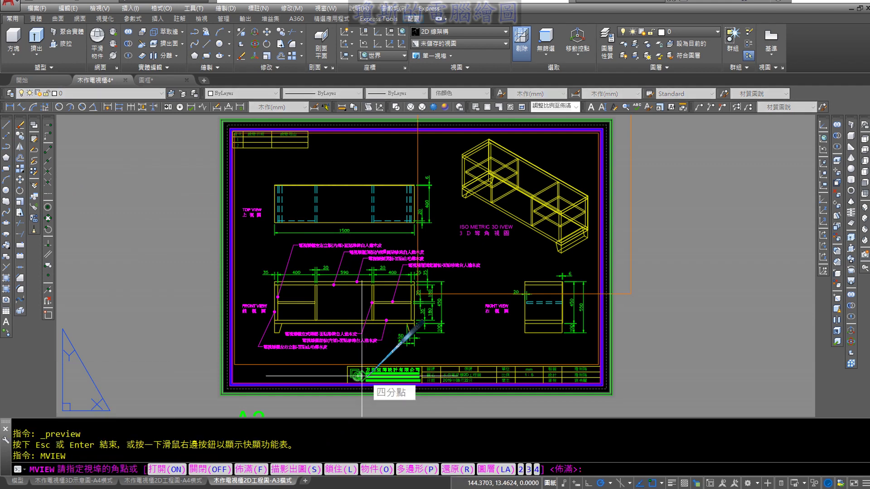
pyautogui.click(307, 472)
pyautogui.write('h')
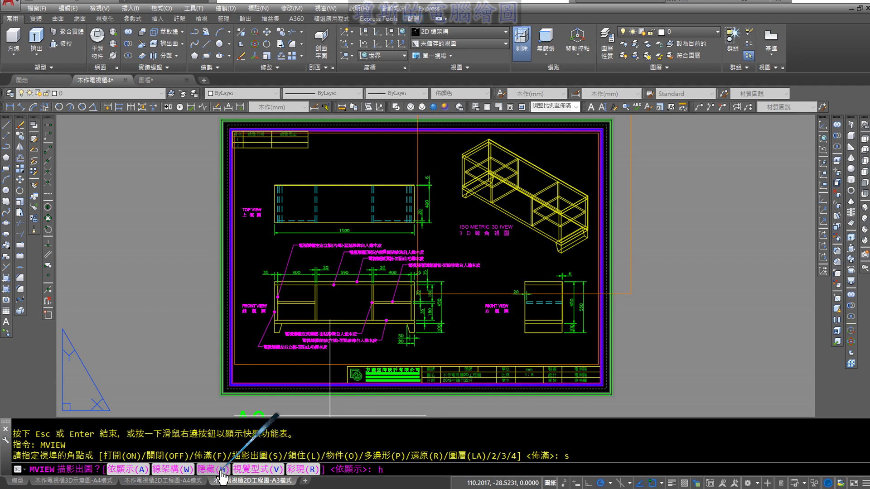
pyautogui.press('Return')
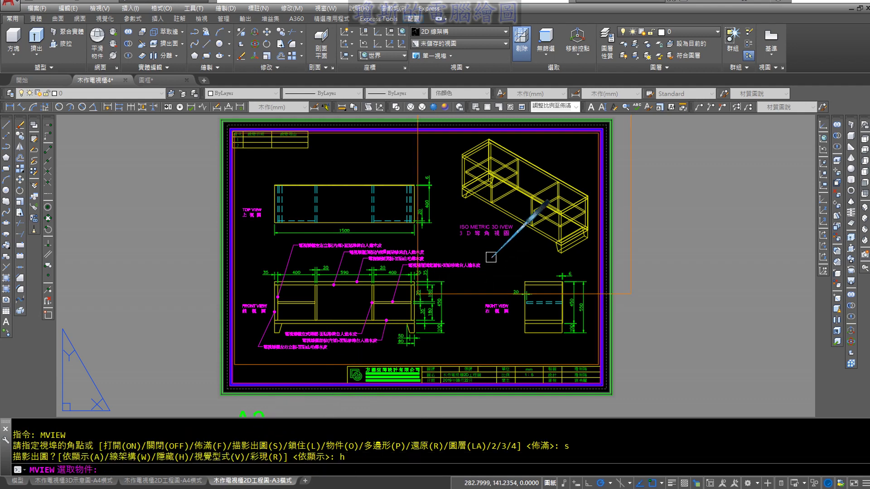
pyautogui.scroll(2, 491, 272)
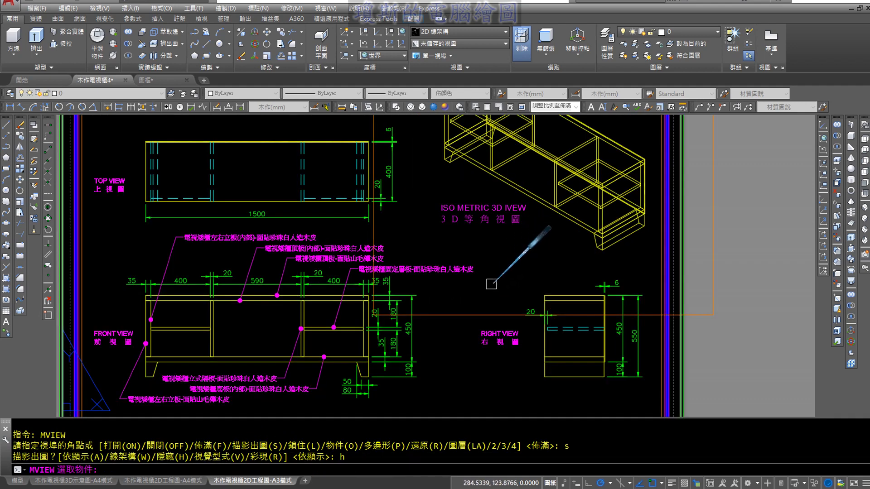
pyautogui.click(471, 313)
pyautogui.press('Return')
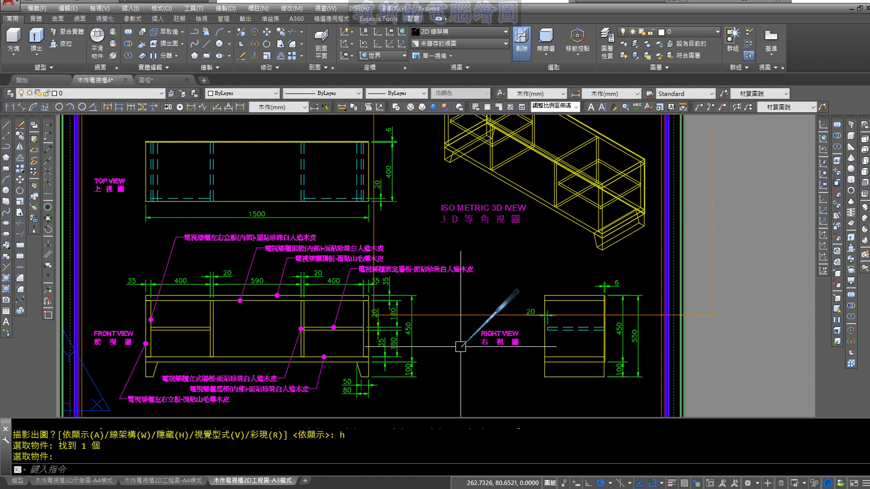
# Step: Turn layer 06-視埠(VP) off again, keeping layer 0 current
pyautogui.scroll(-3, 455, 346)
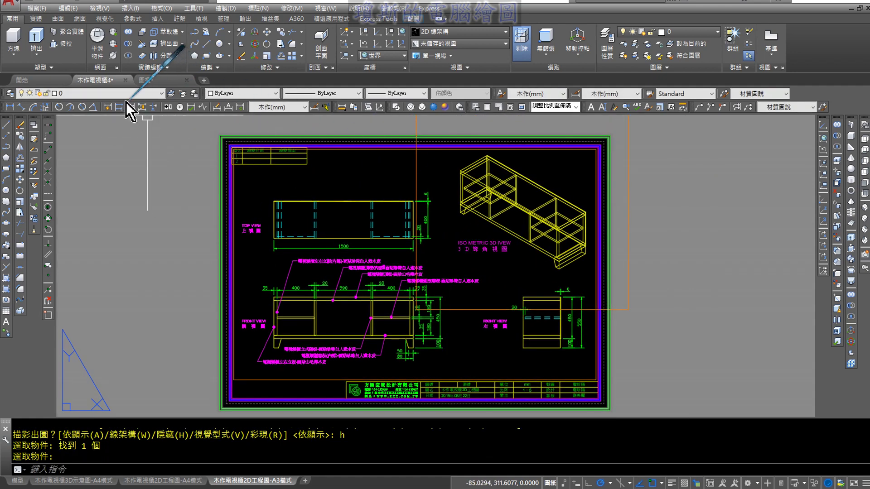
pyautogui.click(109, 93)
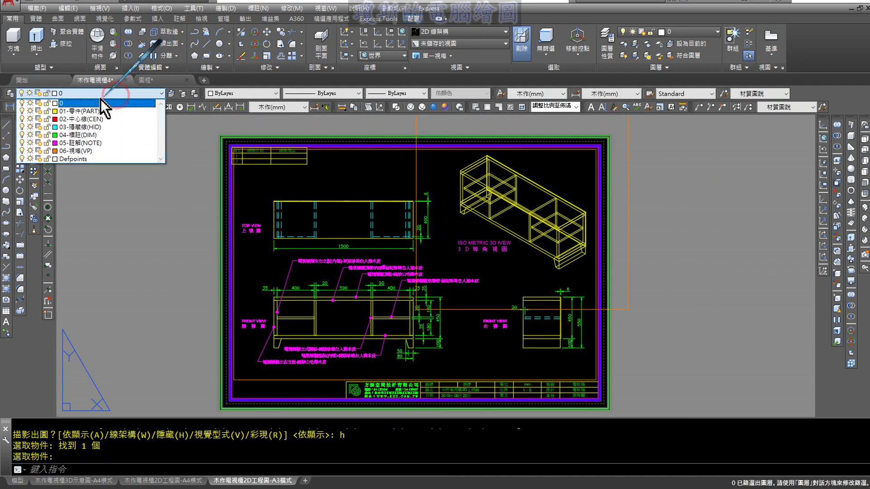
pyautogui.click(23, 153)
pyautogui.click(126, 104)
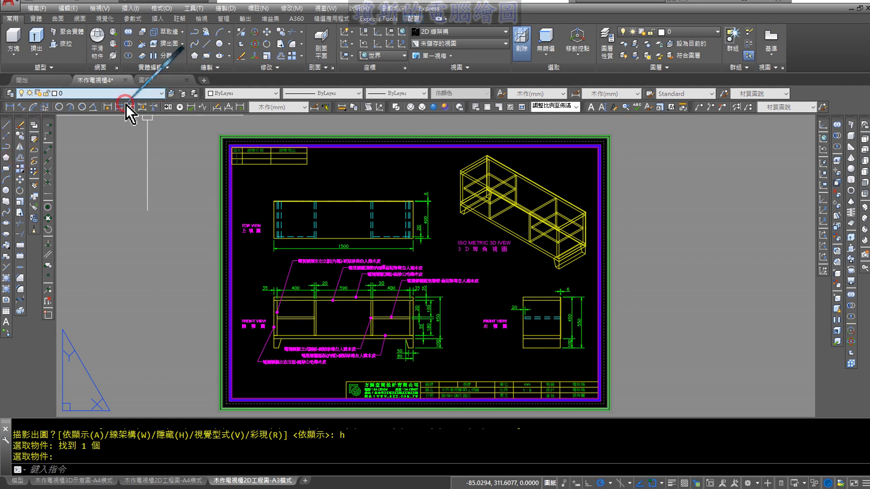
pyautogui.moveTo(206, 202); pyautogui.dragTo(189, 189, button='middle')
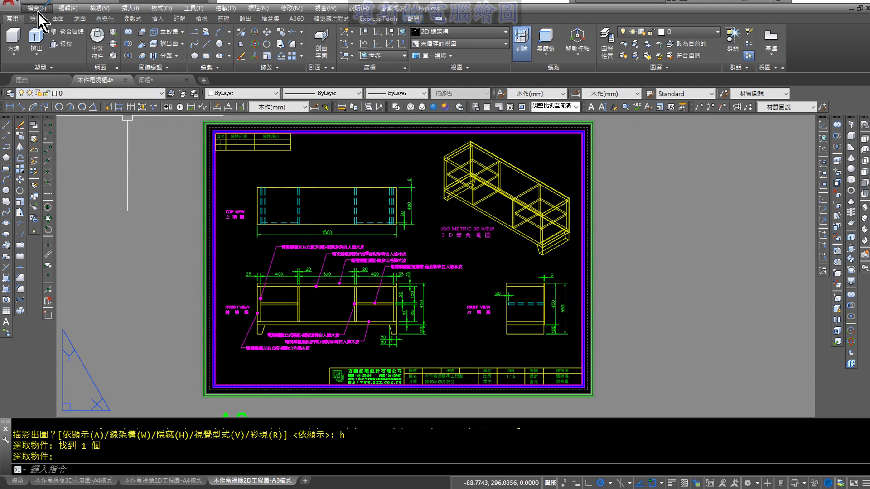
# Step: Open Plot Preview and zoom in on the isometric cabinet and the title block's Units/Scale cells
pyautogui.click(38, 12)
pyautogui.click(66, 254)
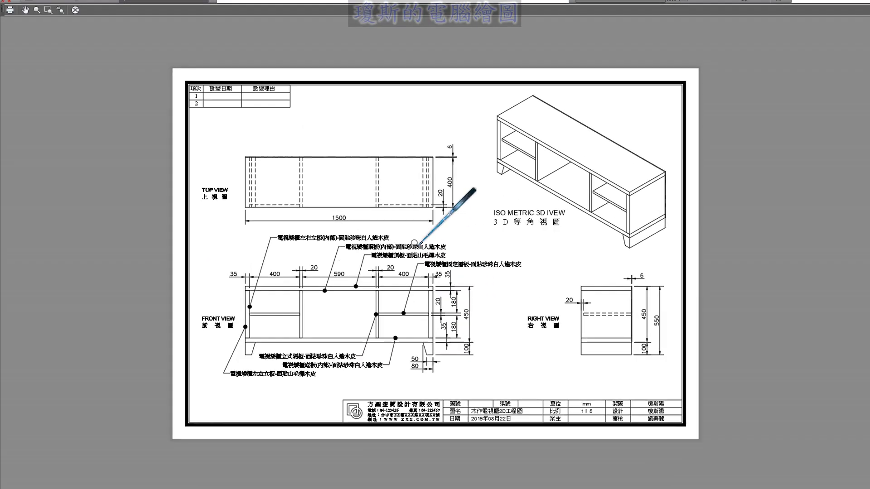
pyautogui.moveTo(414, 243); pyautogui.dragTo(472, 146)
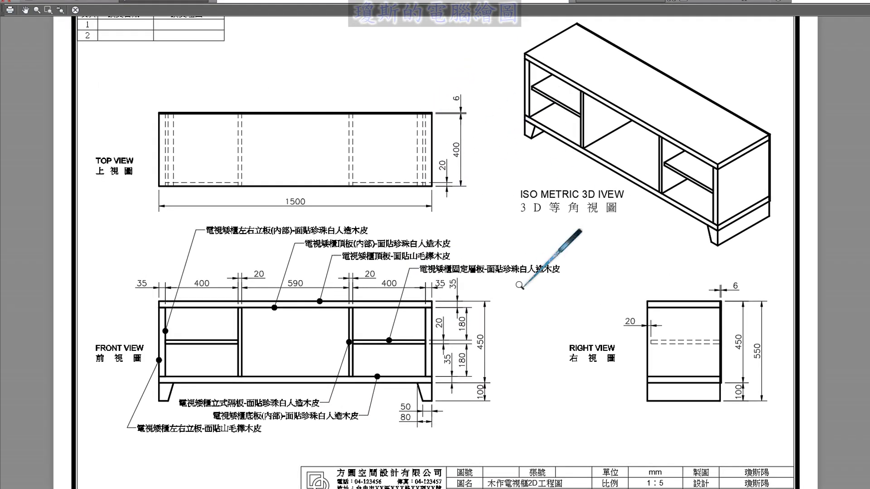
pyautogui.moveTo(520, 286); pyautogui.dragTo(458, 232)
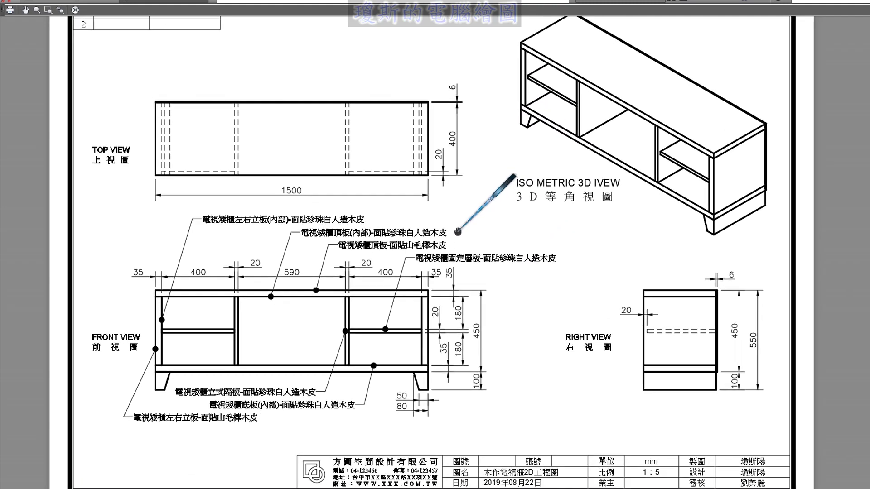
pyautogui.scroll(-1, 457, 232)
pyautogui.scroll(3, 669, 367)
pyautogui.scroll(4, 610, 423)
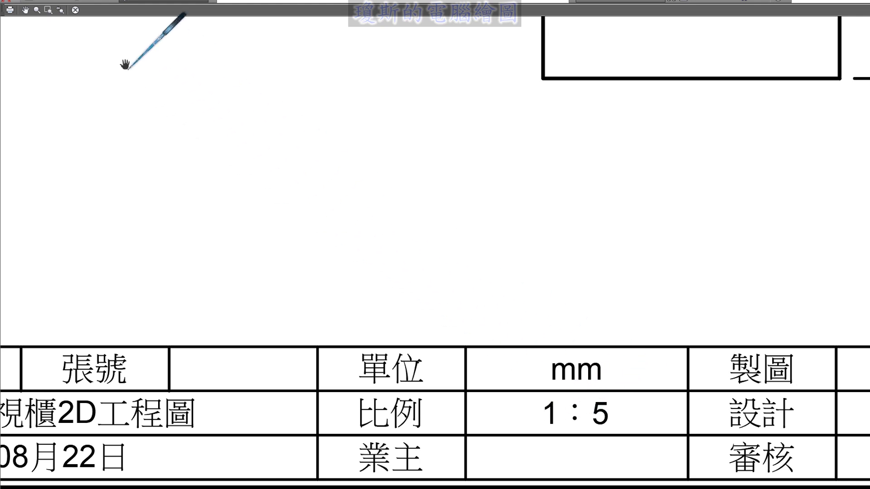
# Step: Close the print preview and return to the drawing view
pyautogui.click(81, 11)
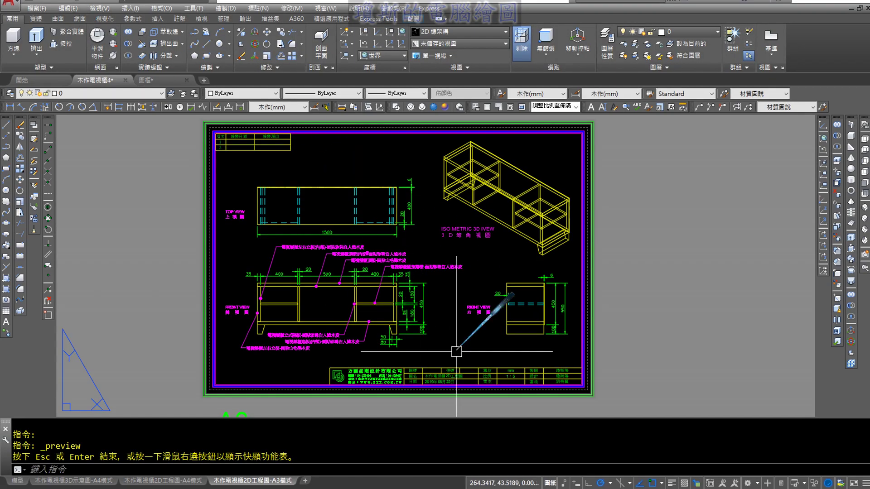
pyautogui.scroll(5, 512, 383)
pyautogui.scroll(2, 510, 380)
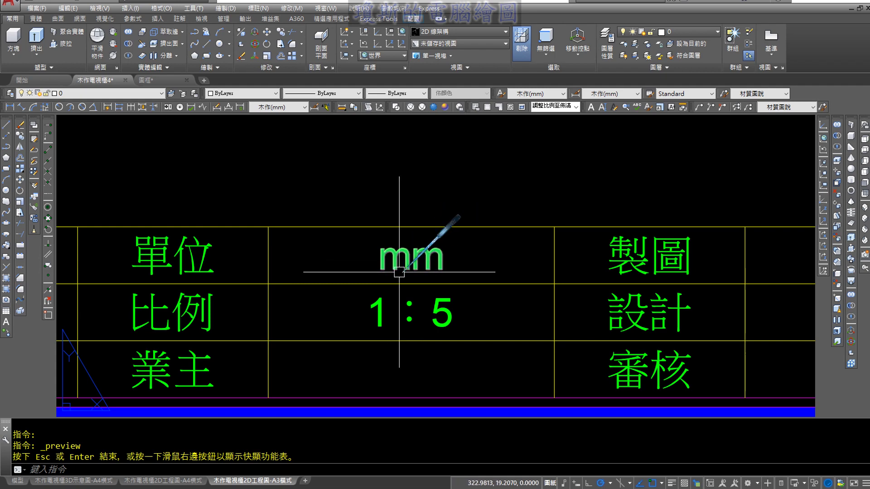
pyautogui.moveTo(423, 235); pyautogui.dragTo(428, 231, button='middle')
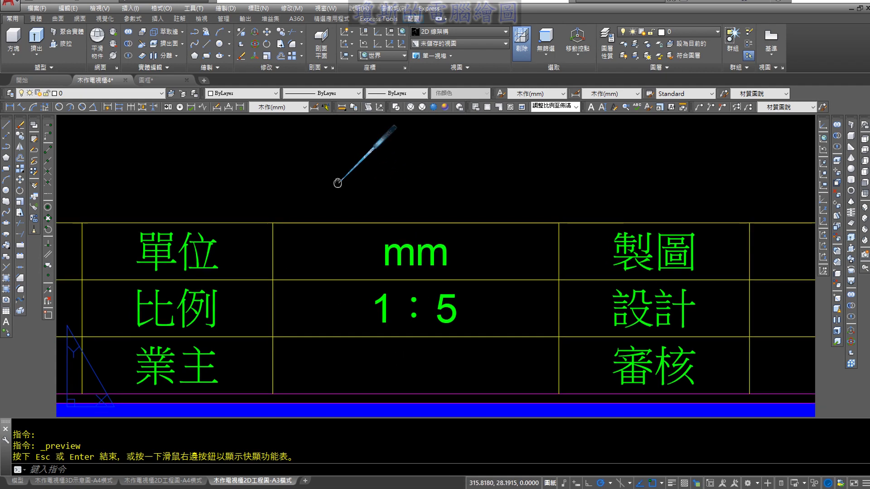
# Step: Copy the green mm text to an empty grey area outside the A3 sheet
pyautogui.click(280, 33)
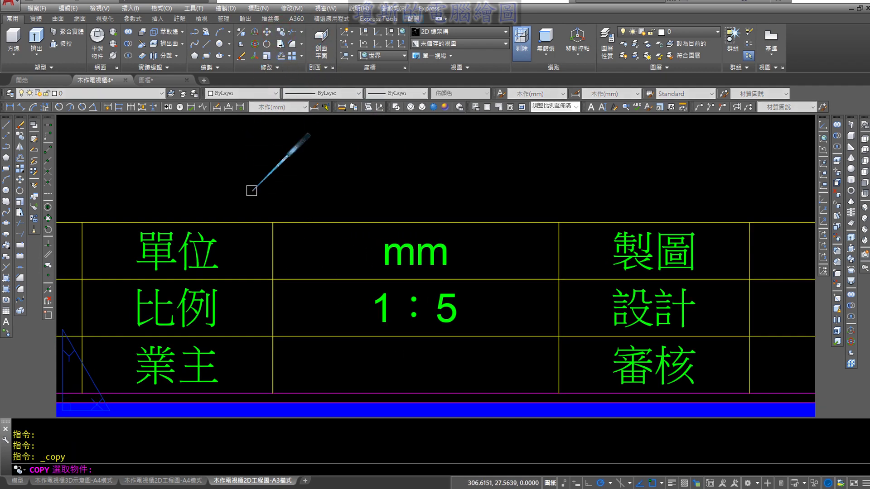
pyautogui.click(382, 259)
pyautogui.press('Return')
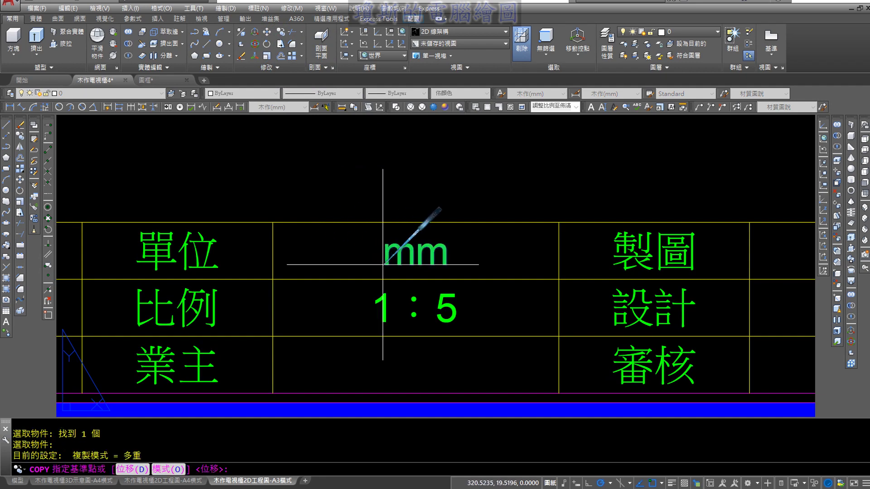
pyautogui.click(380, 255)
pyautogui.scroll(-5, 366, 253)
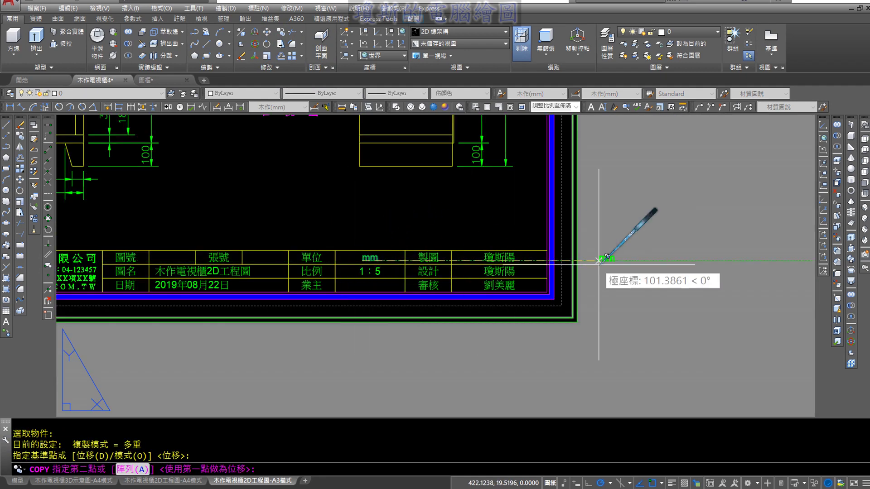
pyautogui.moveTo(589, 258); pyautogui.dragTo(472, 252, button='middle')
pyautogui.scroll(7, 536, 256)
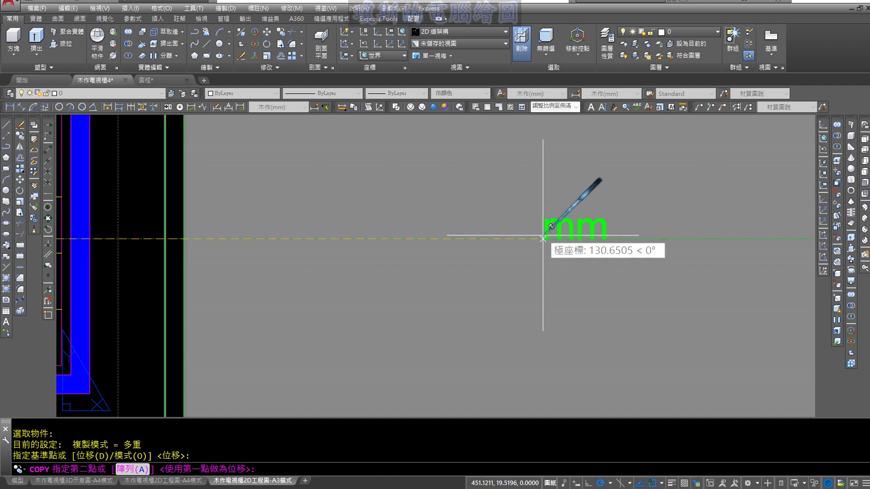
pyautogui.click(542, 239)
pyautogui.press('Escape')
pyautogui.moveTo(628, 282); pyautogui.dragTo(545, 278, button='middle')
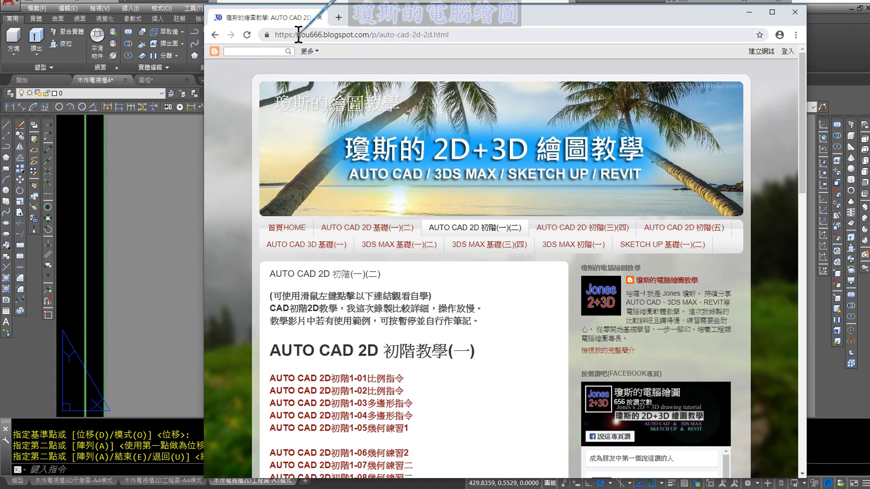
# Step: Reload the blog and go via the 基礎(一)(二) tab to the AUTO CAD 2D 初階(一)(二) page
pyautogui.moveTo(299, 35); pyautogui.dragTo(331, 36)
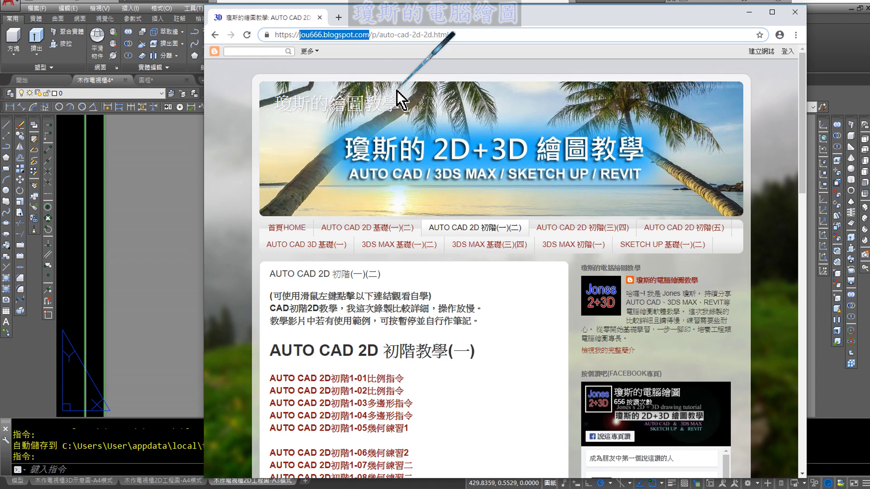
pyautogui.press('Return')
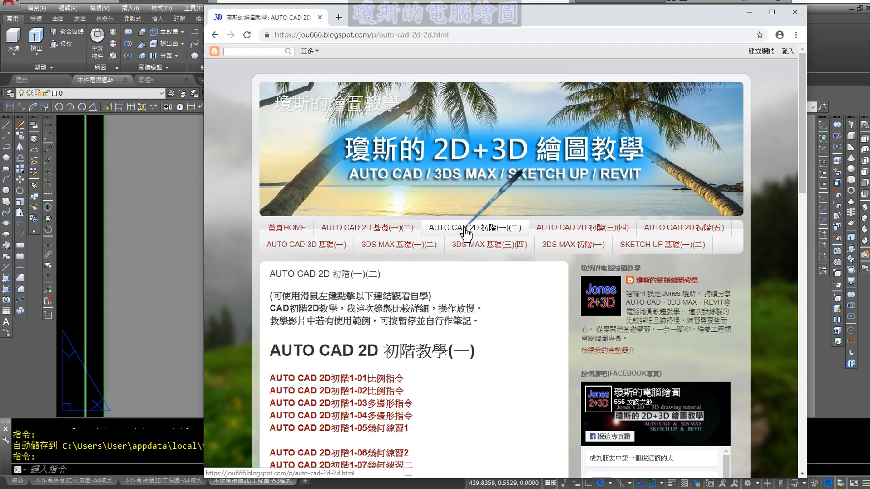
pyautogui.click(394, 231)
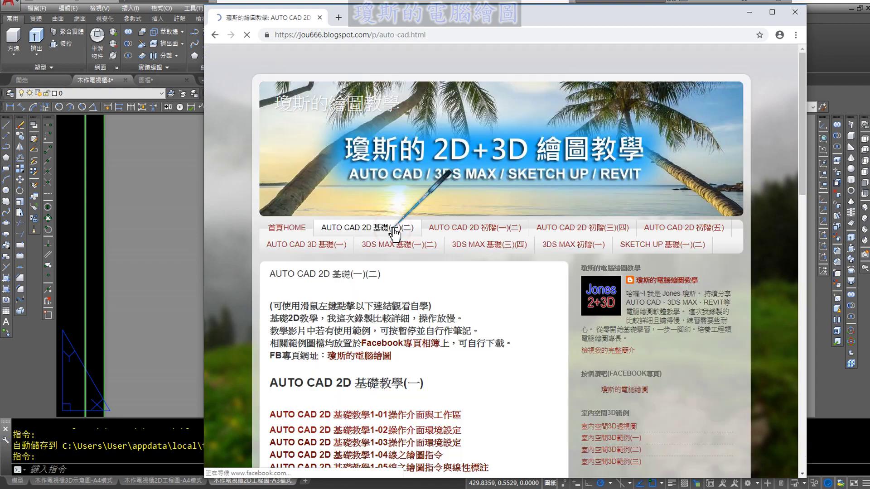
pyautogui.click(475, 227)
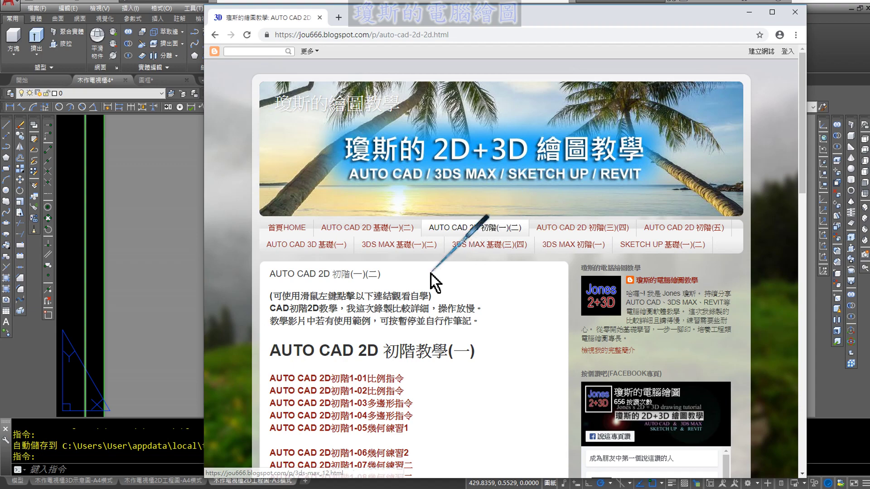
# Step: Scroll through the 初階(一)(二) lesson list, then switch back to the AutoCAD drawing
pyautogui.scroll(-4, 431, 271)
pyautogui.scroll(-2, 430, 258)
pyautogui.scroll(-2, 429, 252)
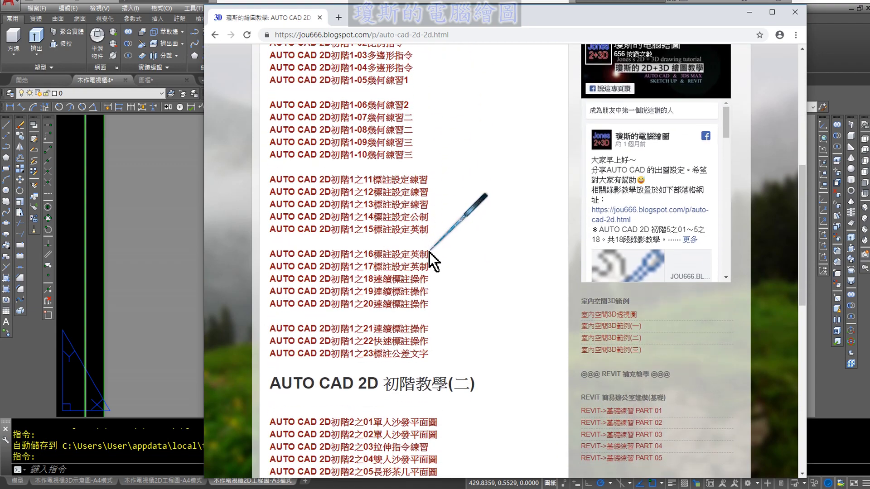
pyautogui.scroll(-3, 429, 250)
pyautogui.scroll(-1, 431, 235)
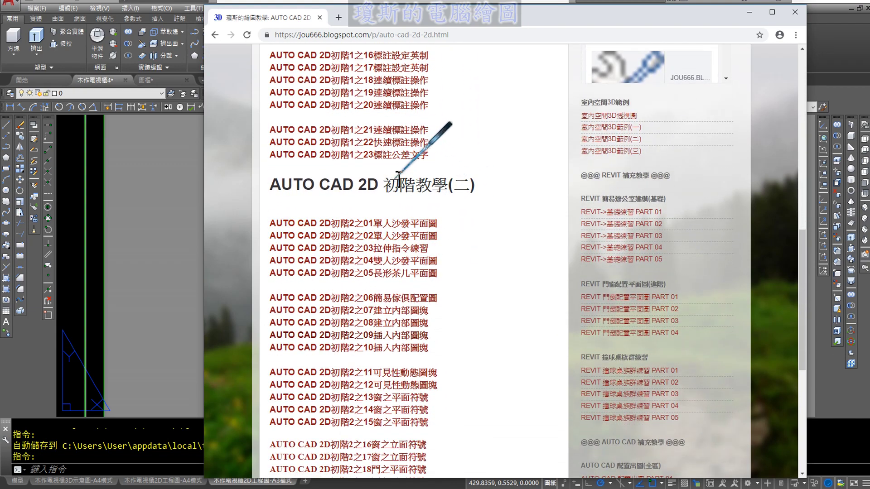
pyautogui.scroll(-2, 429, 205)
pyautogui.scroll(-1, 429, 207)
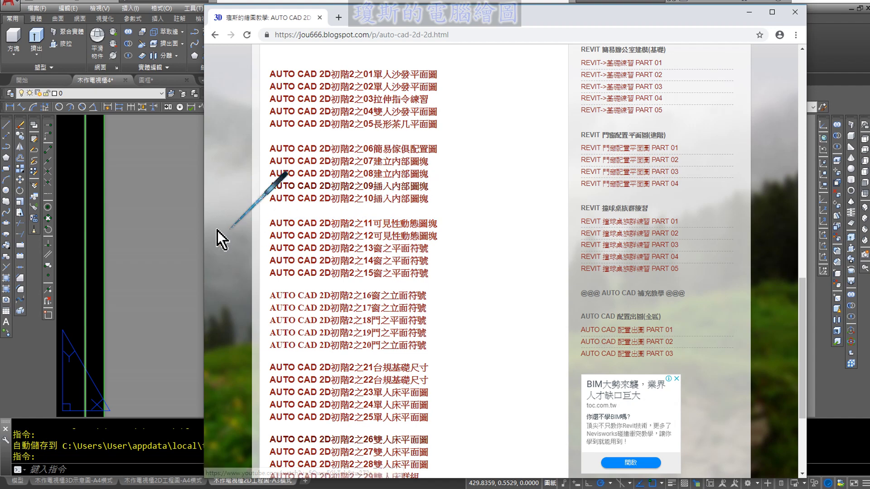
pyautogui.click(189, 226)
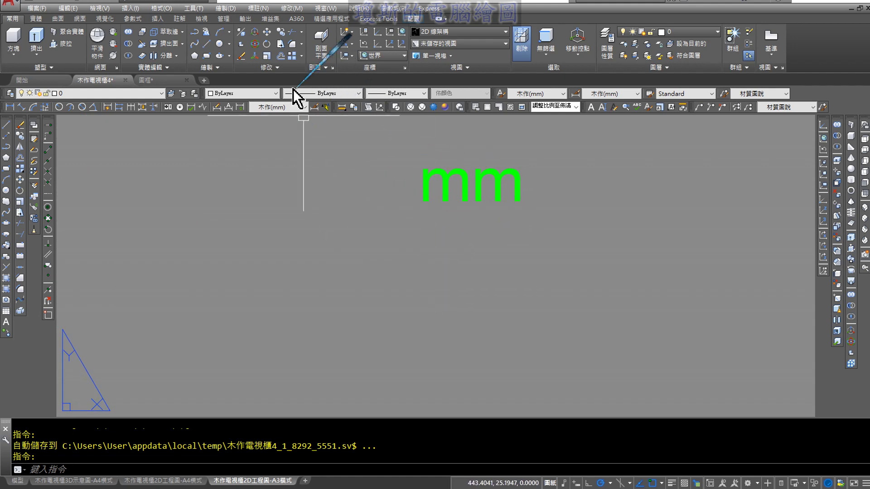
# Step: Copy the mm label once, then delete the misplaced copy
pyautogui.click(279, 36)
pyautogui.click(426, 194)
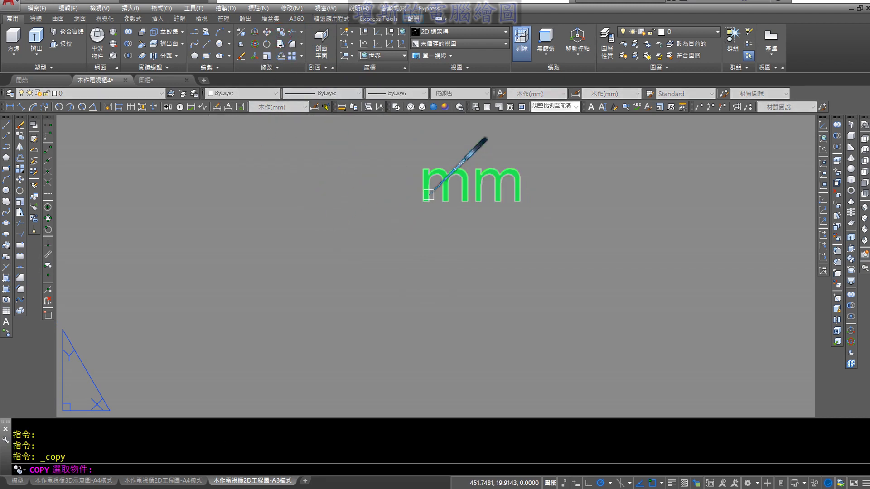
pyautogui.press('Return')
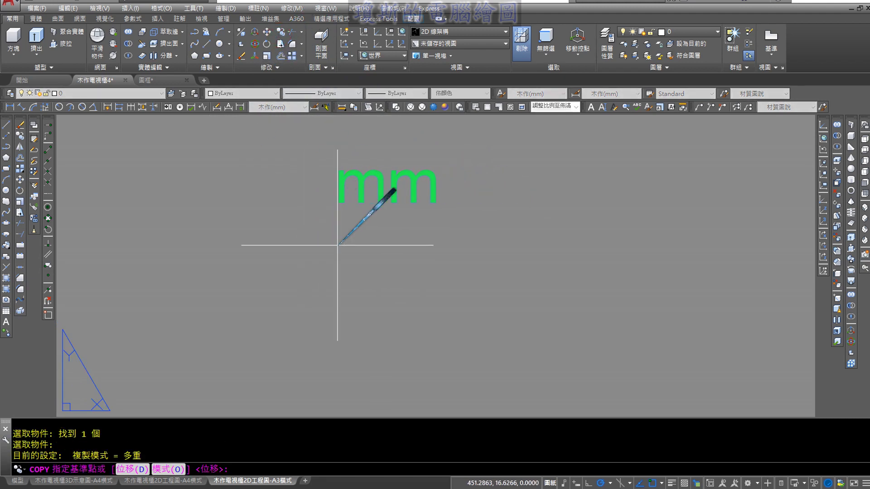
pyautogui.click(338, 245)
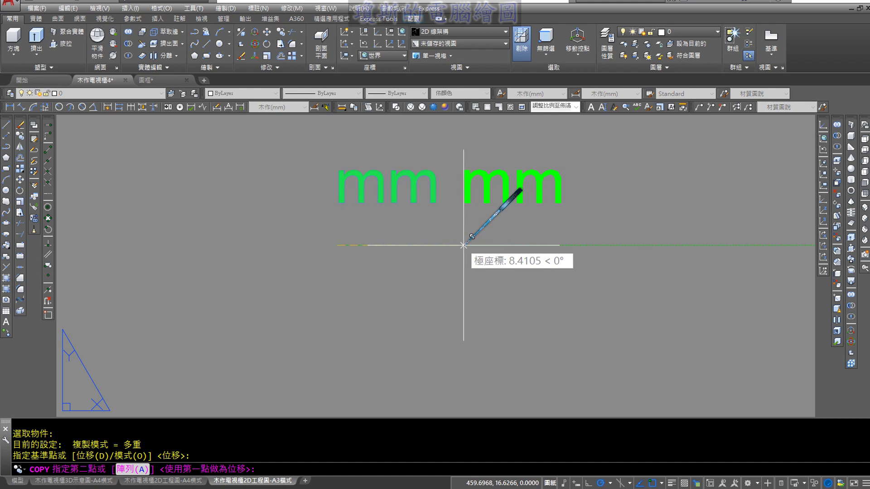
pyautogui.press('Escape')
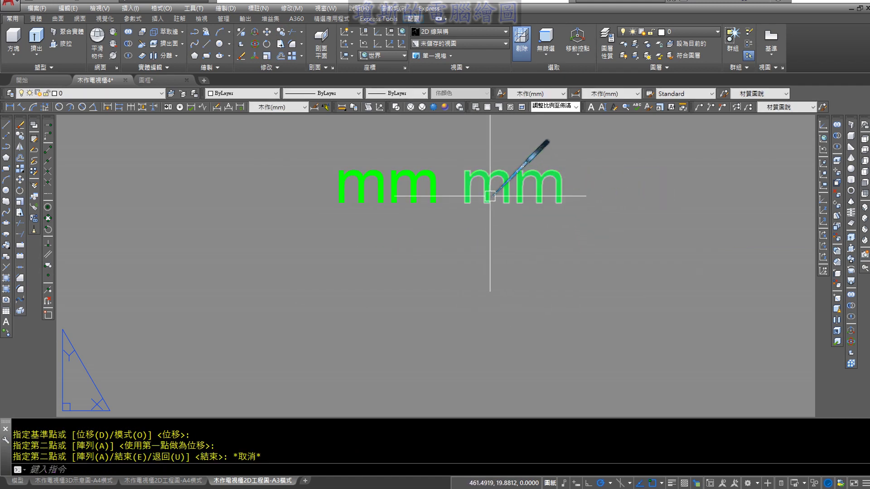
pyautogui.click(482, 194)
pyautogui.press('Escape')
pyautogui.click(476, 176)
pyautogui.press('Delete')
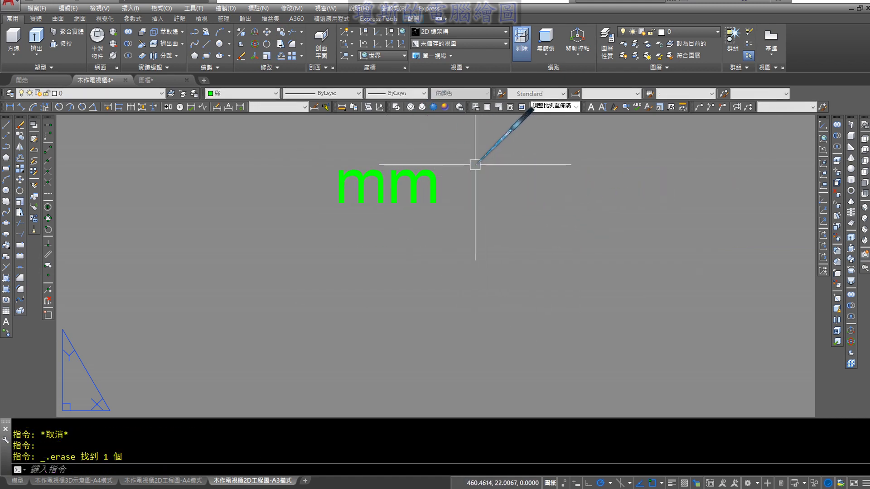
# Step: Copy the mm label three times to the right, forming a row of four labels
pyautogui.click(277, 32)
pyautogui.click(342, 181)
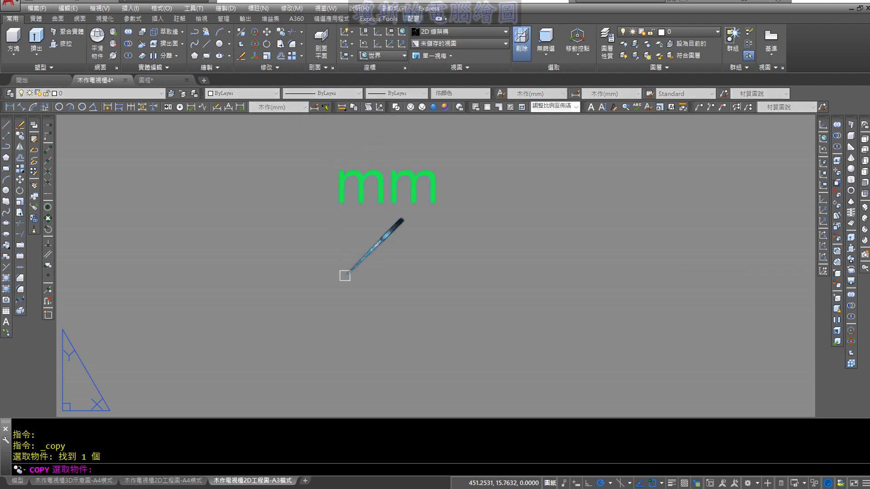
pyautogui.press('Return')
pyautogui.click(327, 264)
pyautogui.click(491, 265)
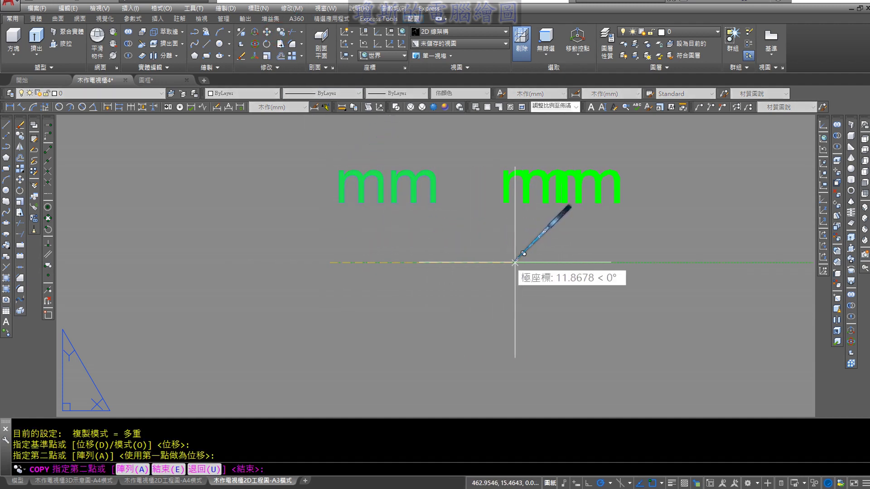
pyautogui.click(650, 263)
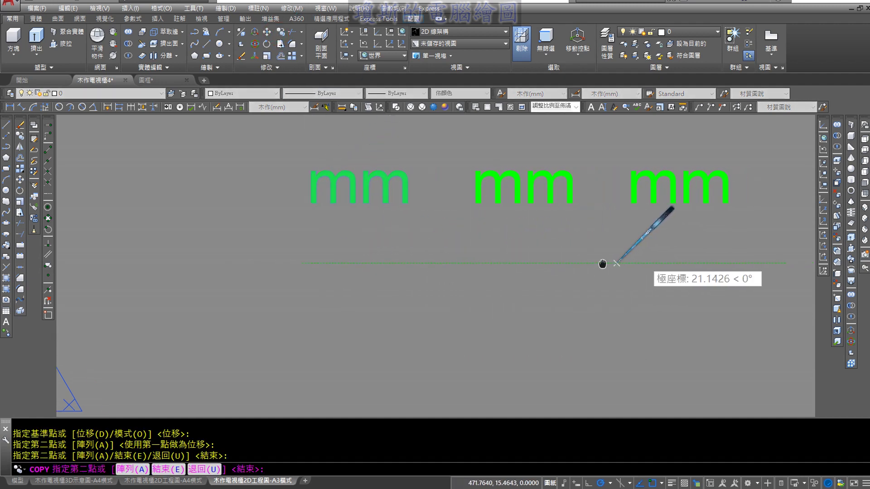
pyautogui.moveTo(602, 262)
pyautogui.mouseDown(button='middle')
pyautogui.moveTo(446, 263)
pyautogui.moveTo(476, 296)
pyautogui.moveTo(388, 297)
pyautogui.mouseUp(button='middle')
pyautogui.click(643, 263)
pyautogui.press('Escape')
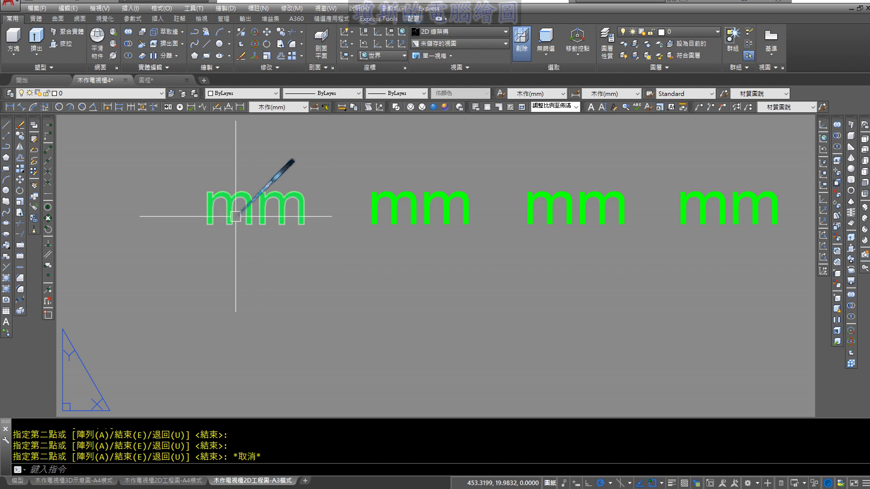
# Step: Edit the second, third and fourth mm copies to read cm, M and inch
pyautogui.click(398, 217)
pyautogui.doubleClick(396, 227)
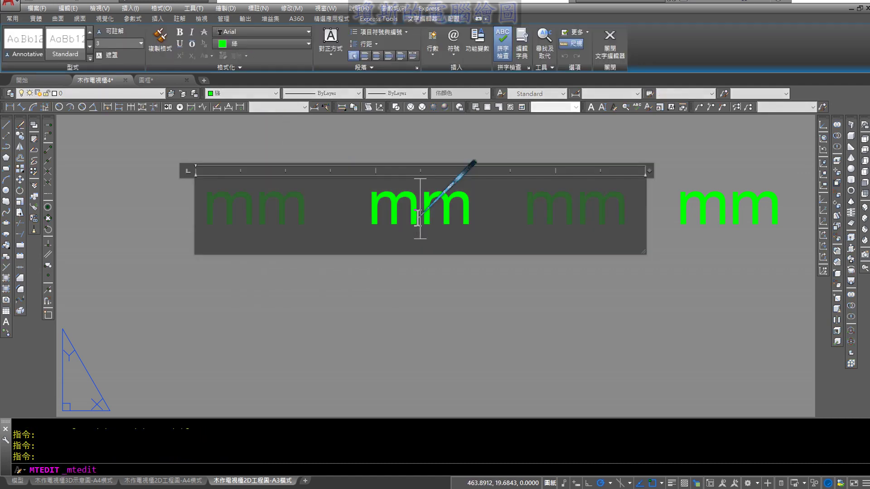
pyautogui.moveTo(417, 213); pyautogui.dragTo(370, 213)
pyautogui.write('c')
pyautogui.click(462, 300)
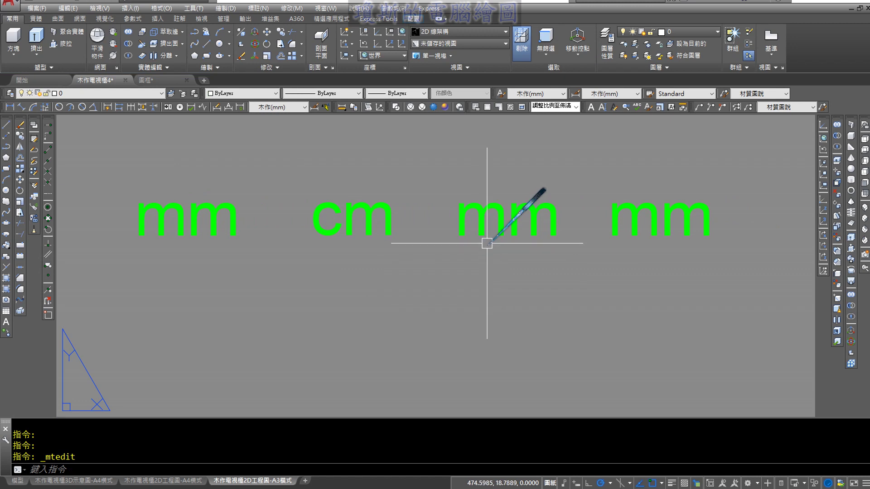
pyautogui.doubleClick(510, 215)
pyautogui.moveTo(561, 231); pyautogui.dragTo(457, 231)
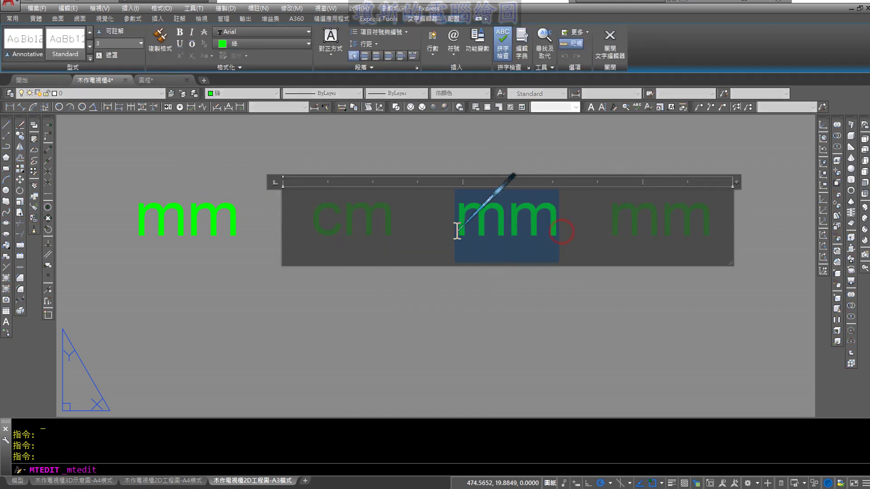
pyautogui.write('M')
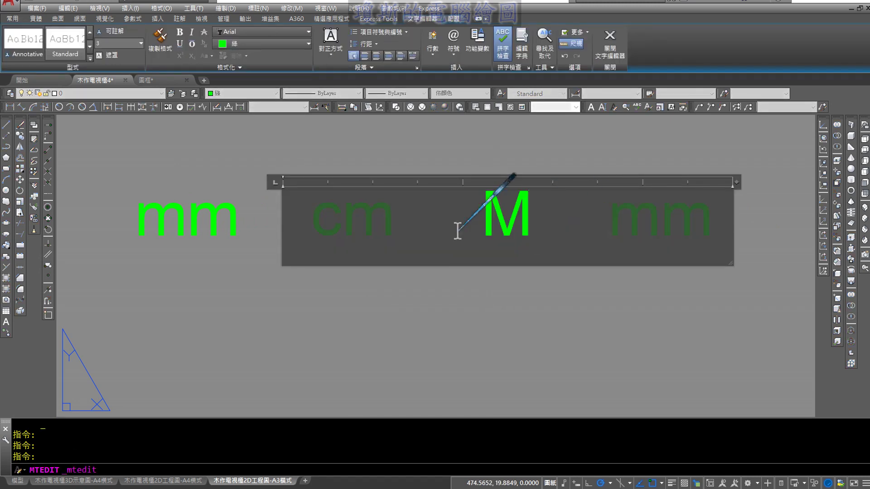
pyautogui.click(527, 286)
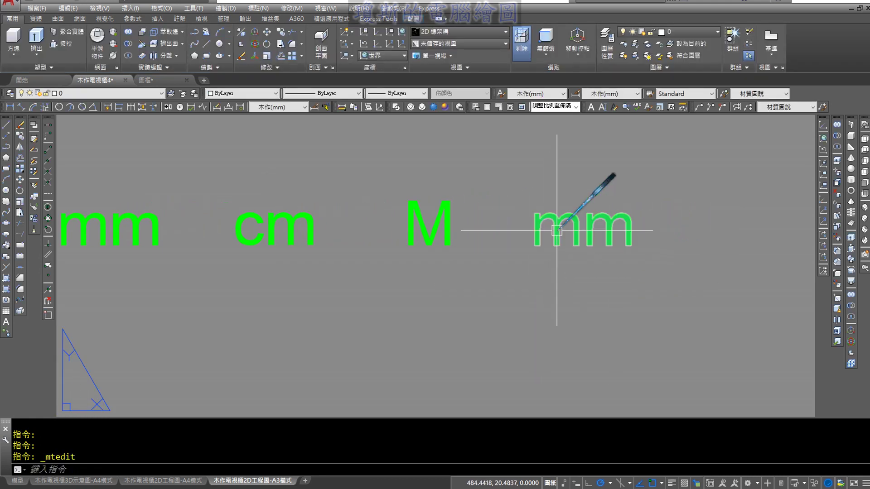
pyautogui.doubleClick(557, 230)
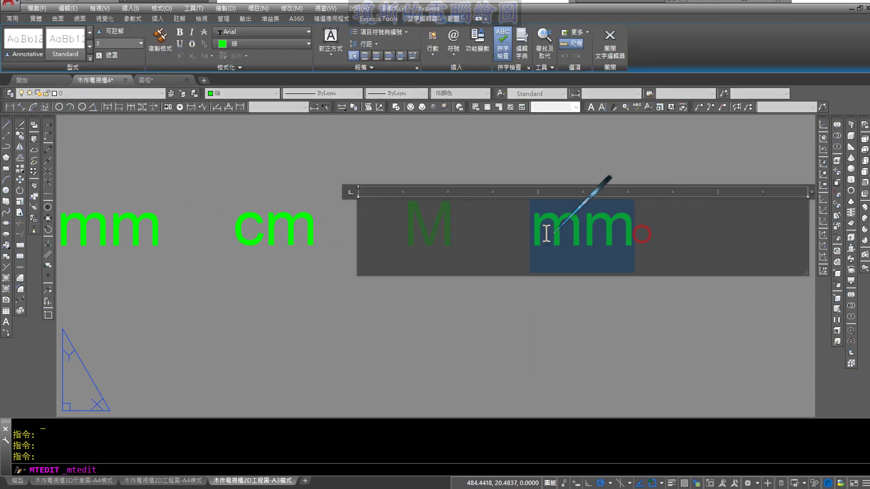
pyautogui.write('in')
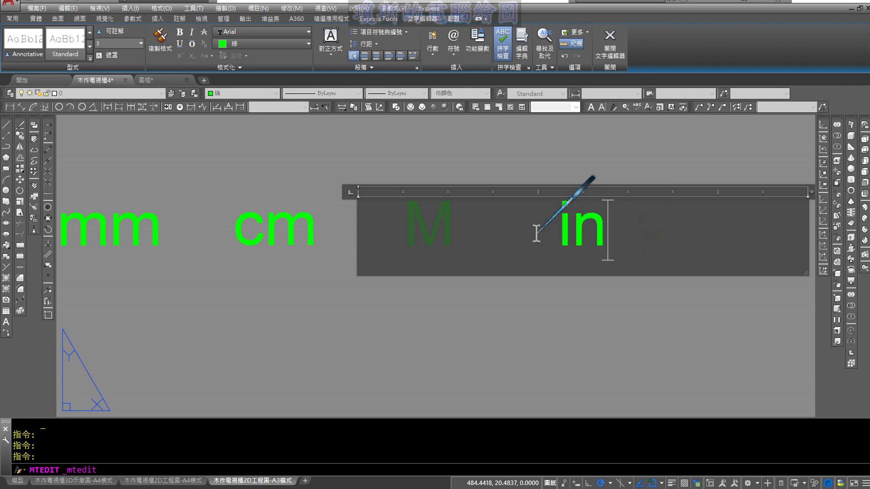
pyautogui.write('ch')
pyautogui.click(584, 321)
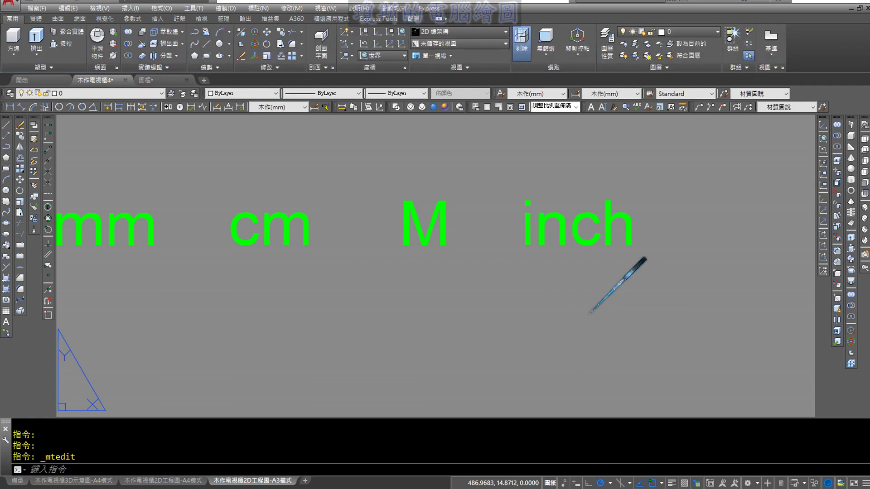
# Step: Copy the inch label to the right and change the copy to feet
pyautogui.click(281, 32)
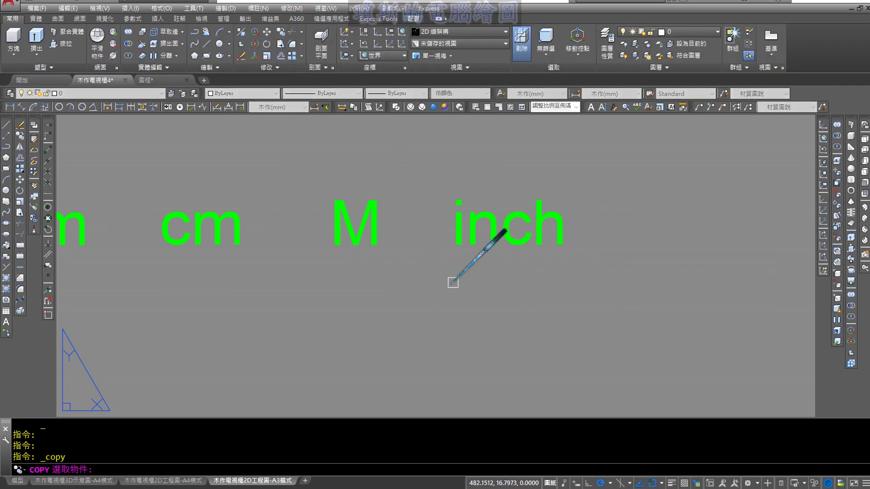
pyautogui.click(462, 240)
pyautogui.press('Return')
pyautogui.click(472, 290)
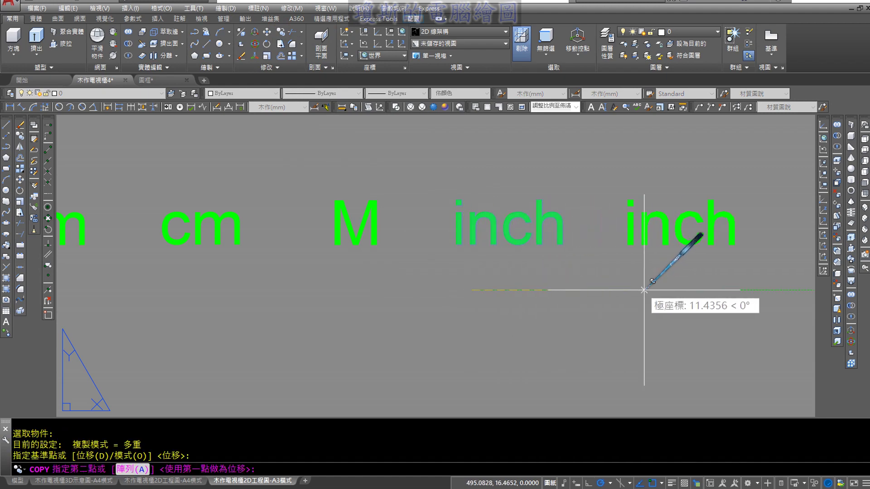
pyautogui.click(652, 290)
pyautogui.press('Escape')
pyautogui.doubleClick(655, 227)
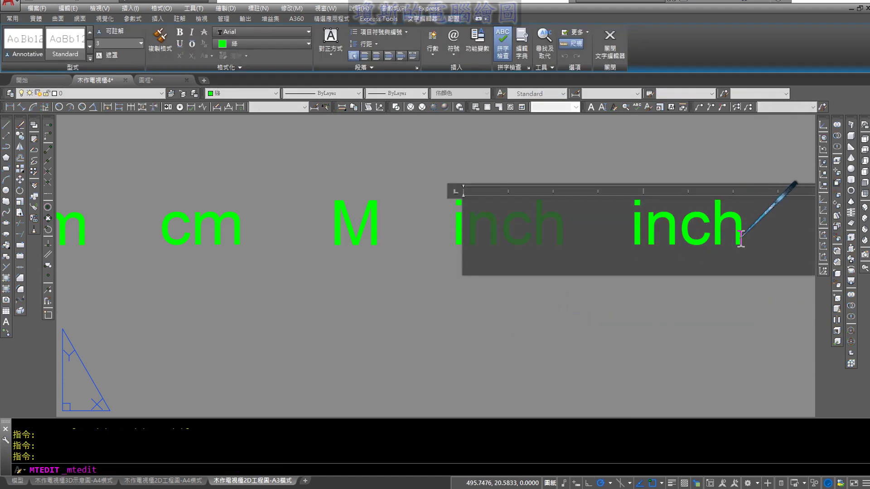
pyautogui.write('fe')
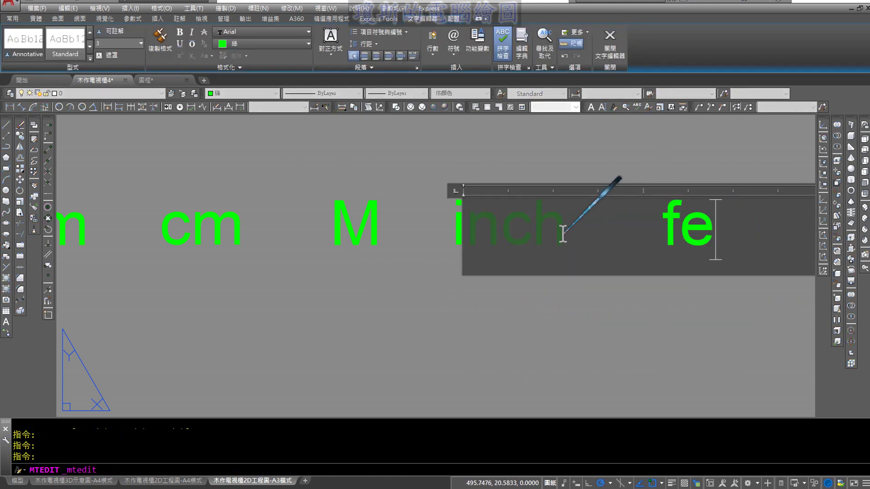
pyautogui.write('et')
pyautogui.click(581, 300)
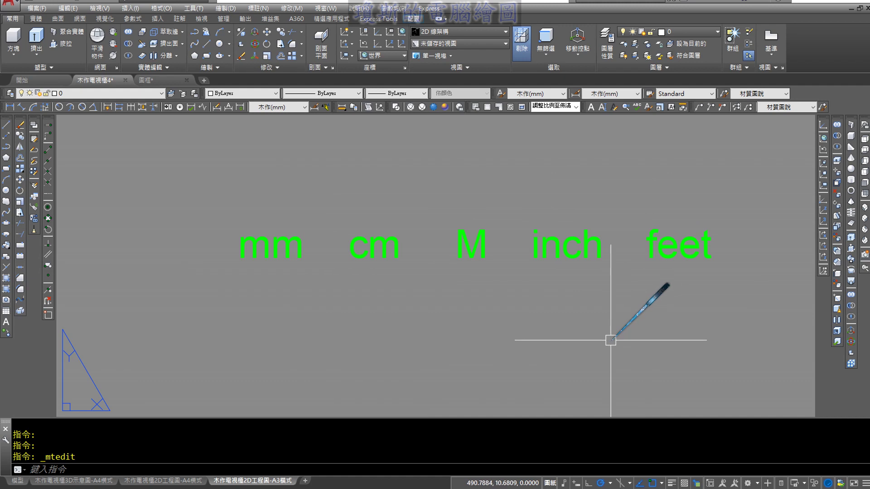
# Step: Start Create Block from the Insert (插入) ribbon to open the Block Definition dialog
pyautogui.moveTo(598, 329); pyautogui.dragTo(554, 318, button='middle')
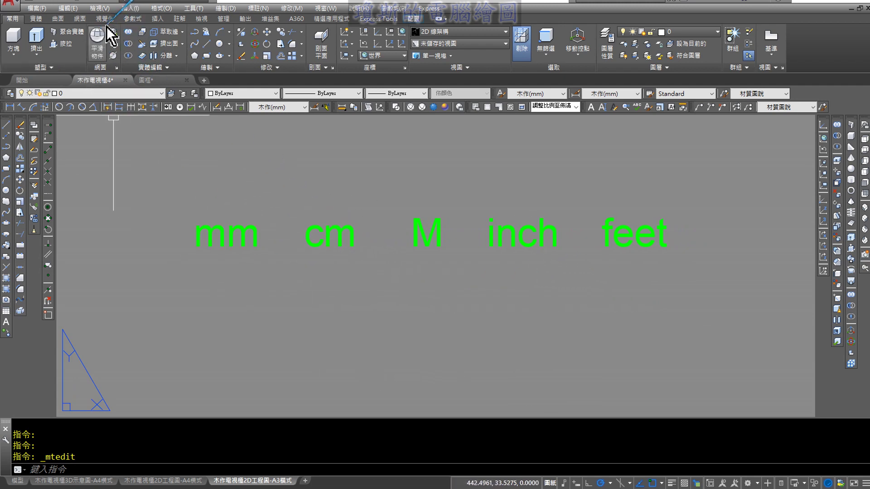
pyautogui.click(157, 19)
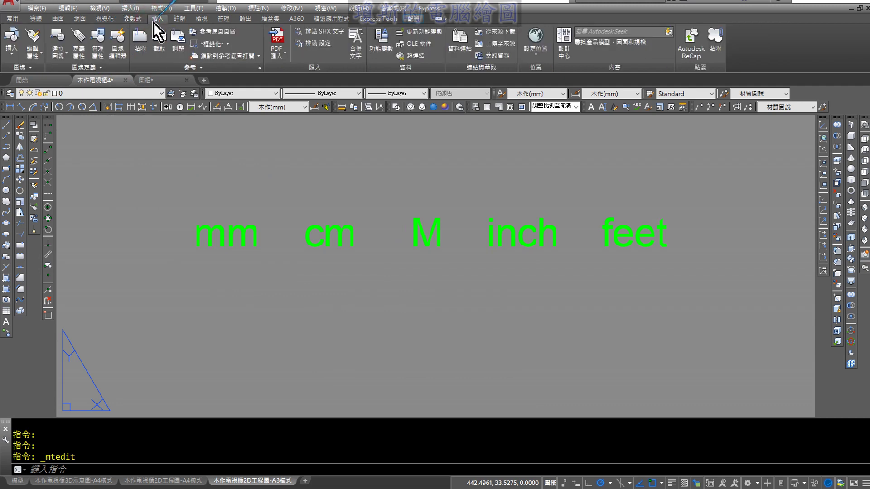
pyautogui.click(61, 55)
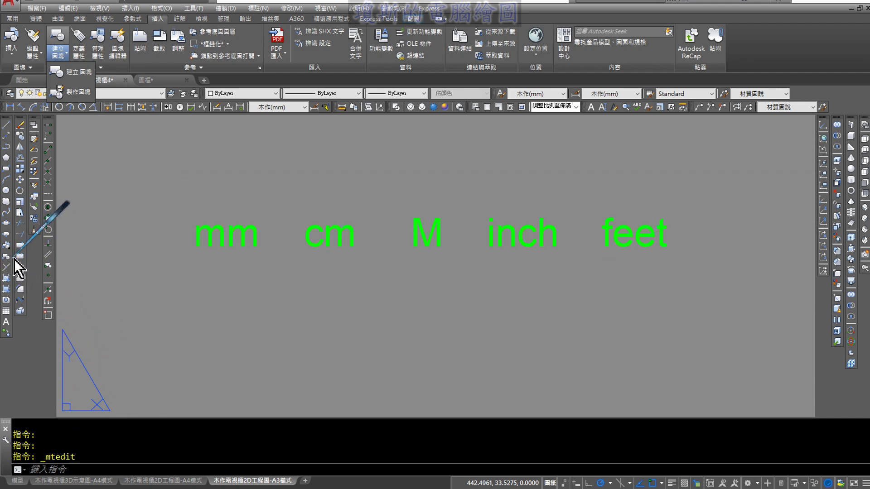
pyautogui.click(64, 72)
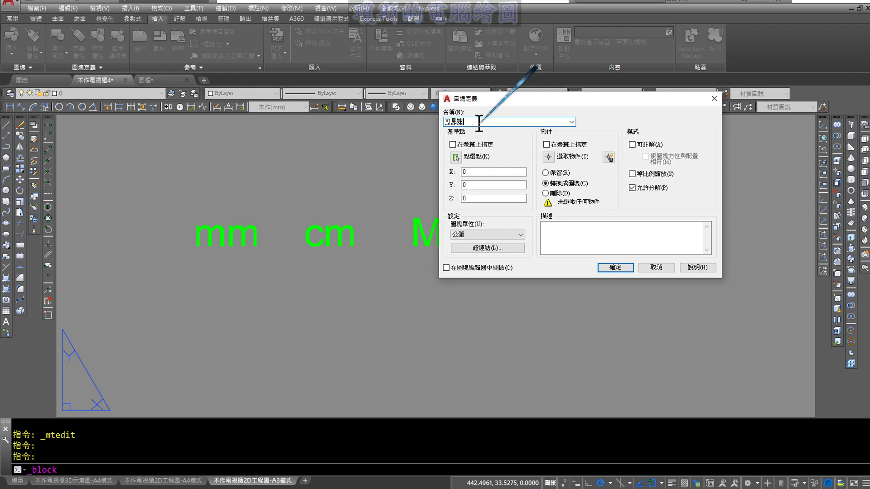
# Step: Correct the block name to 可見性單位 and window-select the five unit labels
pyautogui.press('Down')
pyautogui.press('2')
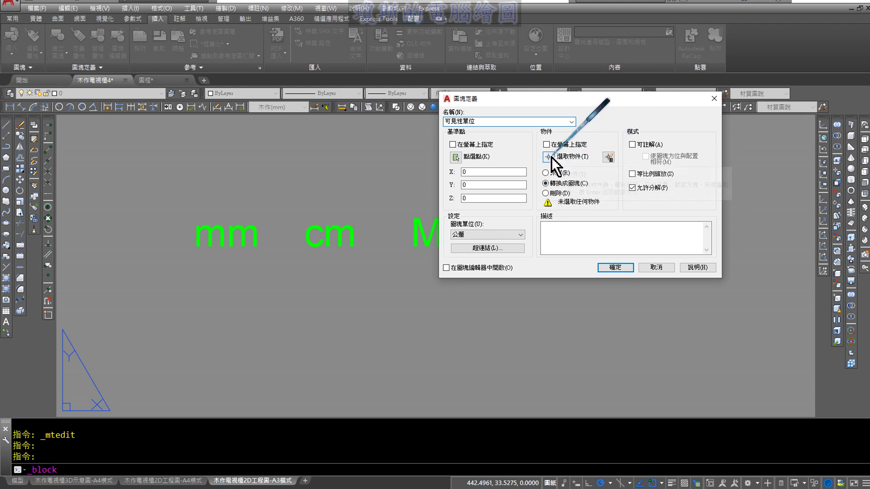
pyautogui.click(550, 157)
pyautogui.click(707, 185)
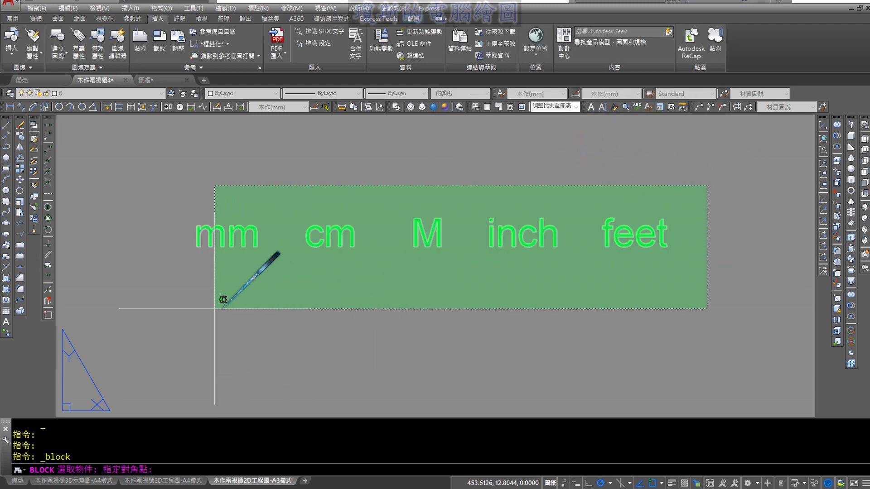
pyautogui.click(162, 303)
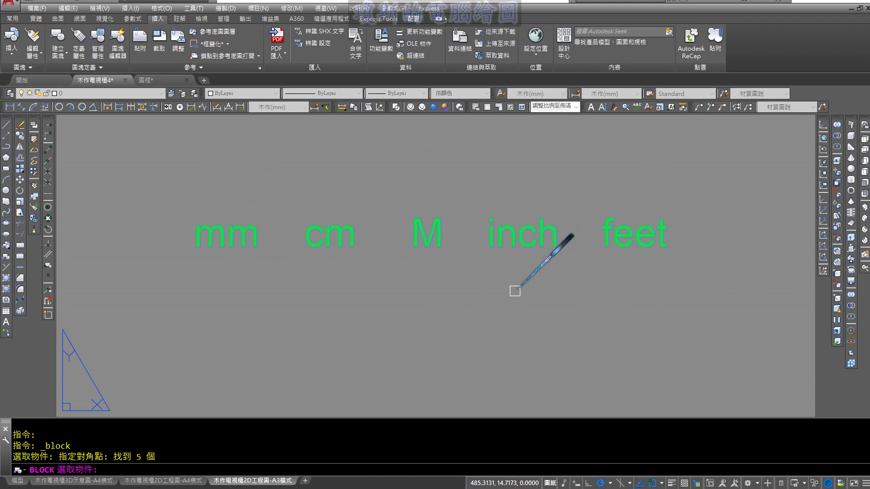
pyautogui.press('Return')
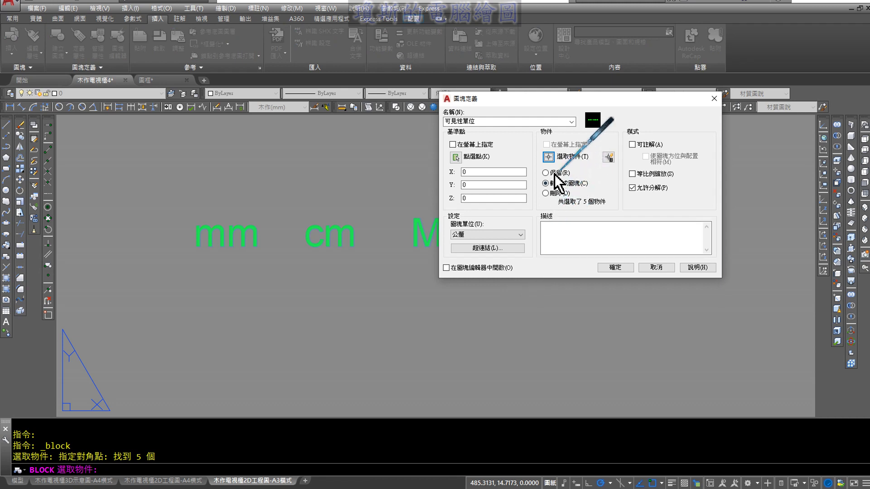
pyautogui.click(551, 158)
pyautogui.click(703, 179)
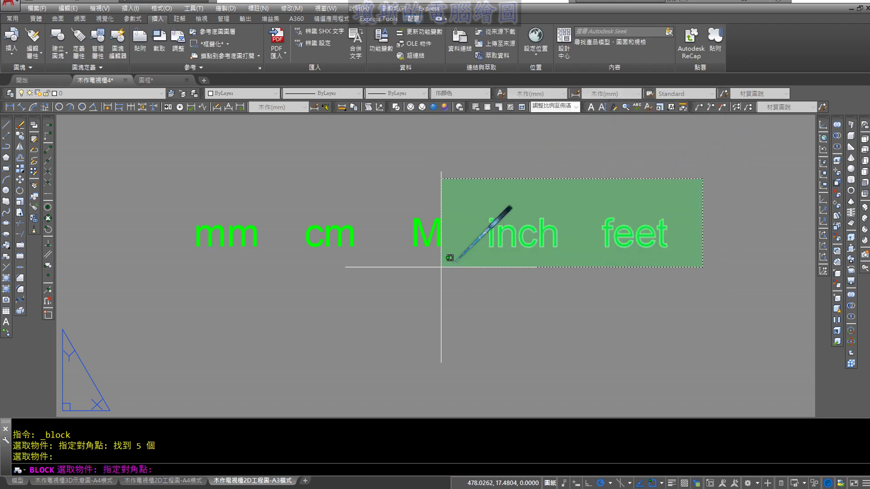
pyautogui.click(153, 307)
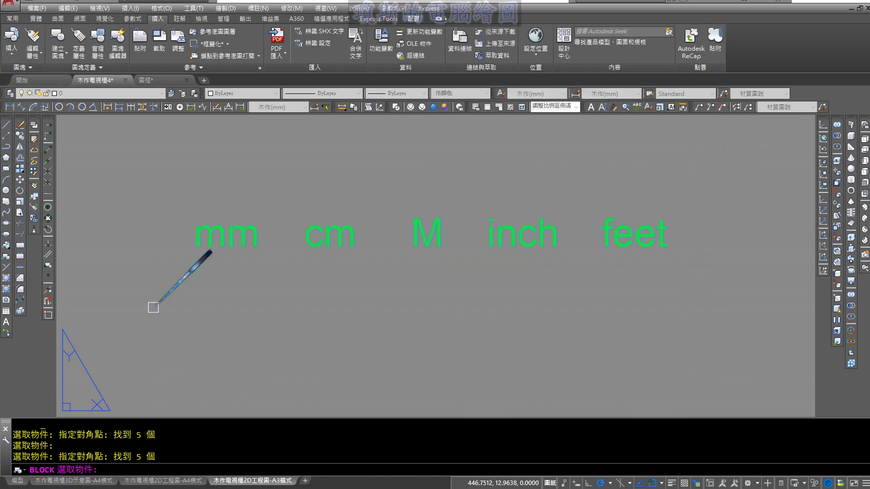
pyautogui.press('Return')
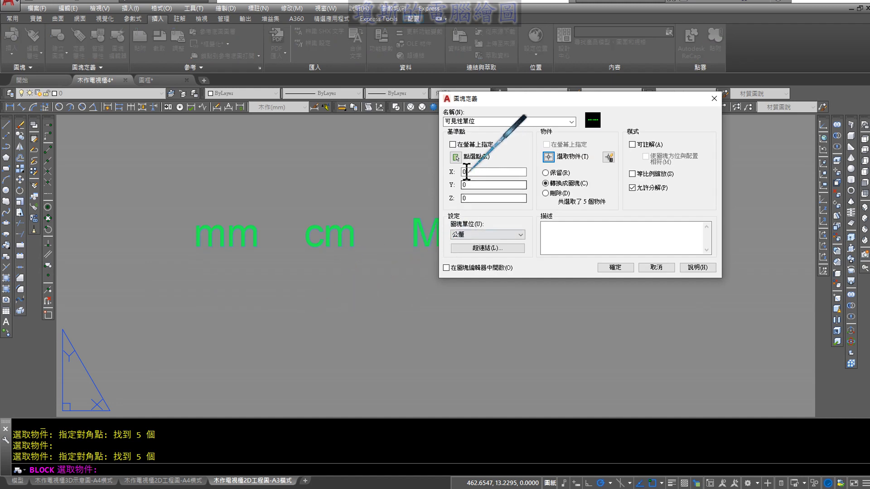
# Step: Pick the base point between mm and cm, enable Open in Block Editor, and confirm
pyautogui.click(457, 159)
pyautogui.moveTo(282, 181); pyautogui.dragTo(491, 159, button='middle')
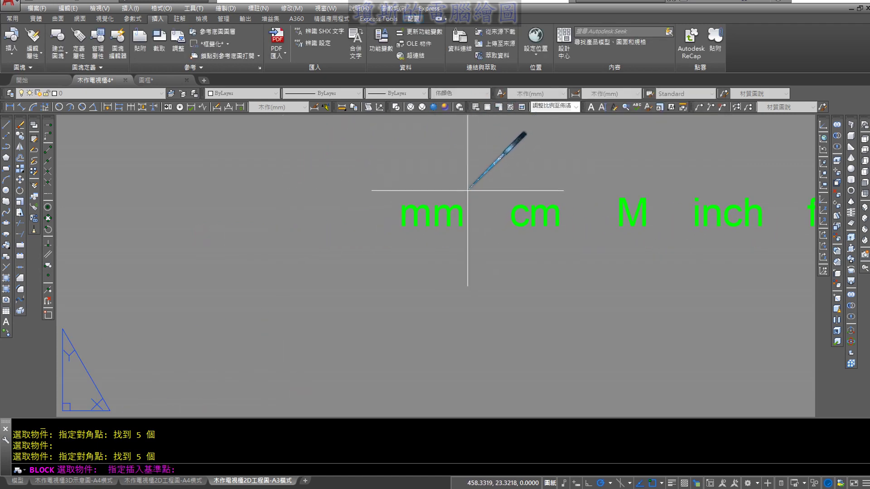
pyautogui.scroll(4, 467, 190)
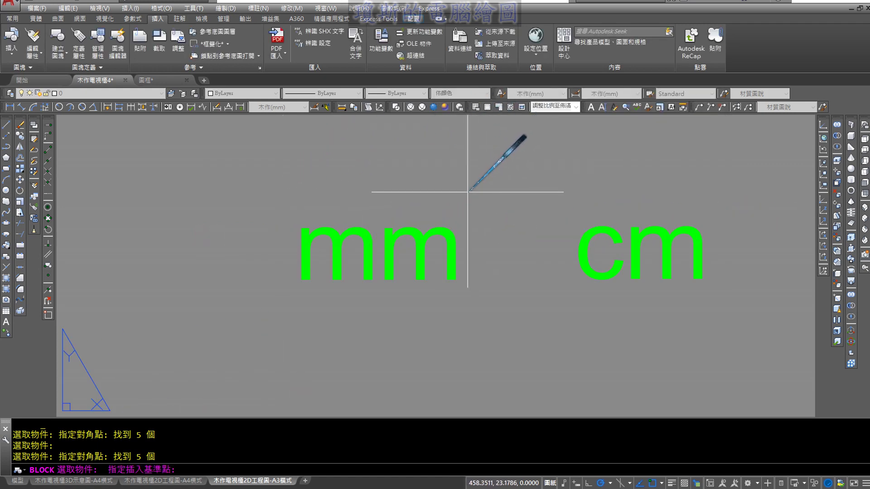
pyautogui.click(501, 227)
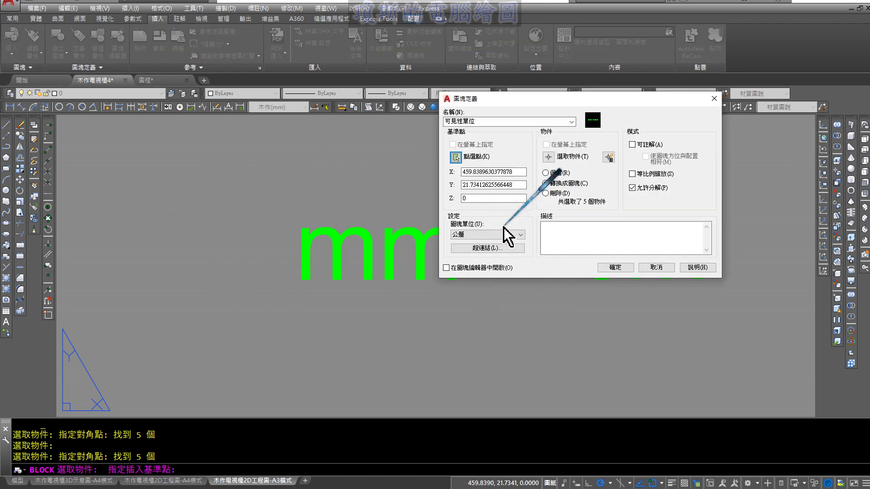
pyautogui.click(446, 268)
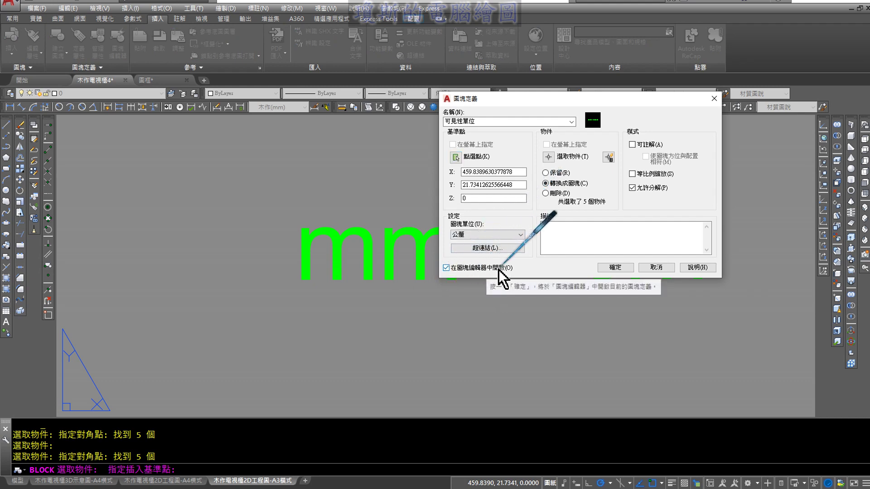
pyautogui.click(608, 271)
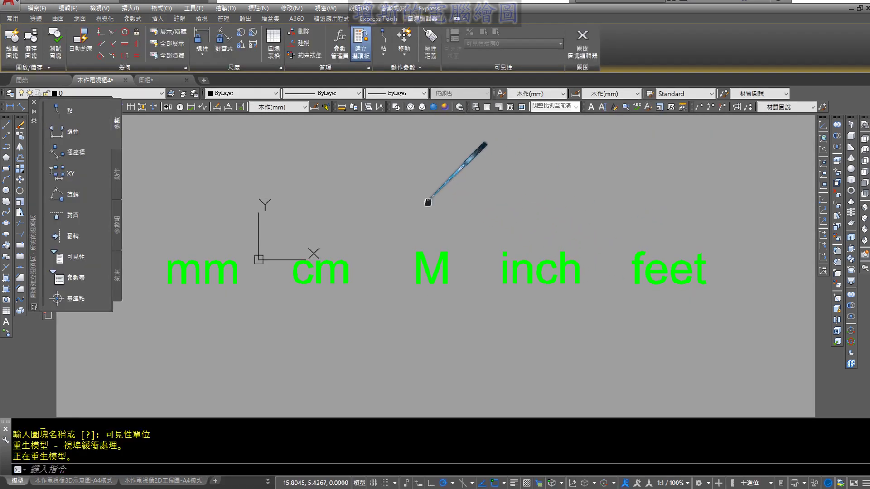
# Step: Move the Block Authoring Palette off the left toolbars, toggle it off and back on, and bring the mm and cm labels into view
pyautogui.moveTo(428, 202); pyautogui.dragTo(479, 235, button='middle')
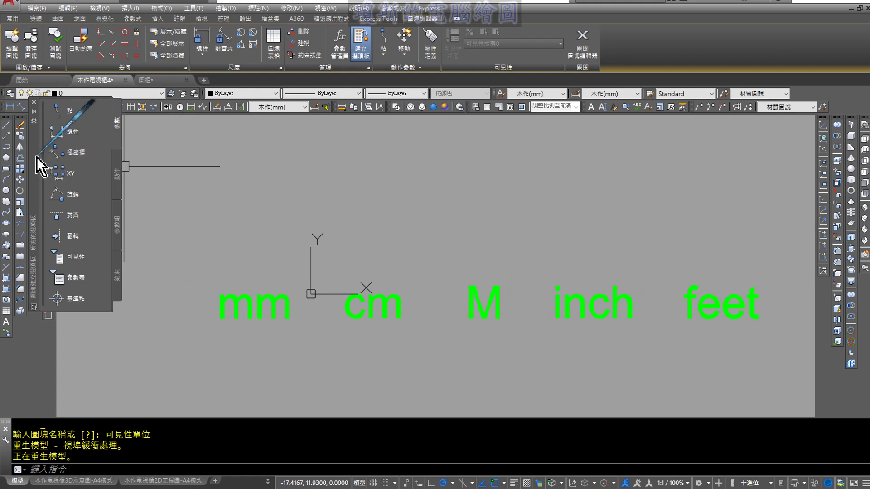
pyautogui.moveTo(37, 161); pyautogui.dragTo(89, 207)
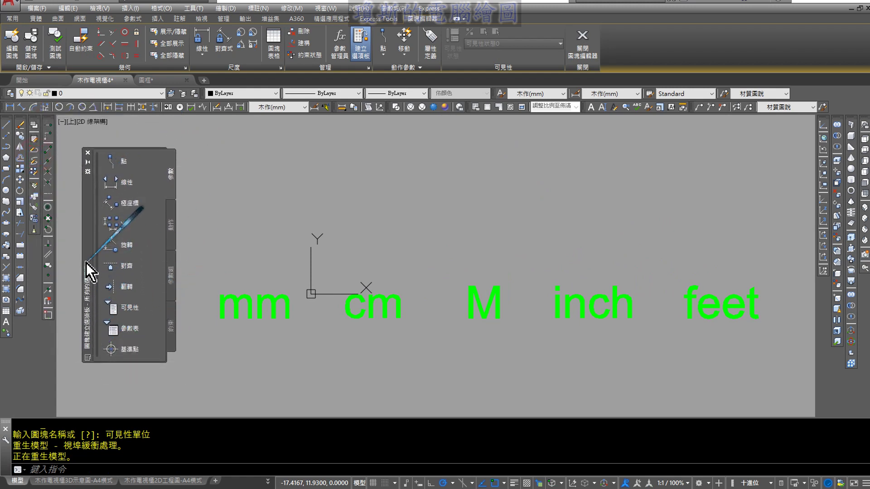
pyautogui.click(88, 153)
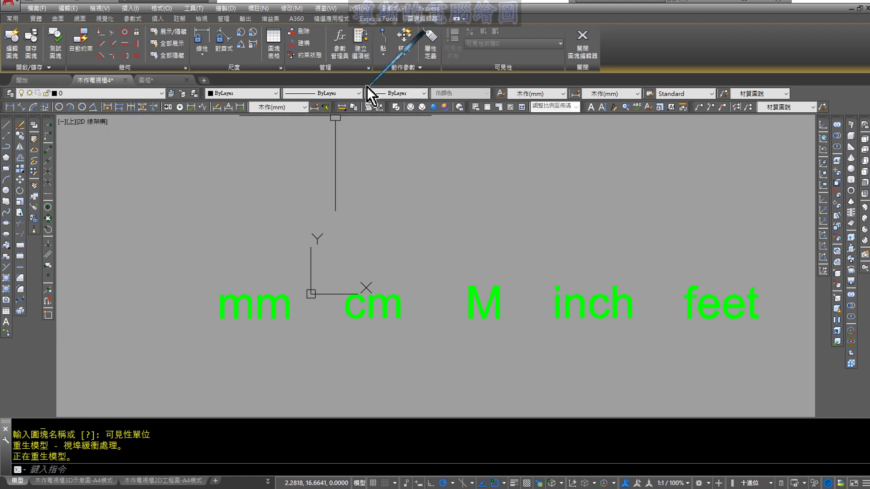
pyautogui.click(362, 49)
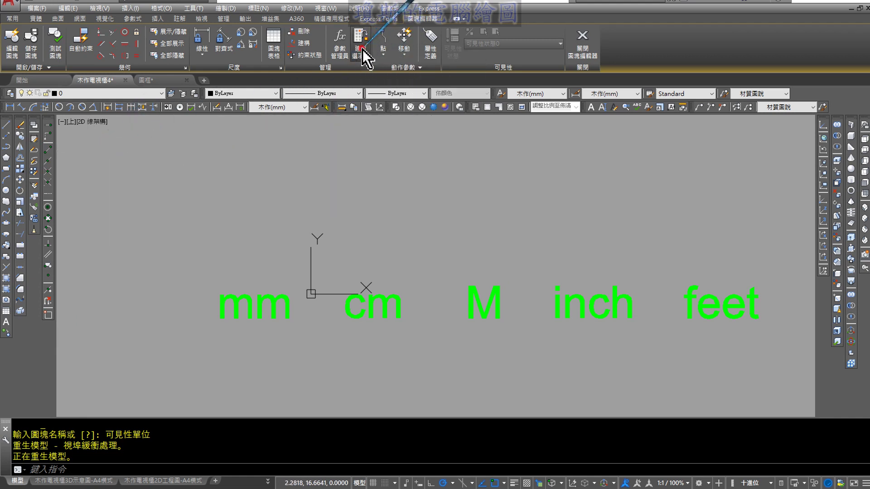
pyautogui.scroll(2, 399, 204)
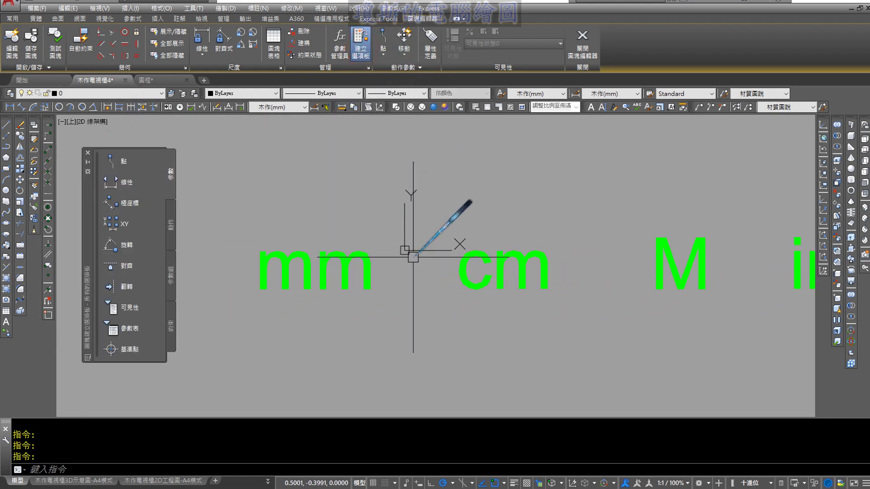
pyautogui.moveTo(369, 253); pyautogui.dragTo(430, 265, button='middle')
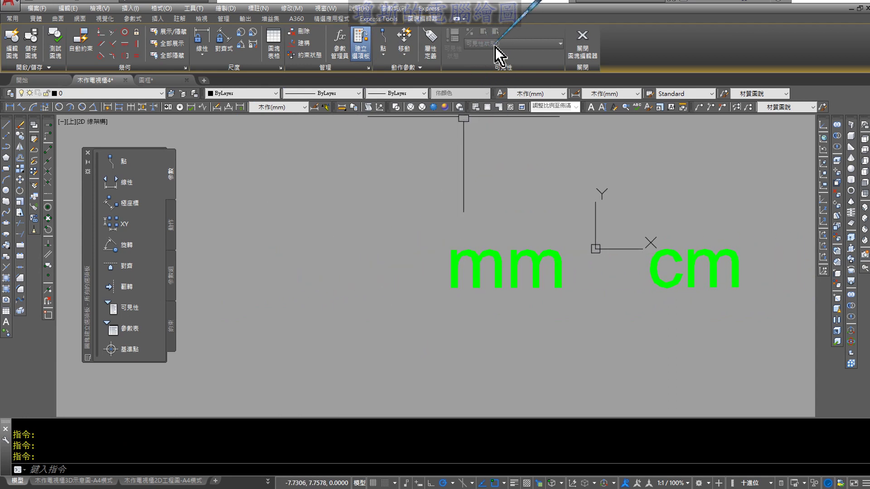
pyautogui.moveTo(440, 200); pyautogui.dragTo(419, 202, button='middle')
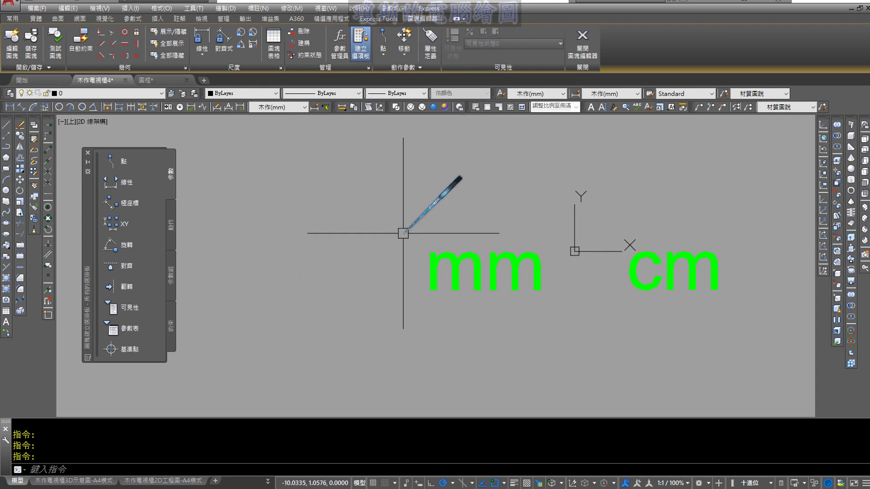
# Step: Return the authoring palette to its Parameters tab and stretch it taller to show every parameter
pyautogui.click(171, 180)
pyautogui.click(171, 227)
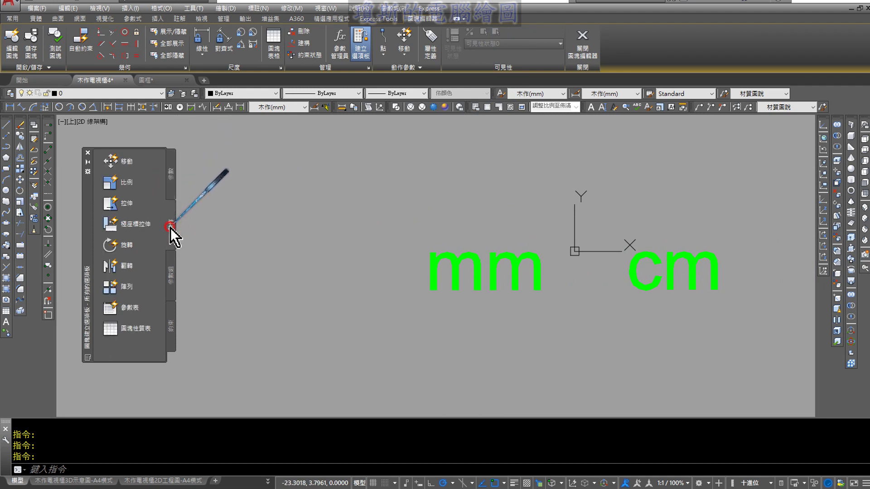
pyautogui.click(172, 272)
pyautogui.click(174, 176)
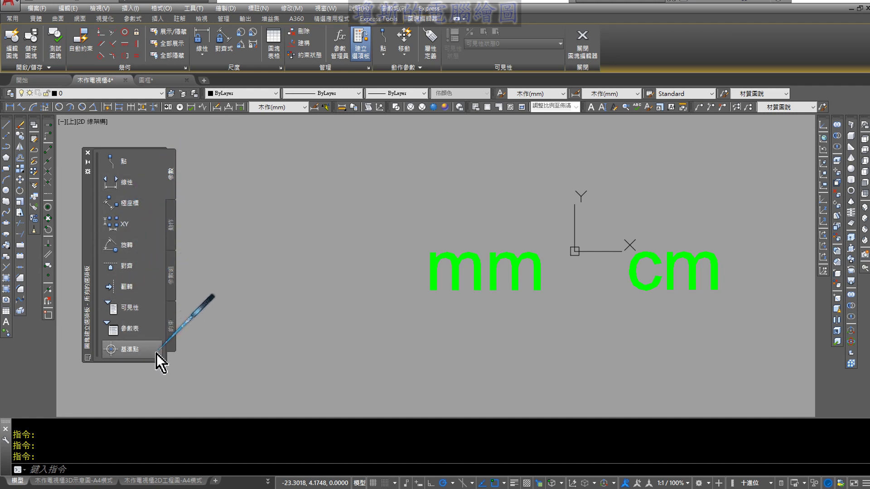
pyautogui.moveTo(155, 355); pyautogui.dragTo(154, 297)
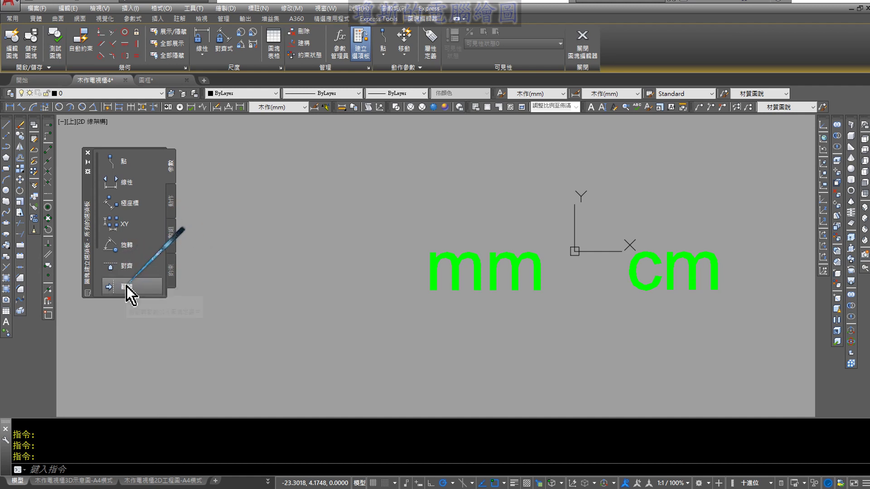
pyautogui.moveTo(100, 253); pyautogui.dragTo(101, 287)
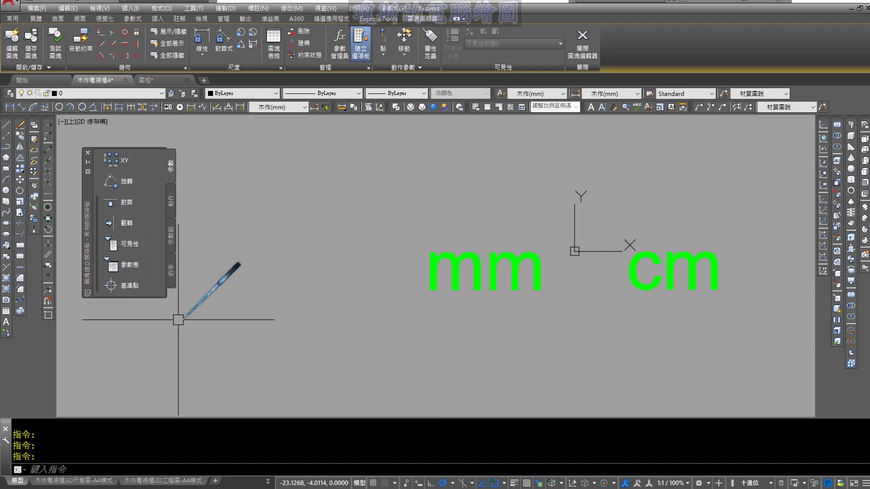
pyautogui.moveTo(153, 297); pyautogui.dragTo(155, 377)
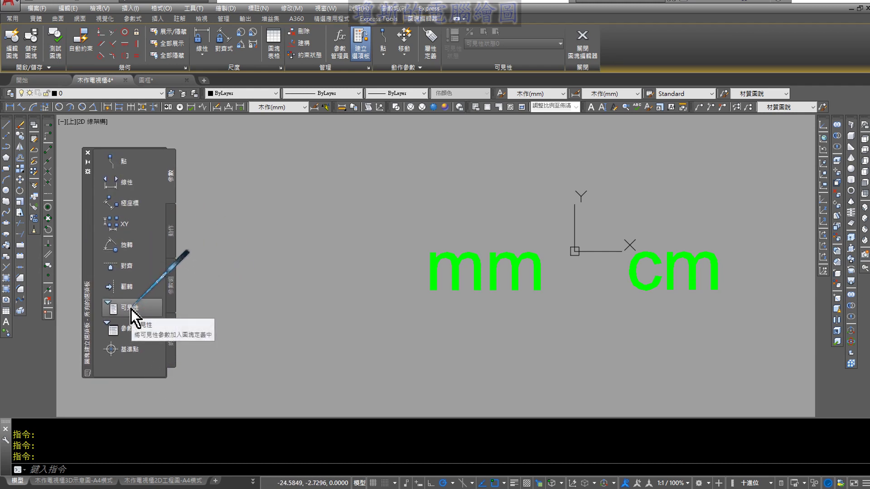
# Step: Place the Visibility parameter 可見性1 just left of the mm label
pyautogui.click(131, 309)
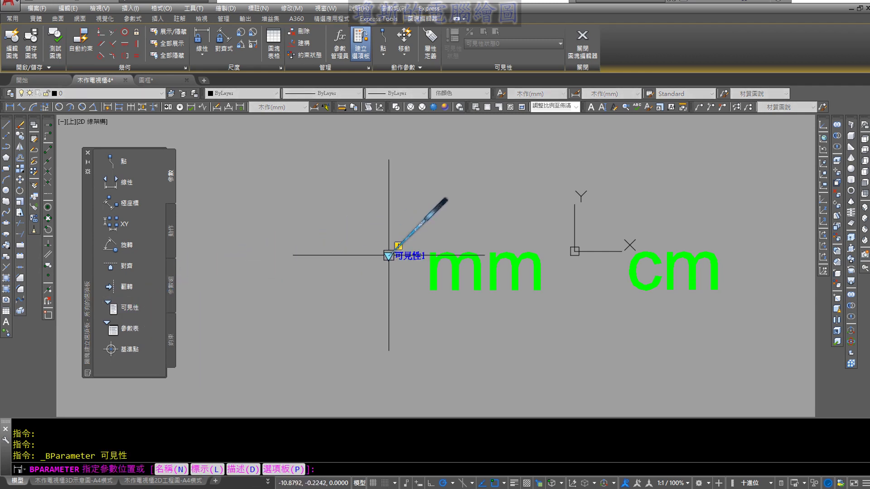
pyautogui.scroll(1, 398, 272)
pyautogui.scroll(3, 385, 252)
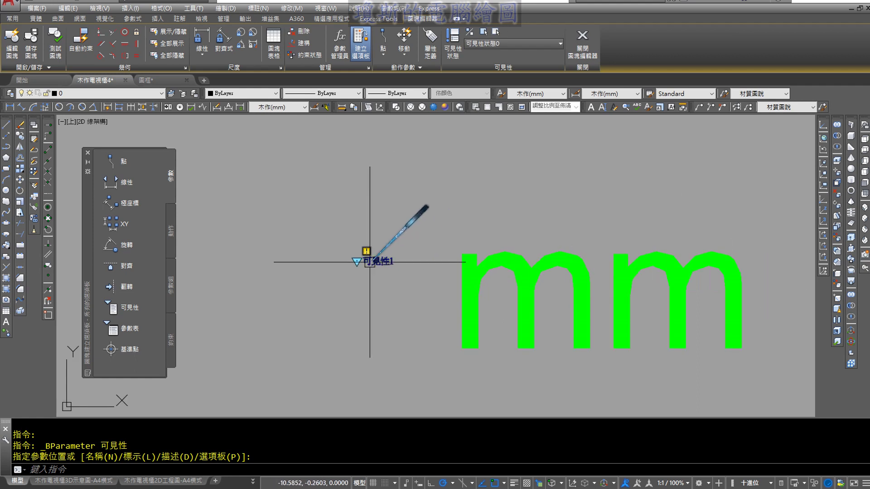
pyautogui.scroll(-4, 333, 268)
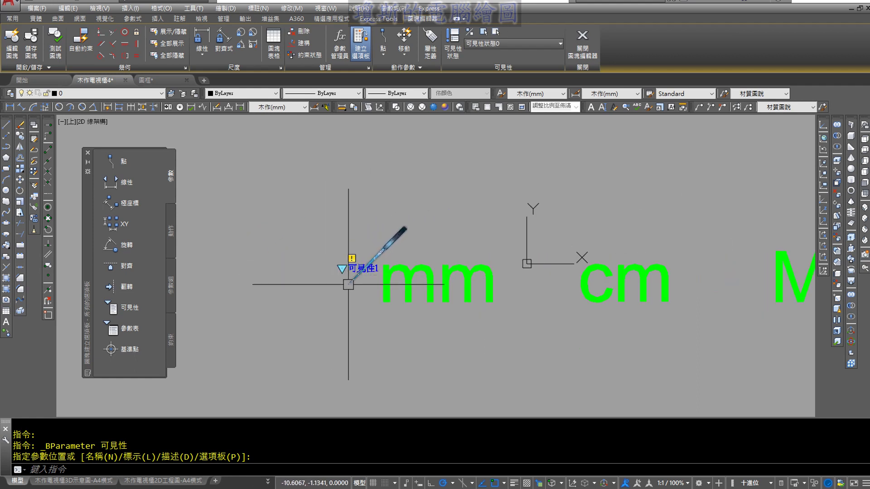
pyautogui.scroll(-1, 362, 290)
pyautogui.scroll(1, 434, 319)
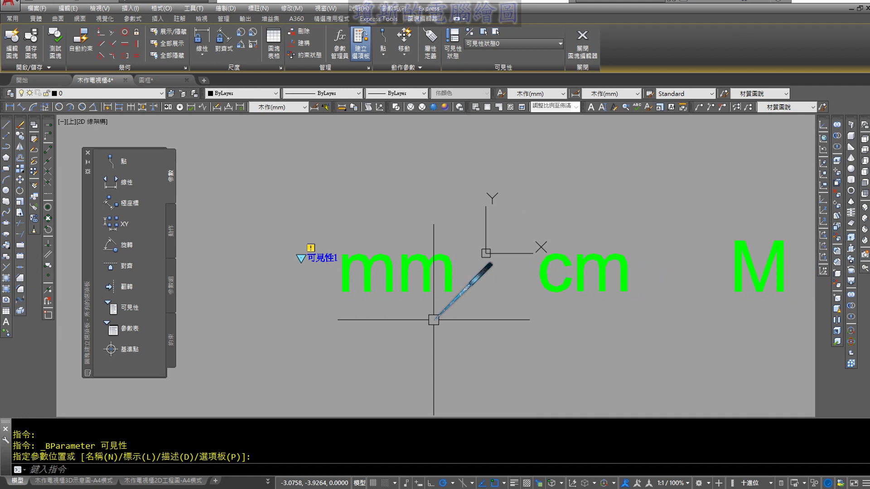
pyautogui.moveTo(433, 320); pyautogui.dragTo(427, 327, button='middle')
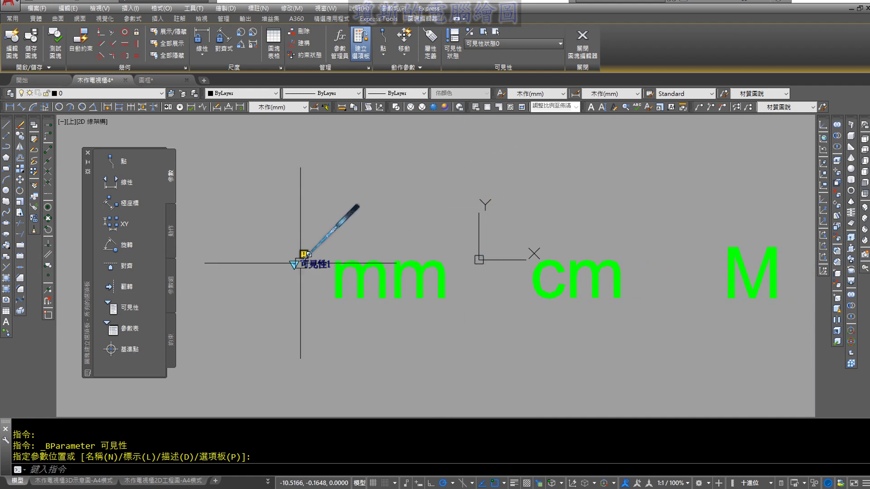
# Step: Rename the default visibility state to mm and add a cm state
pyautogui.click(456, 48)
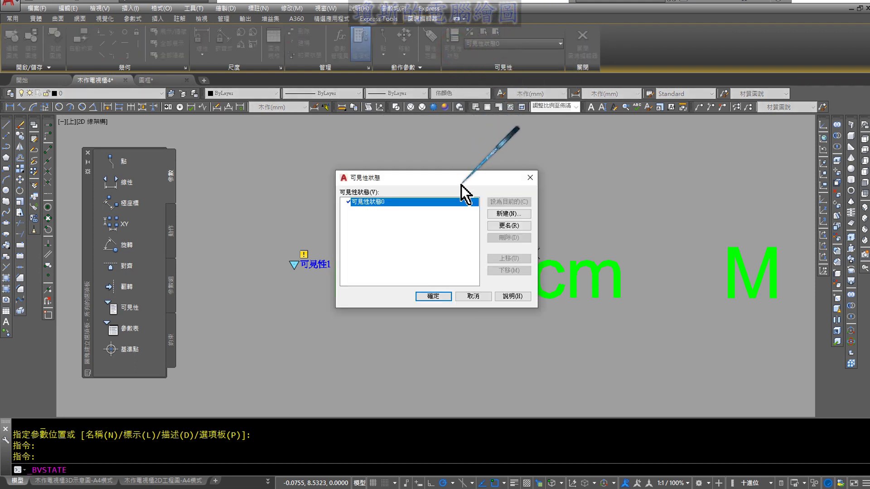
pyautogui.moveTo(461, 183); pyautogui.dragTo(450, 94)
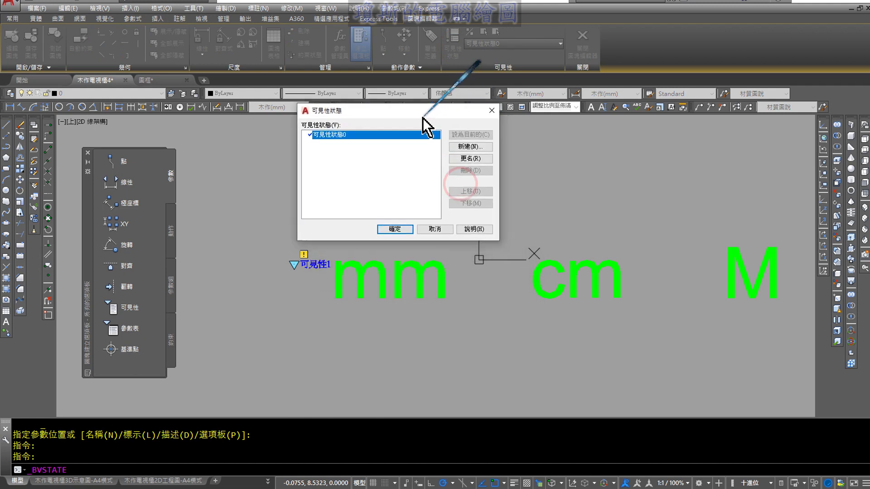
pyautogui.click(465, 158)
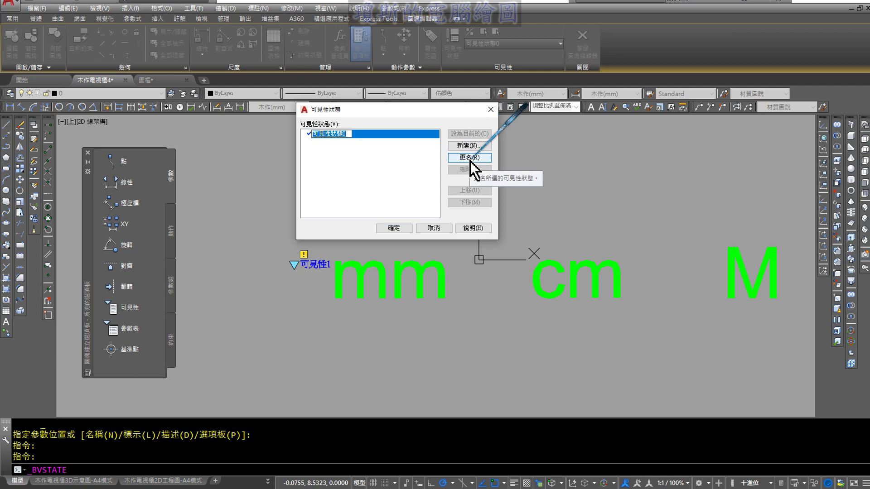
pyautogui.press('BackSpace')
pyautogui.write('mm')
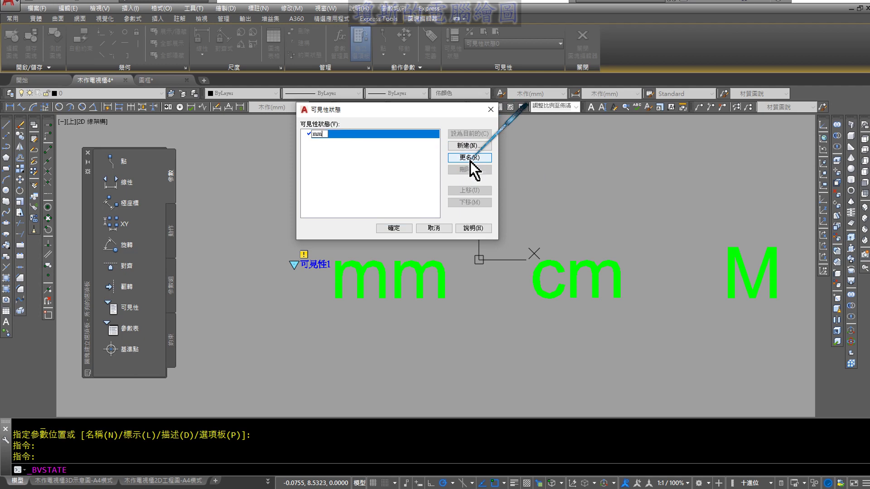
pyautogui.click(468, 145)
pyautogui.write('cm')
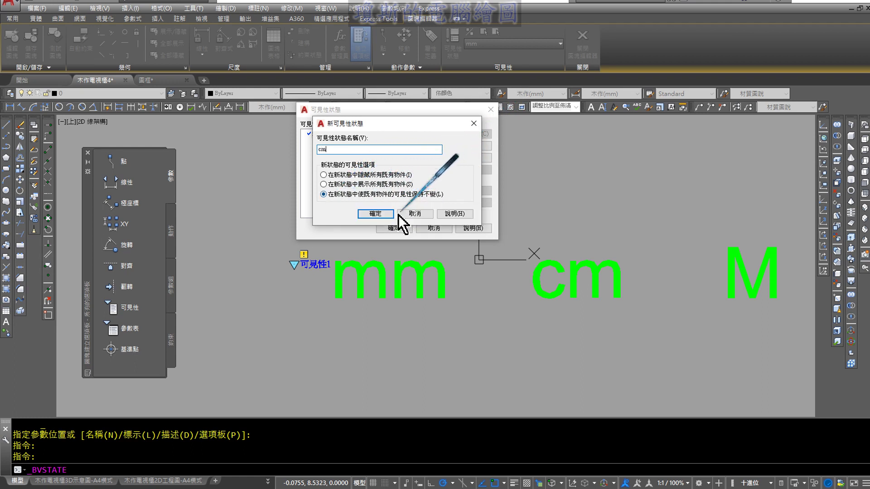
pyautogui.click(373, 214)
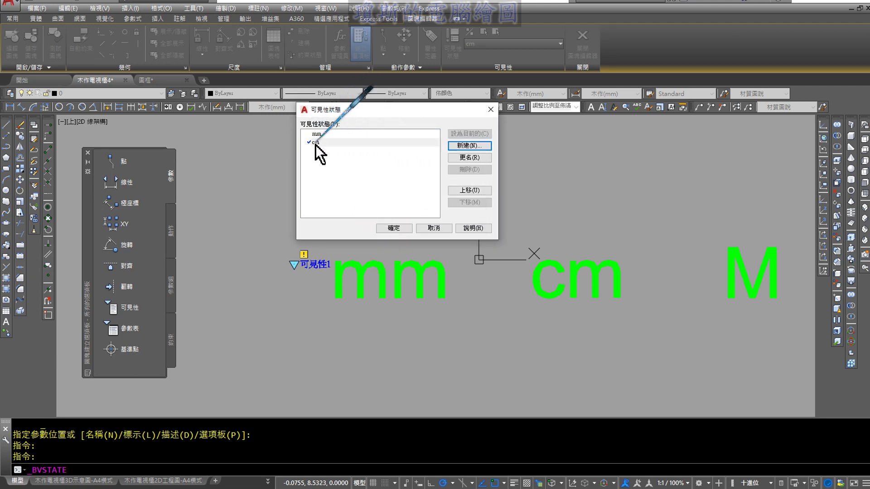
# Step: Add the M, inch and feet visibility states and confirm with OK
pyautogui.click(473, 146)
pyautogui.write('M')
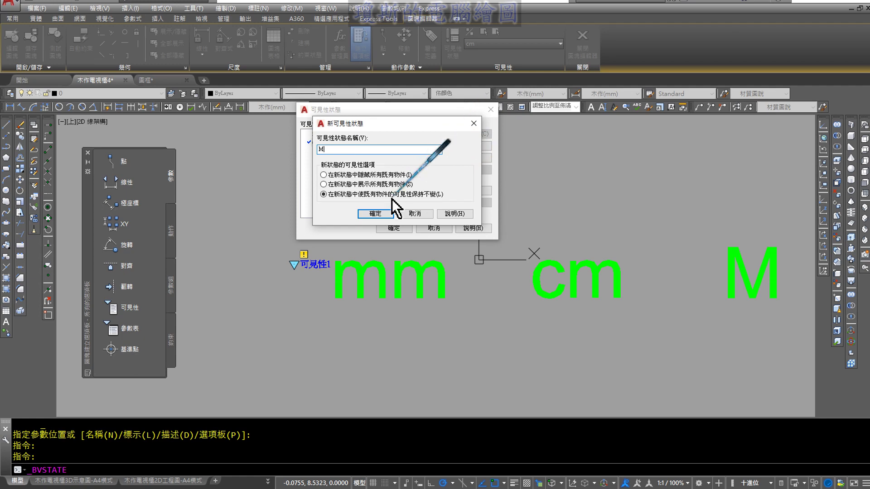
pyautogui.click(374, 216)
pyautogui.click(459, 146)
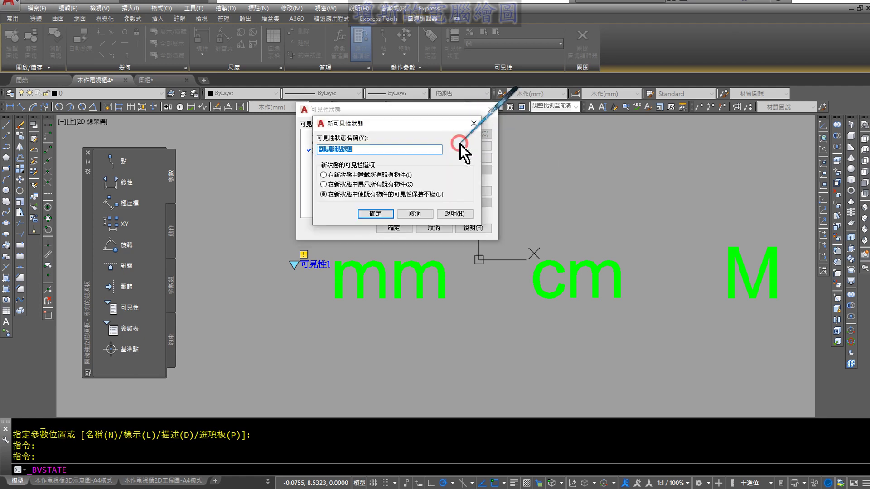
pyautogui.write('i')
pyautogui.write('nch')
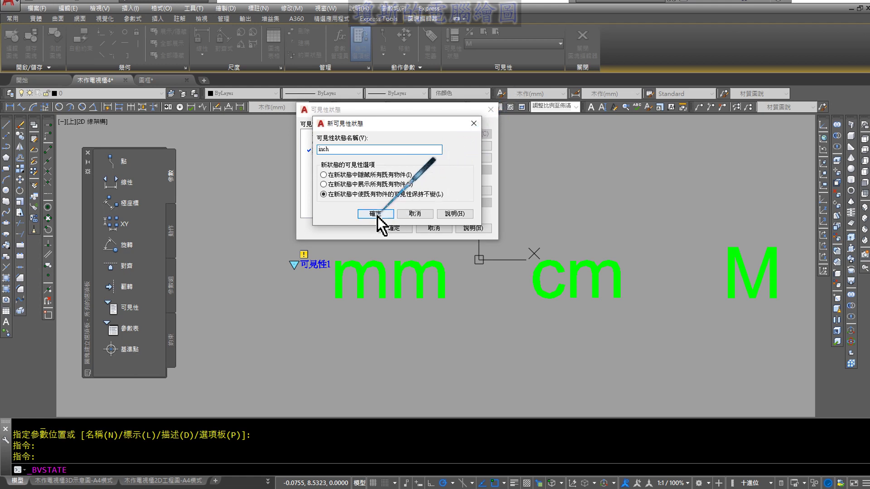
pyautogui.click(377, 215)
pyautogui.click(462, 144)
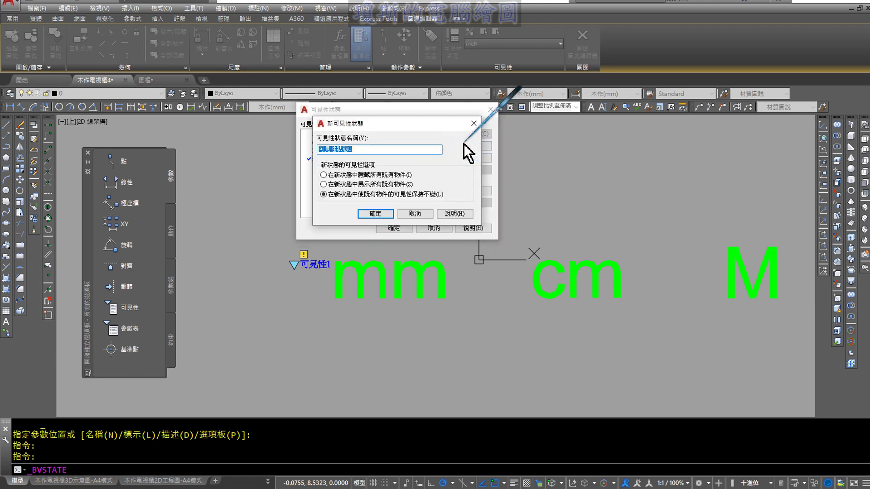
pyautogui.write('feet')
pyautogui.click(375, 213)
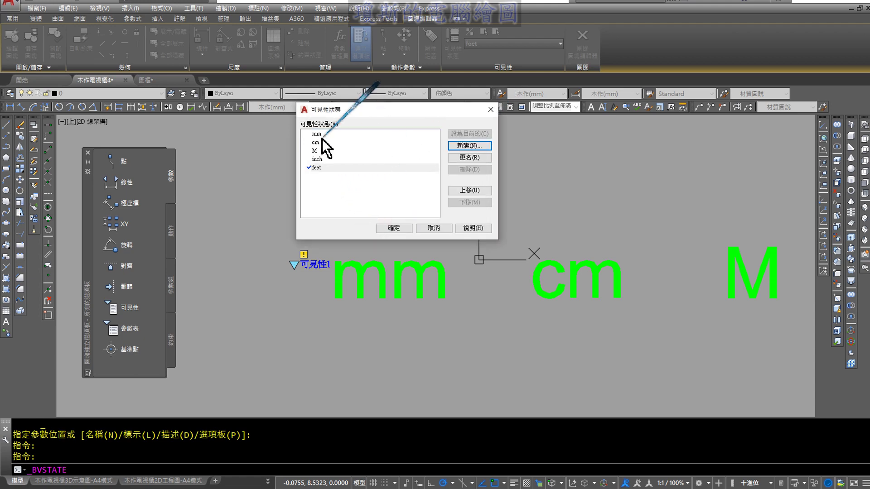
pyautogui.click(399, 228)
# Step: In the mm visibility state, hide the feet, inch, M and cm labels
pyautogui.click(502, 46)
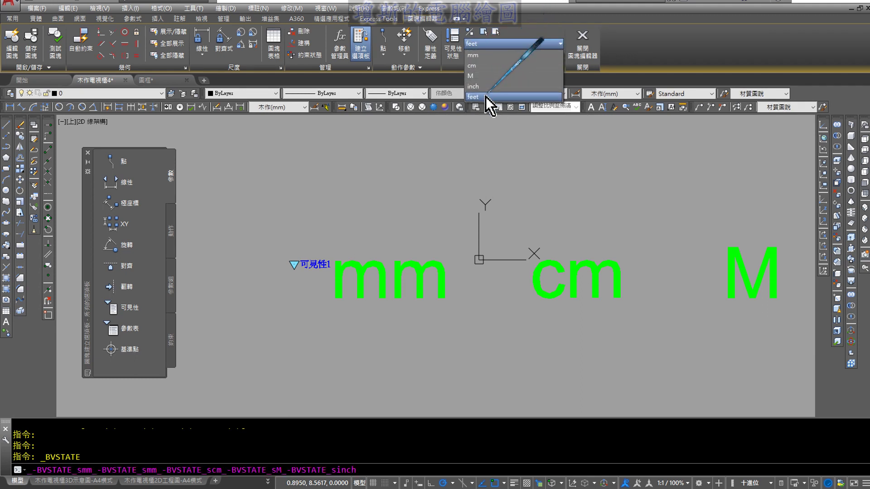
pyautogui.click(448, 170)
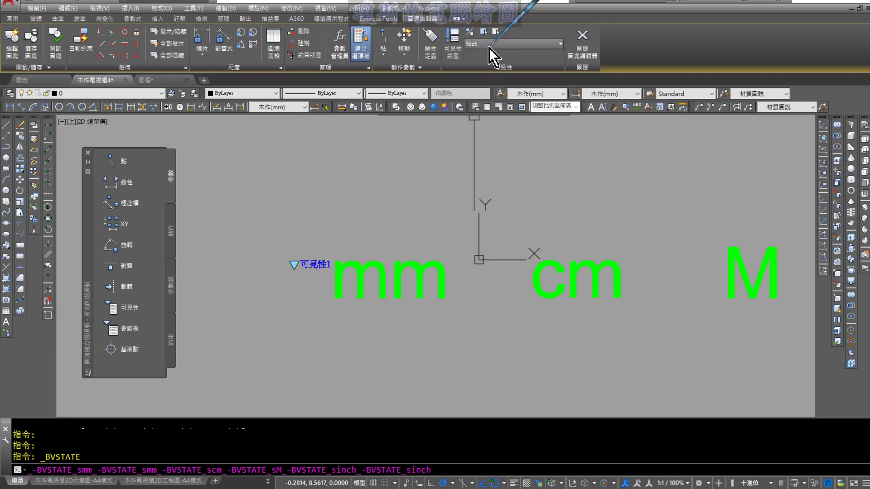
pyautogui.click(488, 46)
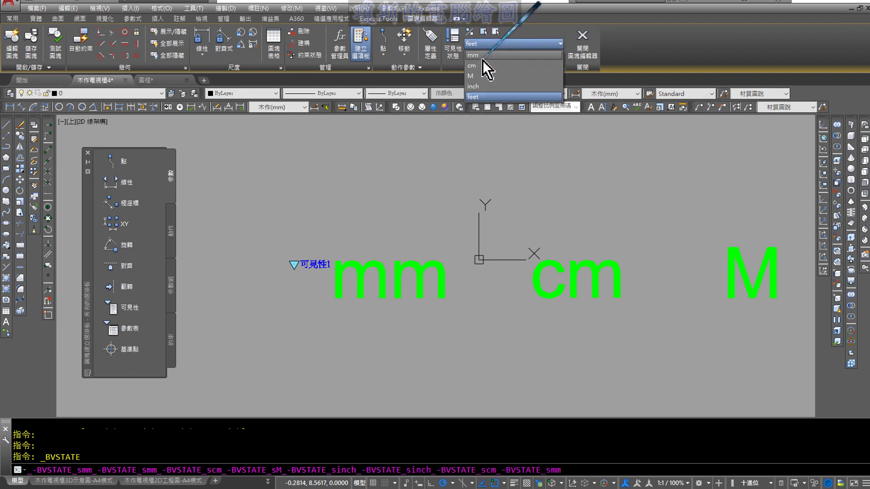
pyautogui.click(483, 60)
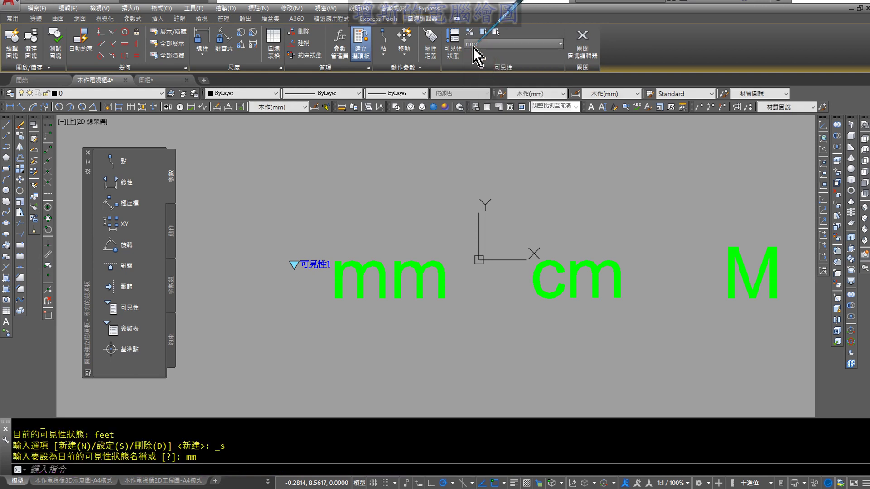
pyautogui.click(495, 32)
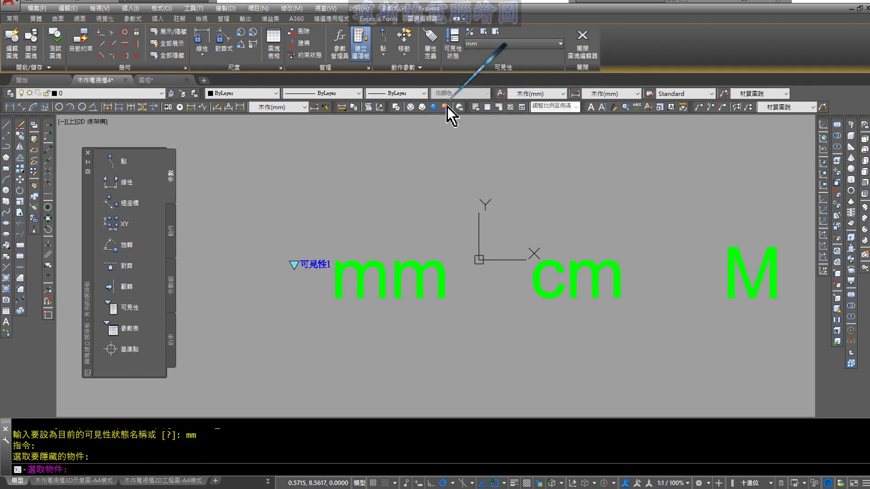
pyautogui.scroll(-2, 484, 167)
pyautogui.moveTo(617, 175); pyautogui.dragTo(481, 208, button='middle')
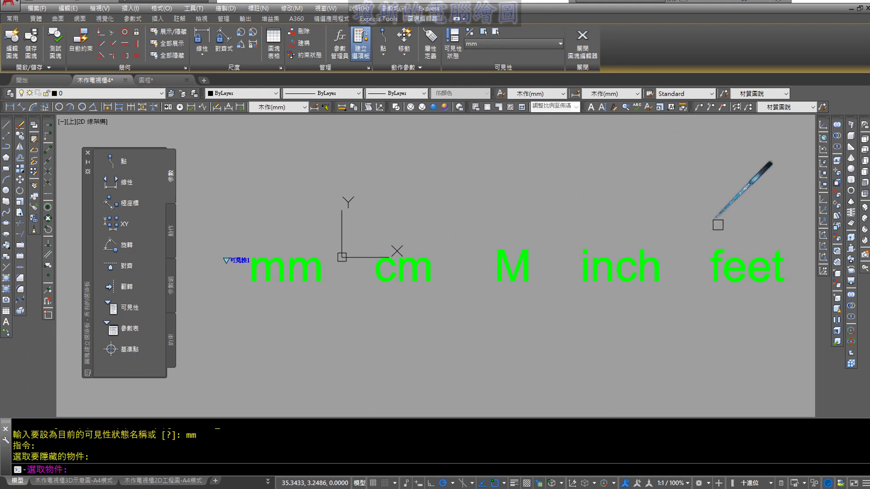
pyautogui.click(720, 265)
pyautogui.click(620, 274)
pyautogui.click(521, 274)
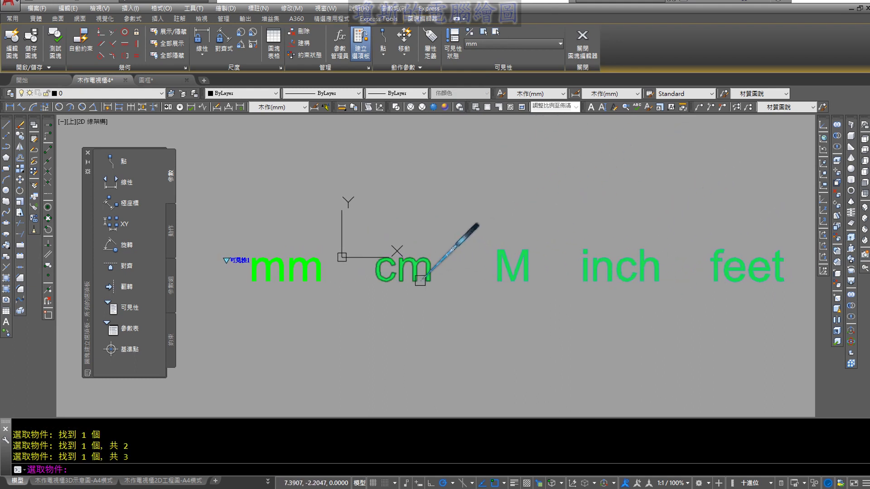
pyautogui.click(403, 278)
pyautogui.press('Return')
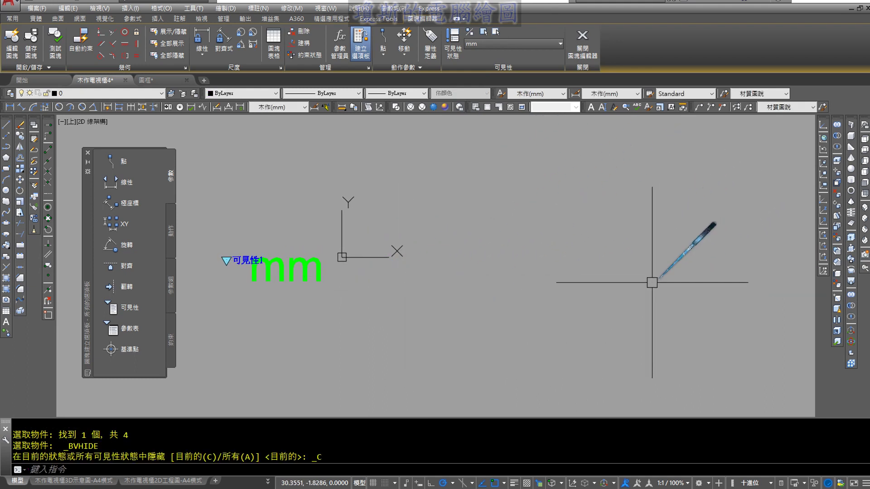
pyautogui.moveTo(438, 305); pyautogui.dragTo(464, 303, button='middle')
# Step: In the cm visibility state, hide the other four labels so only cm shows
pyautogui.click(491, 46)
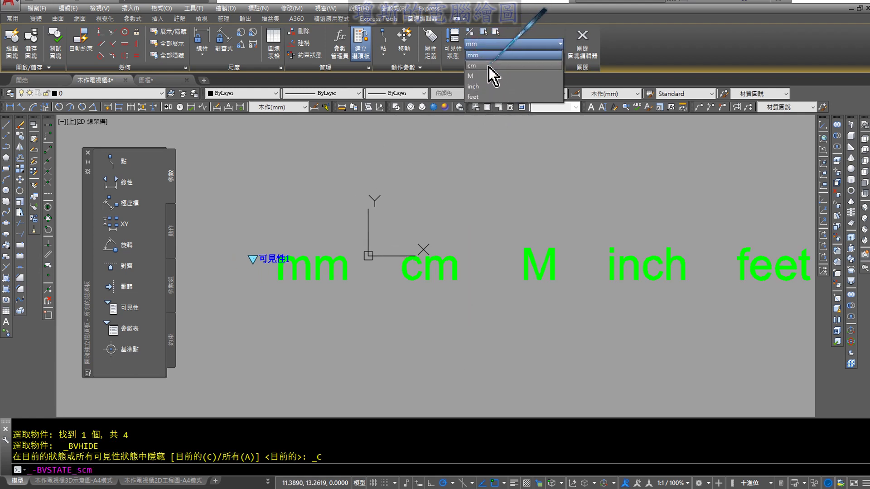
pyautogui.click(489, 67)
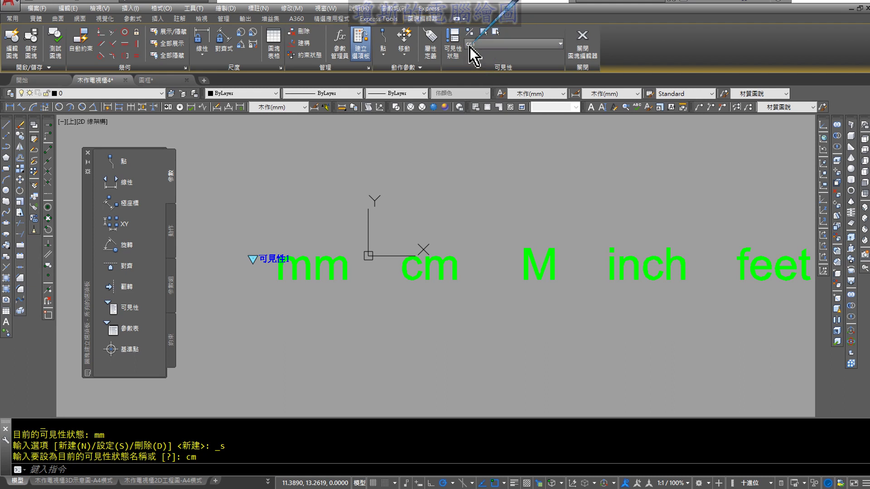
pyautogui.click(496, 34)
pyautogui.click(349, 262)
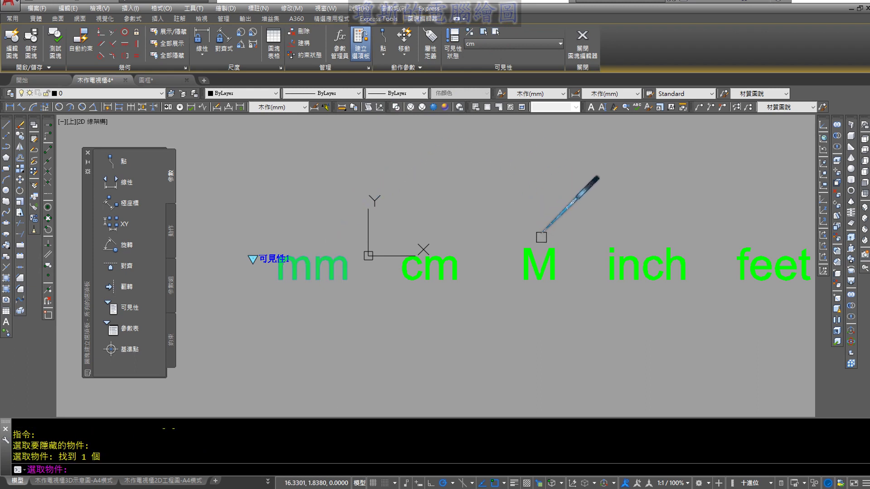
pyautogui.click(548, 247)
pyautogui.click(618, 254)
pyautogui.scroll(-2, 630, 245)
pyautogui.click(691, 263)
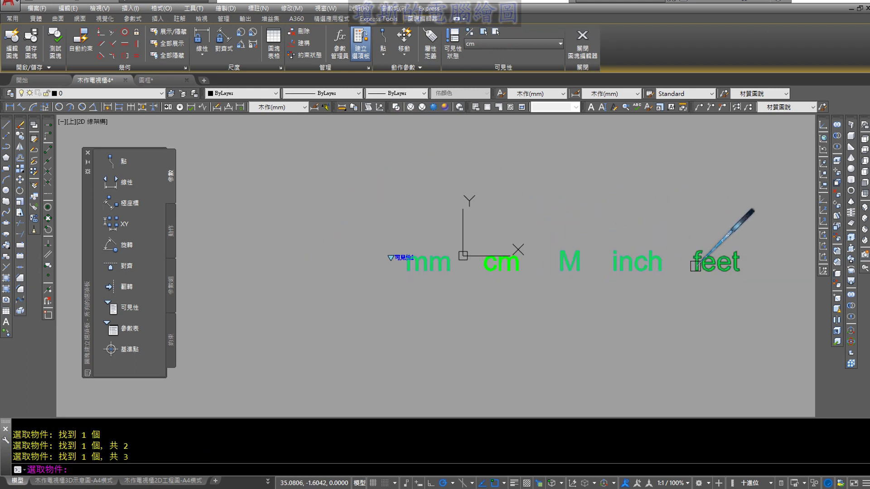
pyautogui.moveTo(673, 258); pyautogui.dragTo(617, 258, button='middle')
pyautogui.press('Return')
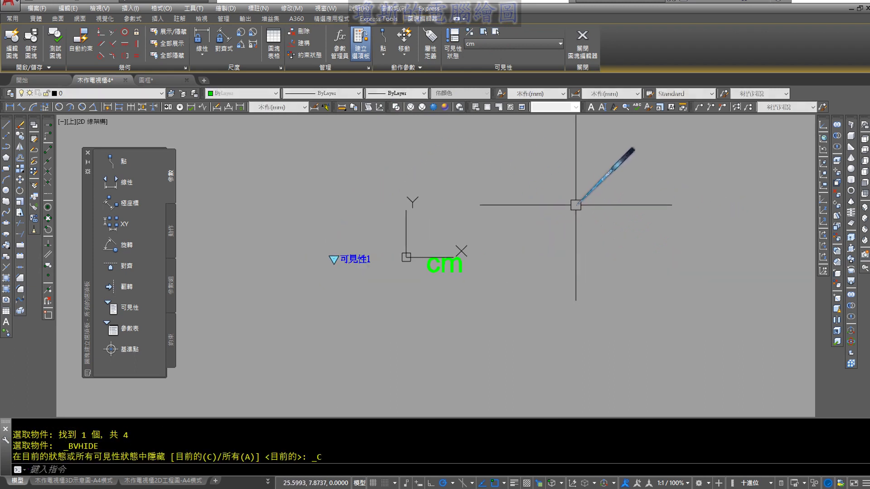
# Step: Check the mm state, then hide feet, inch, cm and mm in the M state
pyautogui.click(497, 42)
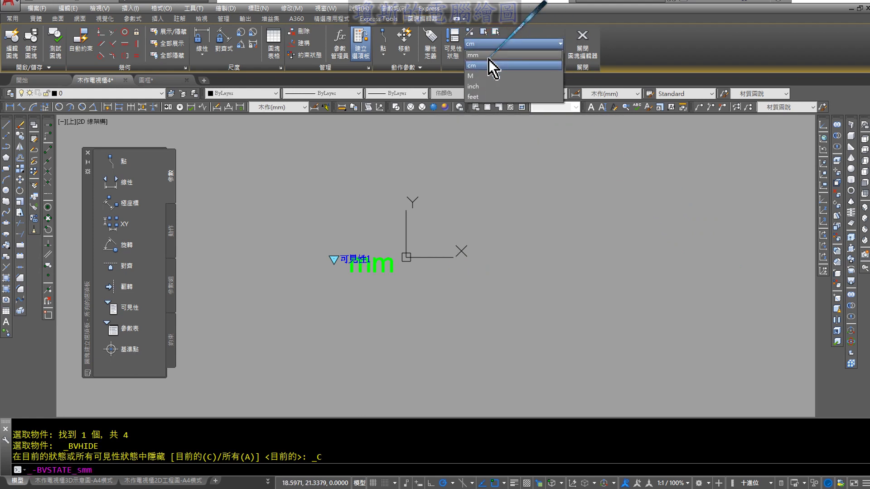
pyautogui.click(488, 56)
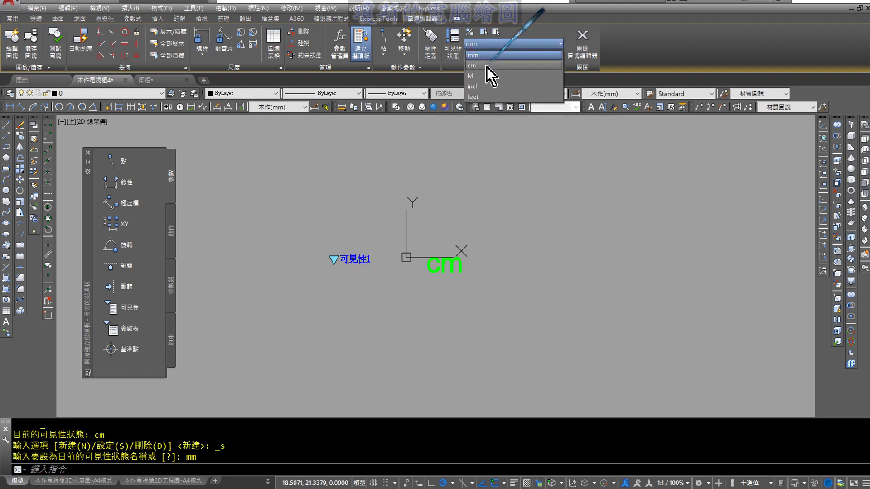
pyautogui.click(487, 66)
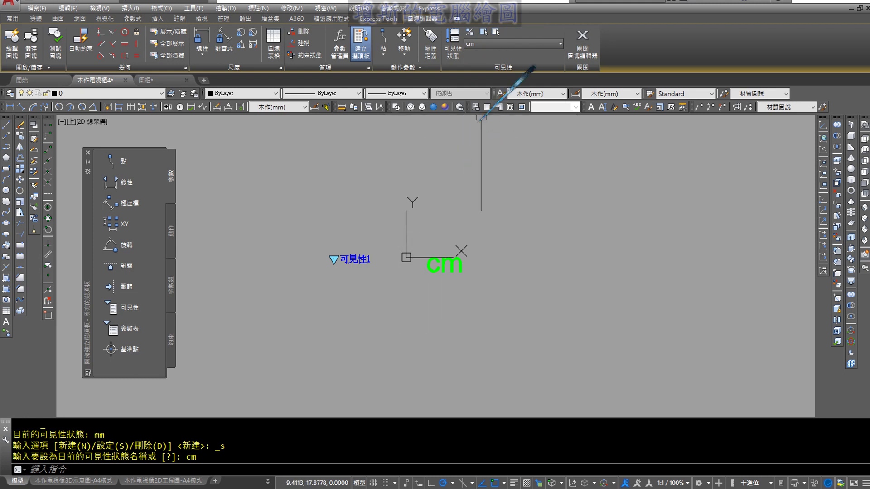
pyautogui.click(488, 45)
pyautogui.click(487, 77)
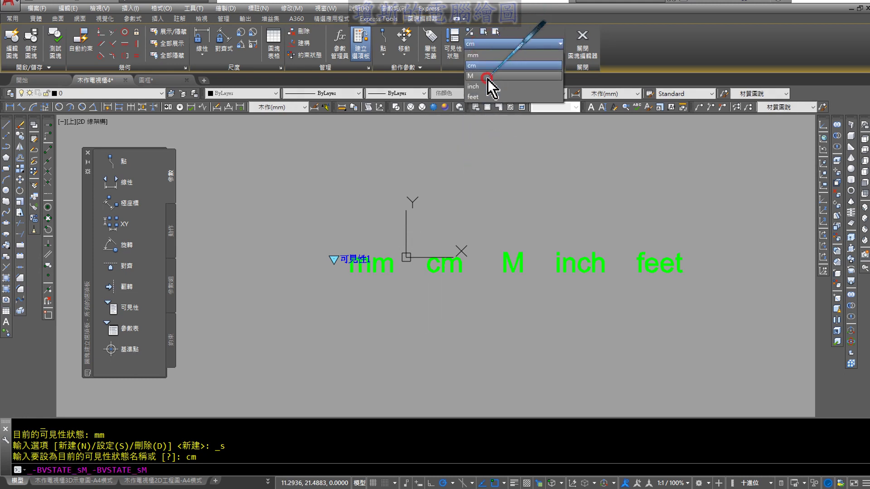
pyautogui.click(495, 32)
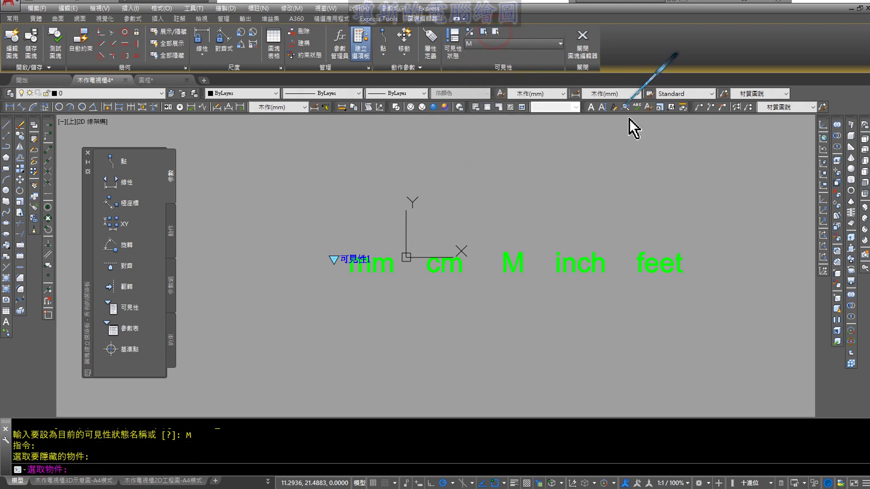
pyautogui.click(661, 253)
pyautogui.click(582, 254)
pyautogui.click(456, 268)
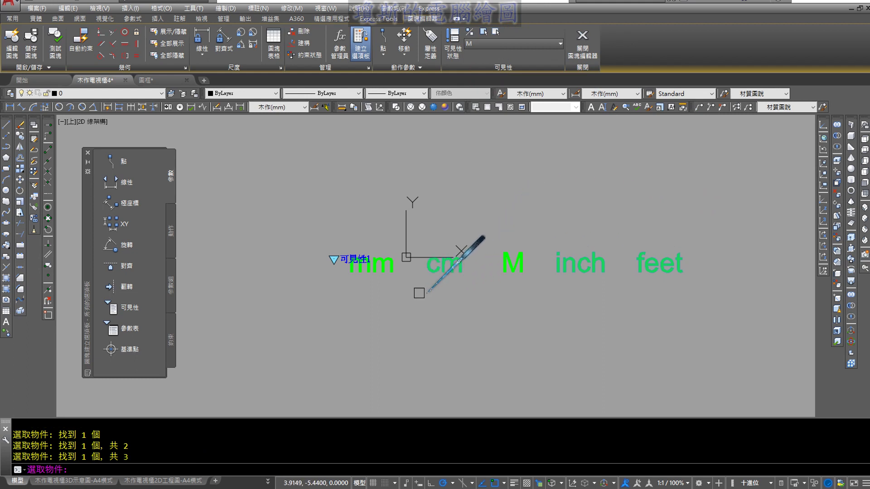
pyautogui.click(387, 267)
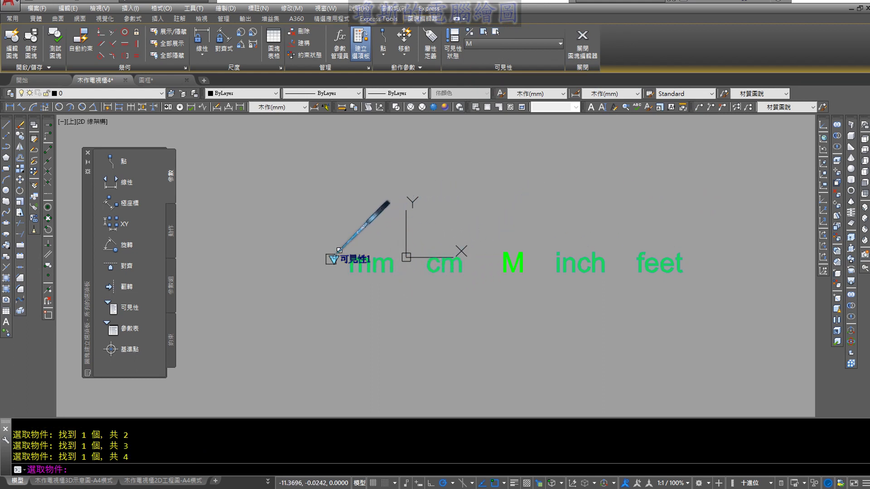
pyautogui.press('Return')
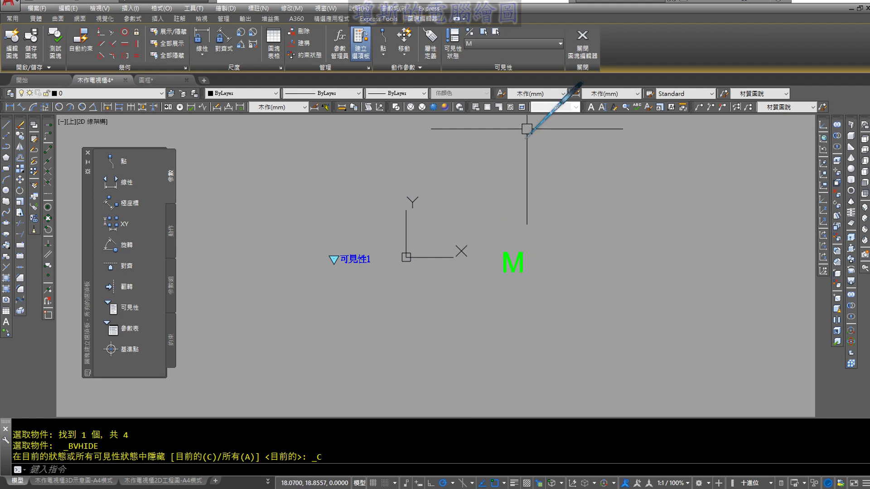
# Step: In the inch visibility state, hide the feet, M, cm and mm labels
pyautogui.click(515, 46)
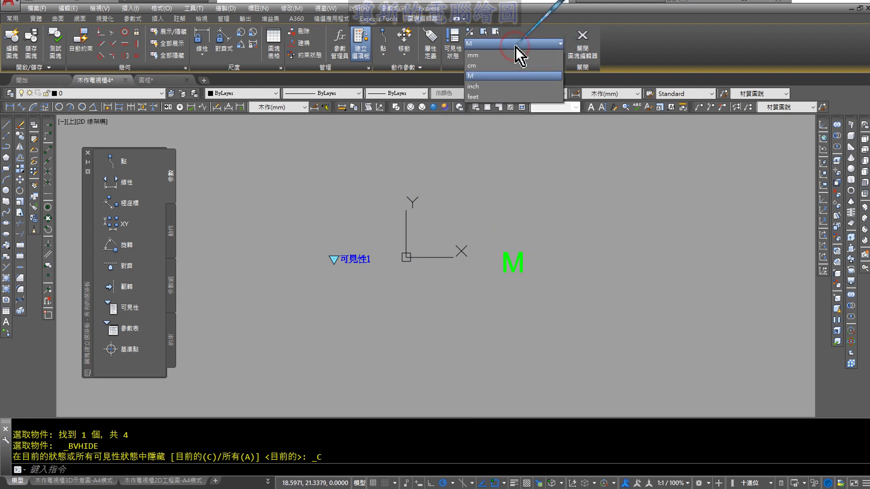
pyautogui.click(504, 87)
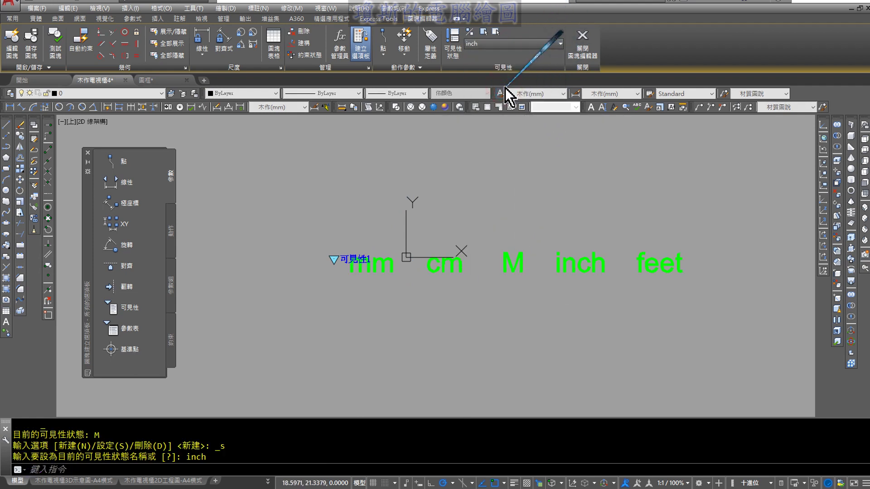
pyautogui.click(496, 31)
pyautogui.click(653, 263)
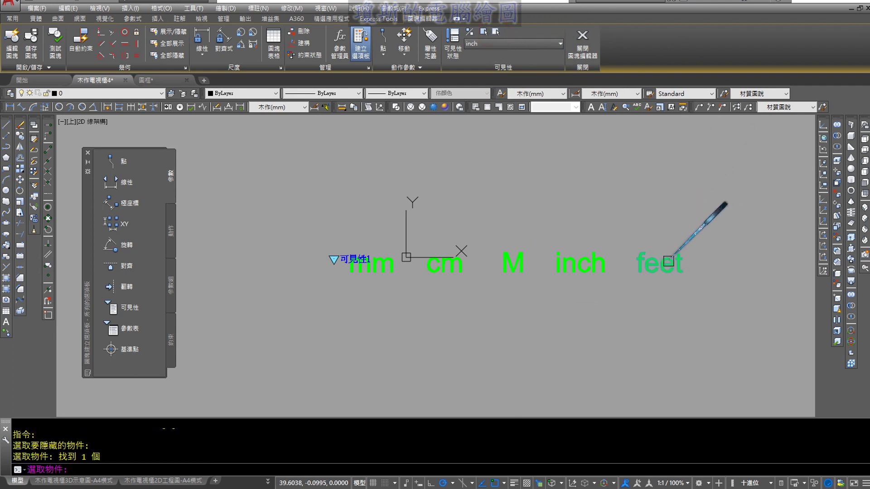
pyautogui.click(512, 267)
pyautogui.click(446, 265)
pyautogui.click(376, 265)
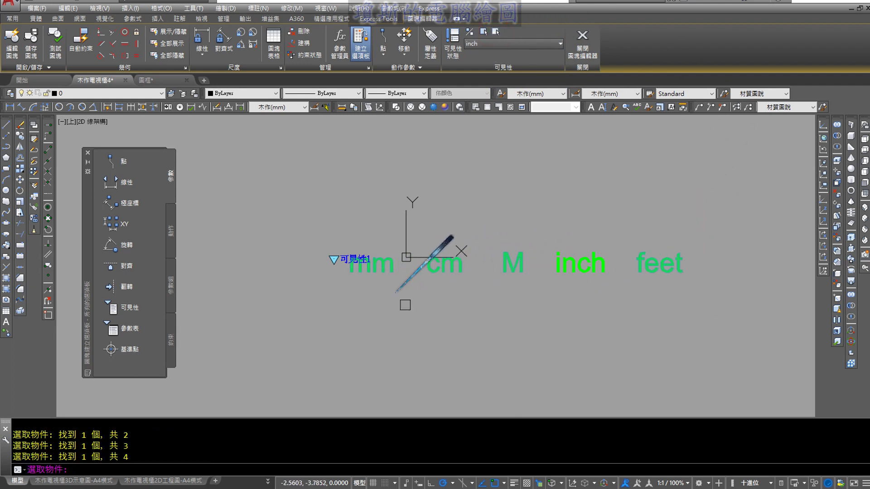
pyautogui.press('Return')
# Step: In the feet visibility state, hide all five unit labels
pyautogui.click(517, 45)
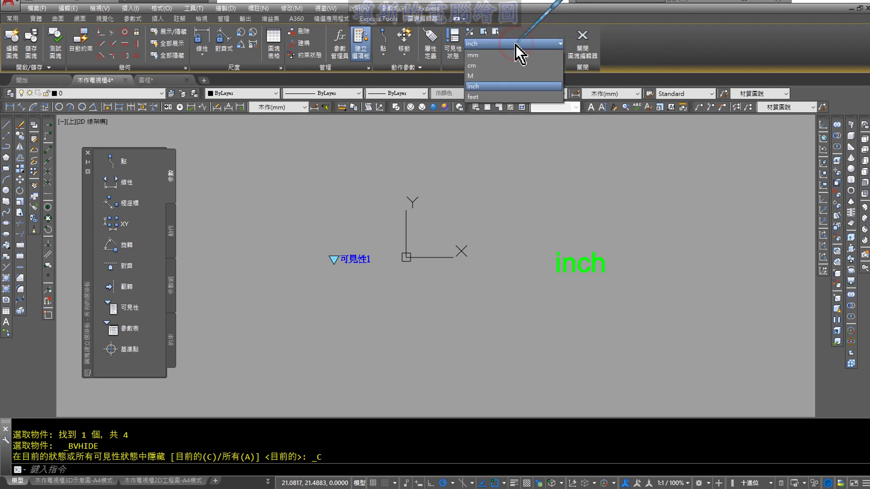
pyautogui.click(495, 97)
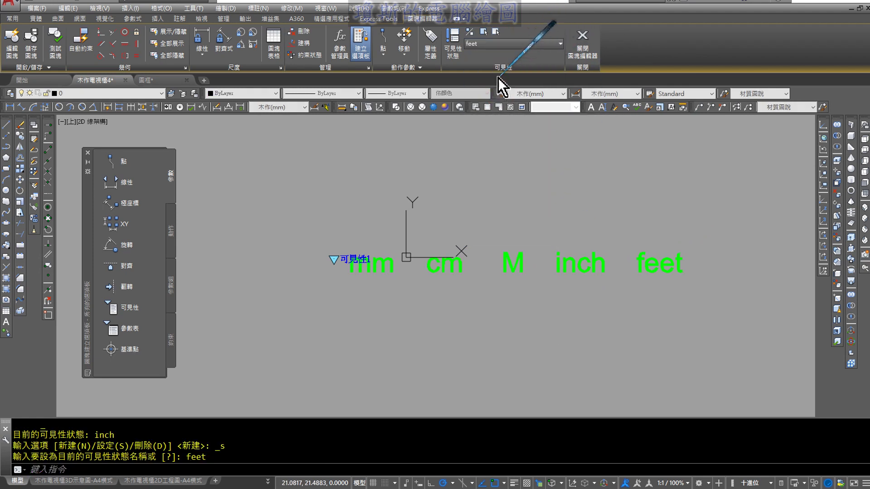
pyautogui.click(498, 32)
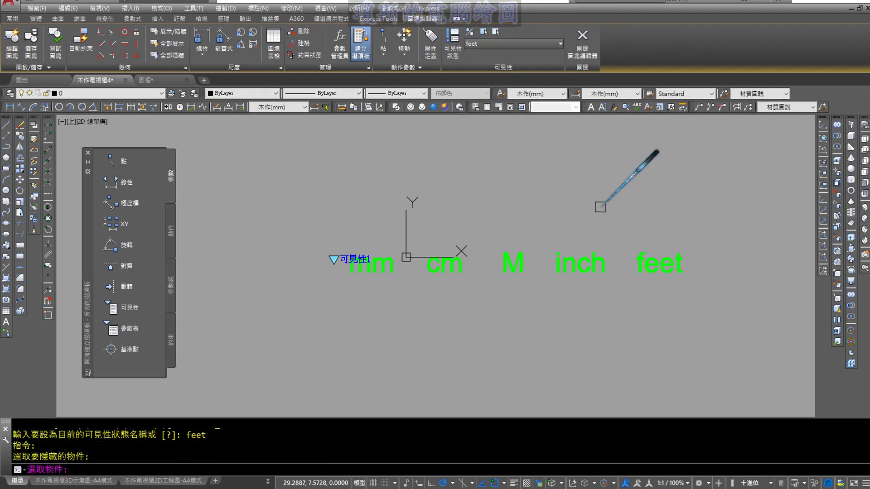
pyautogui.click(643, 267)
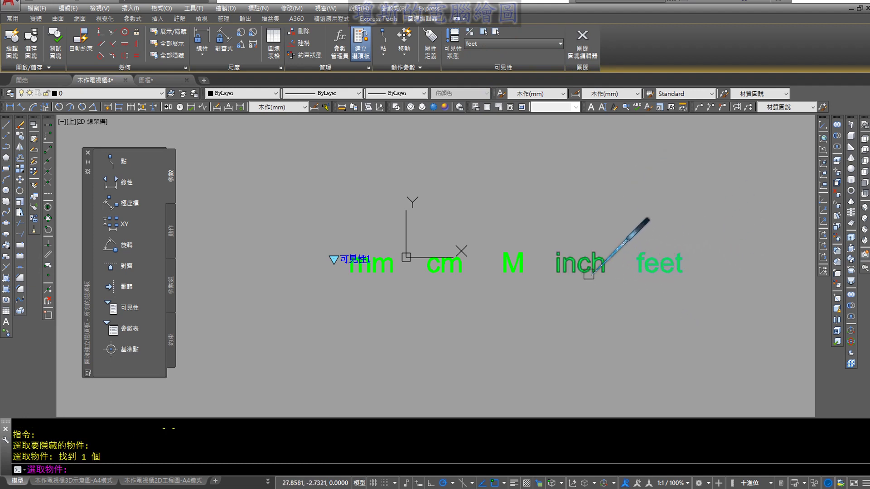
pyautogui.click(589, 273)
pyautogui.click(516, 271)
pyautogui.click(446, 271)
pyautogui.click(385, 275)
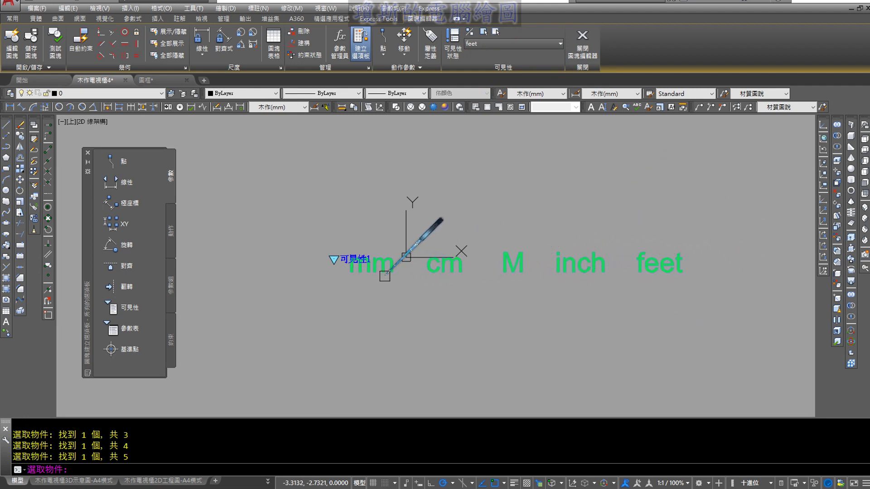
pyautogui.press('Return')
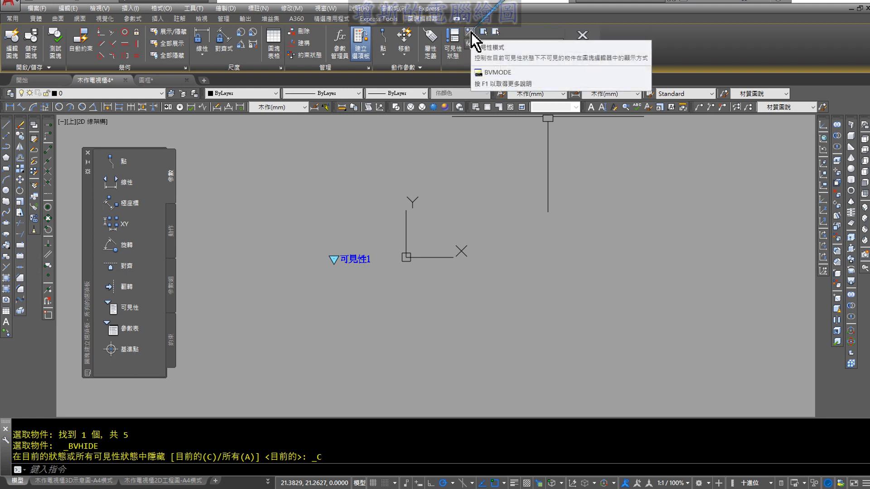
# Step: Turn on Visibility Mode (BVMODE 1) so hidden labels appear faded
pyautogui.click(471, 31)
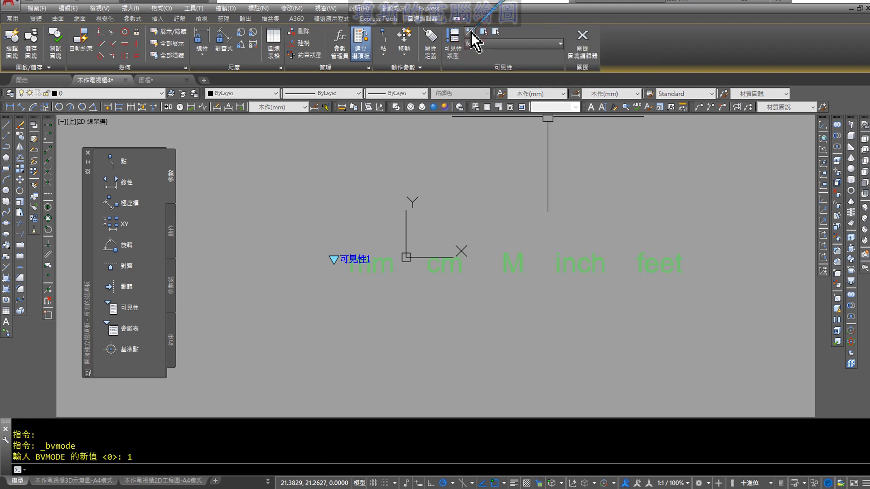
pyautogui.moveTo(632, 217); pyautogui.dragTo(624, 215, button='middle')
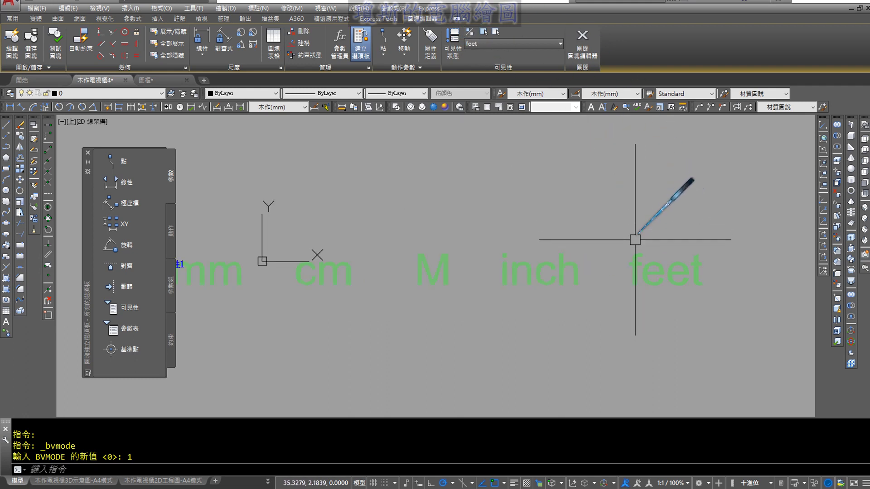
pyautogui.scroll(2, 603, 219)
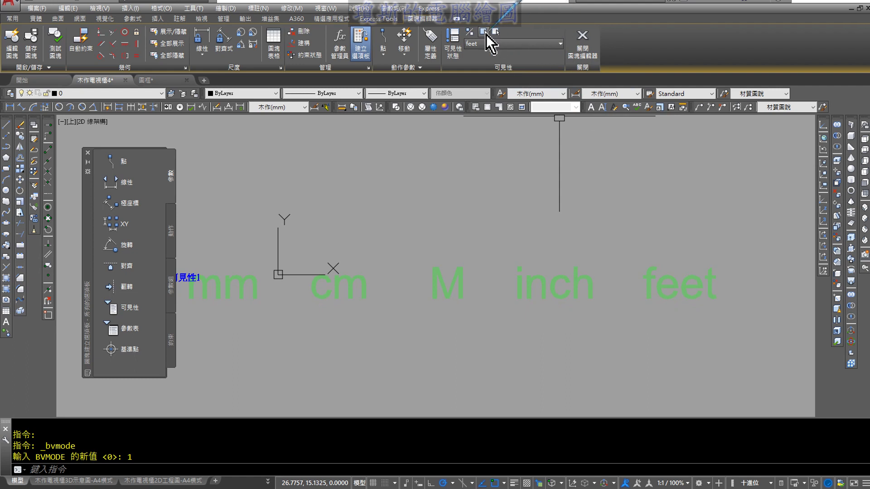
# Step: Make the feet label visible again in the feet state with BVSHOW
pyautogui.click(486, 35)
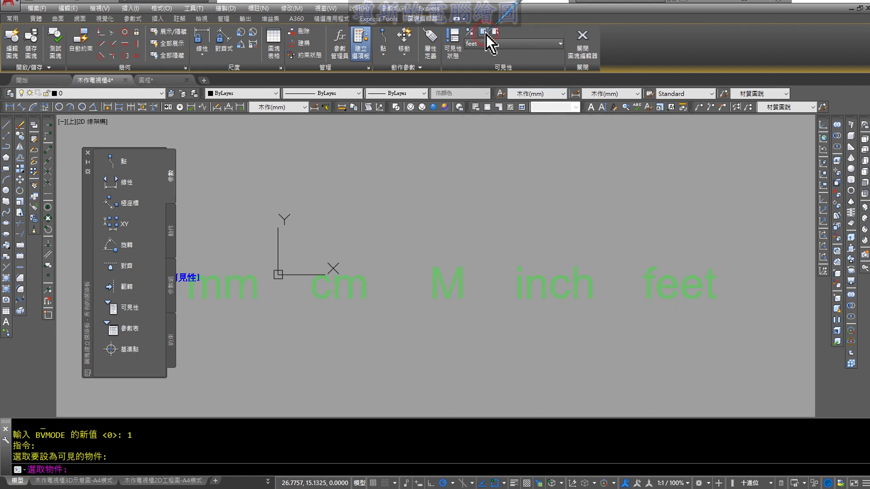
pyautogui.click(649, 271)
pyautogui.press('Return')
pyautogui.moveTo(684, 284)
pyautogui.mouseDown(button='middle')
pyautogui.moveTo(624, 207)
pyautogui.moveTo(589, 211)
pyautogui.mouseUp(button='middle')
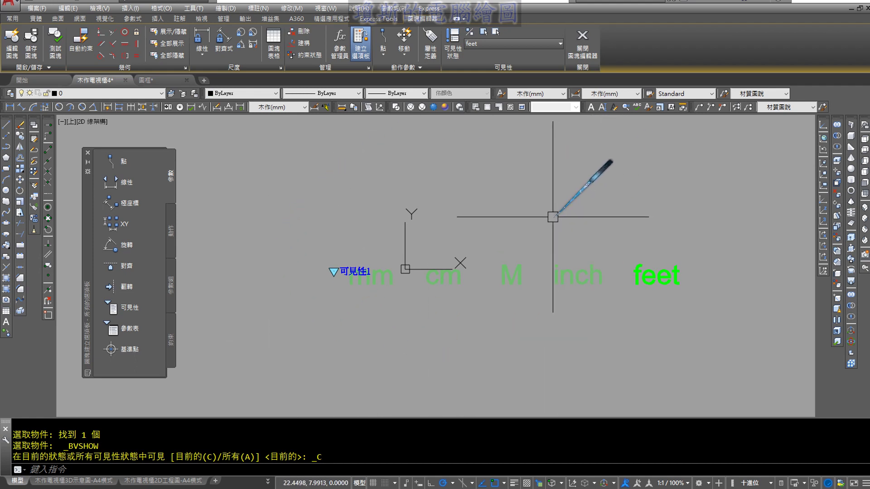
pyautogui.moveTo(553, 217); pyautogui.dragTo(525, 216, button='middle')
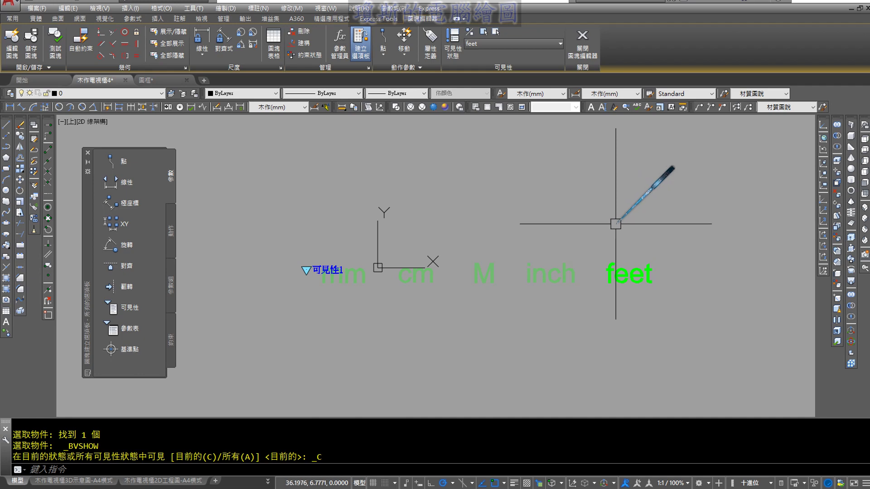
pyautogui.moveTo(582, 205)
pyautogui.mouseDown(button='middle')
pyautogui.moveTo(601, 208)
pyautogui.moveTo(584, 203)
pyautogui.mouseUp(button='middle')
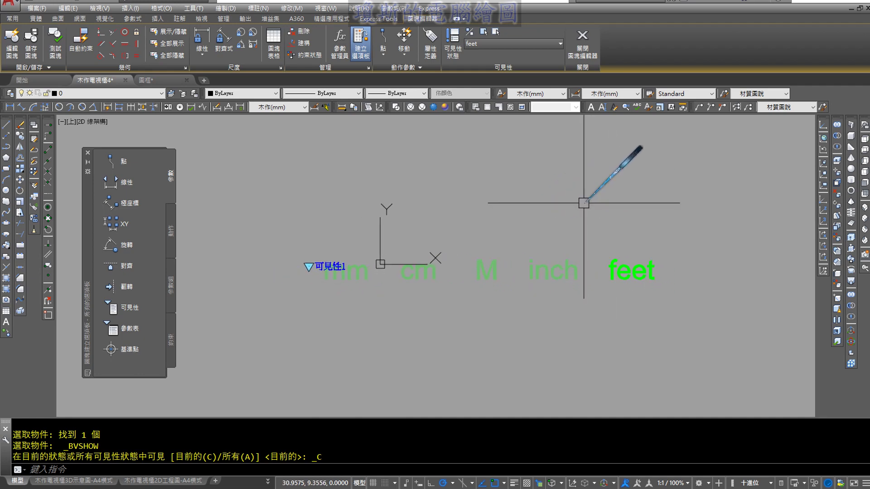
# Step: Set the Block Editor uniform background to index colour 251 in Options > Display > Colors
pyautogui.click(195, 9)
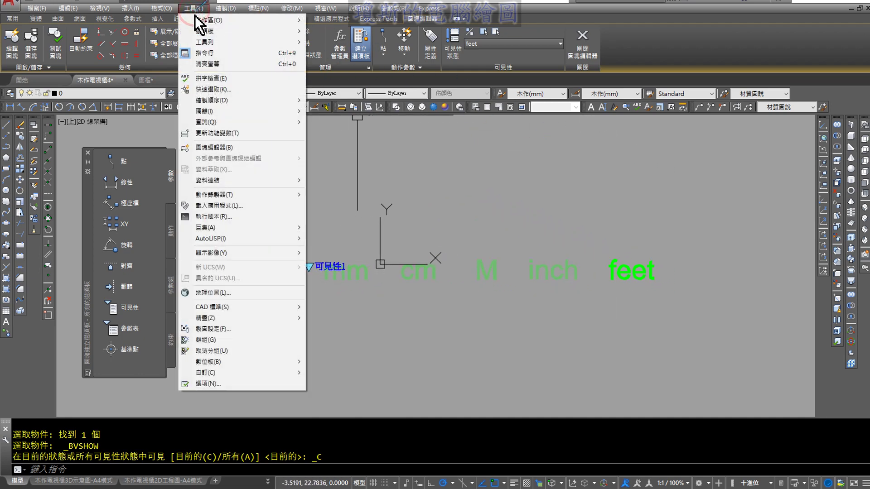
pyautogui.click(232, 381)
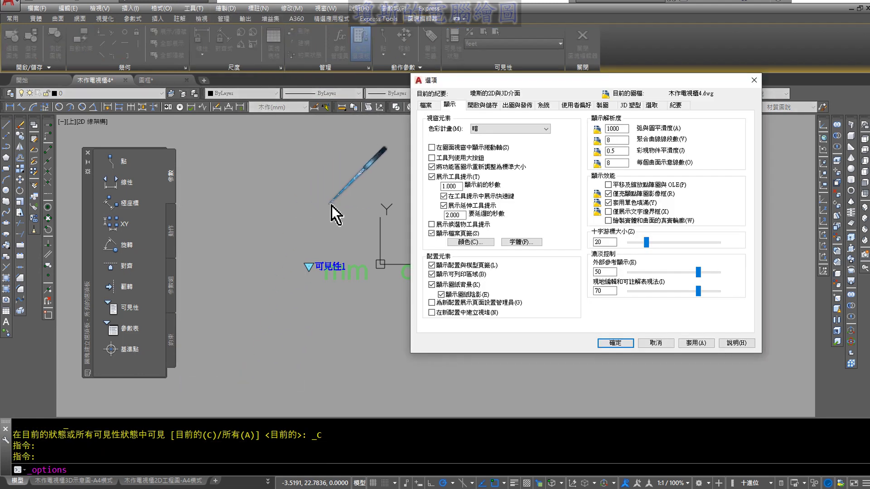
pyautogui.click(458, 240)
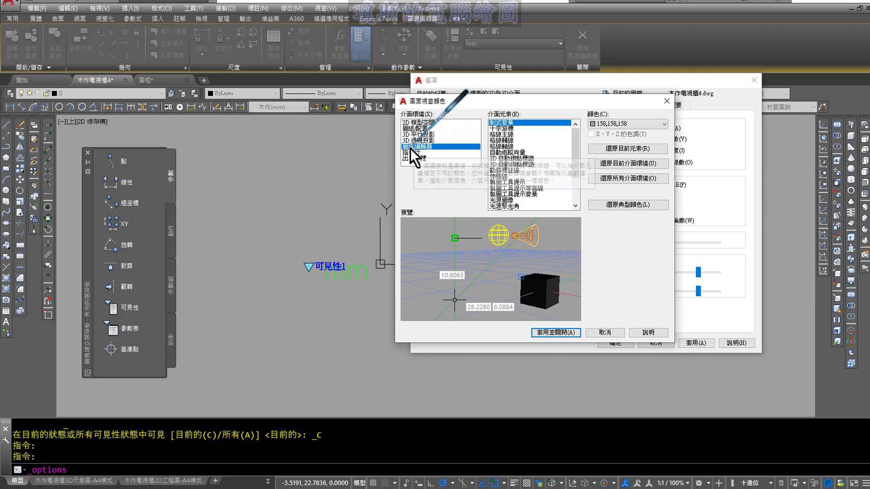
pyautogui.click(600, 124)
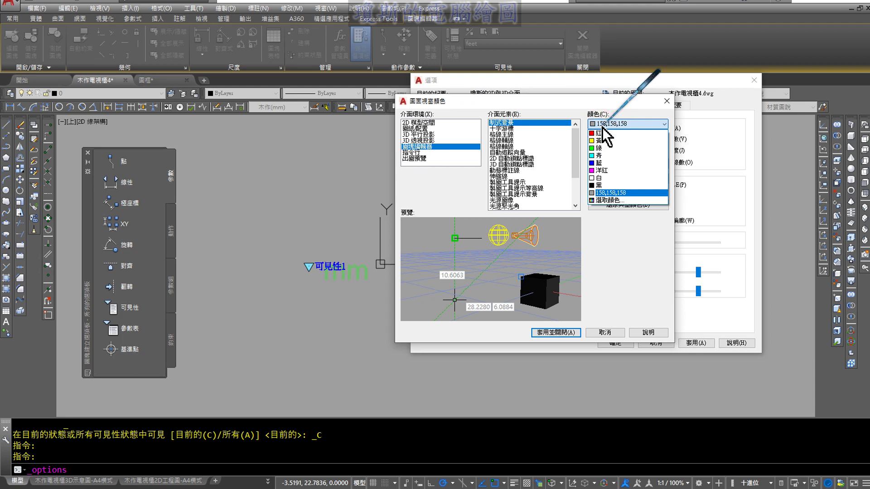
pyautogui.click(612, 201)
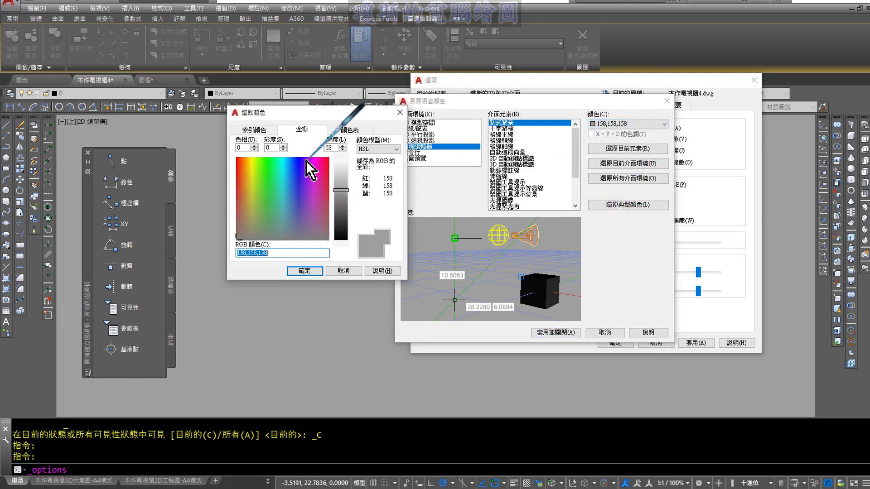
pyautogui.click(251, 131)
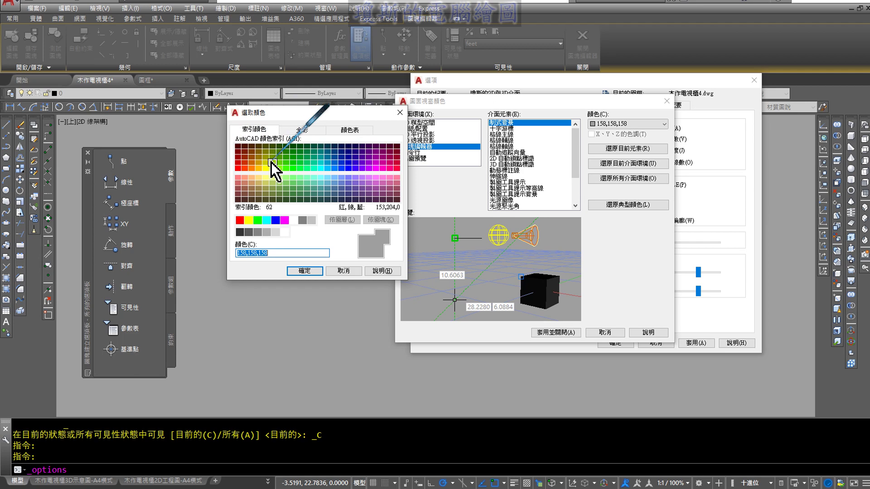
pyautogui.click(249, 232)
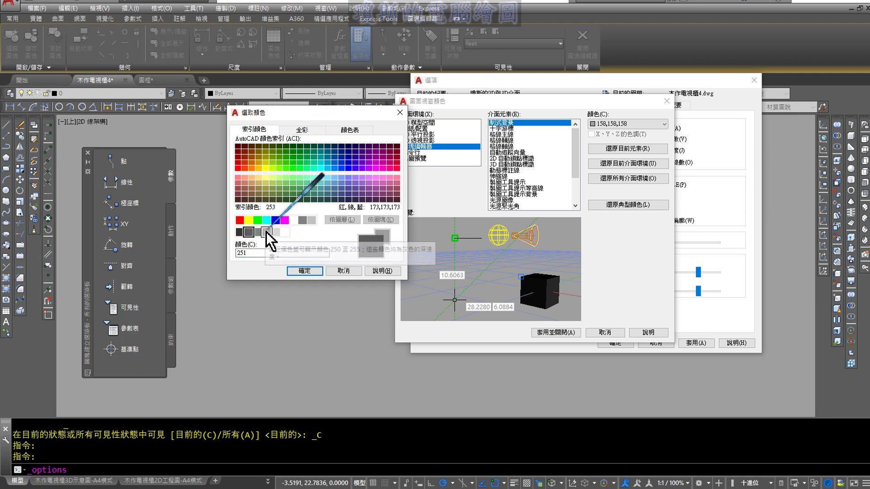
pyautogui.click(304, 271)
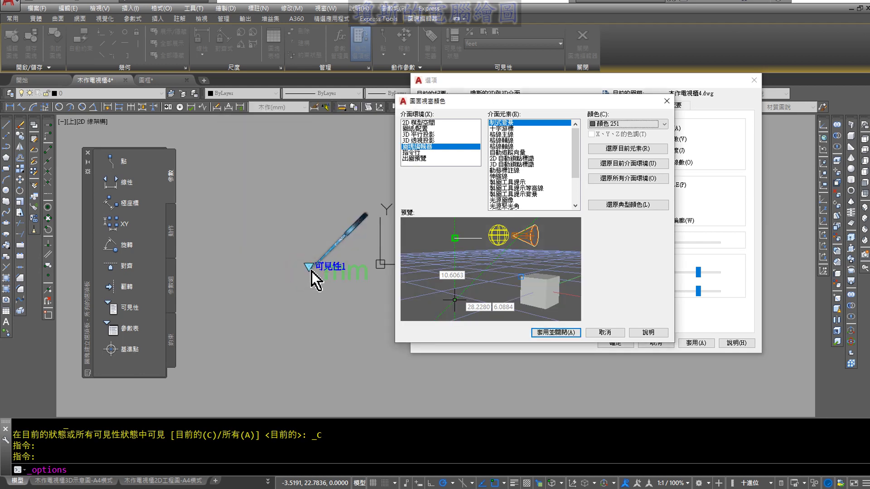
pyautogui.click(561, 333)
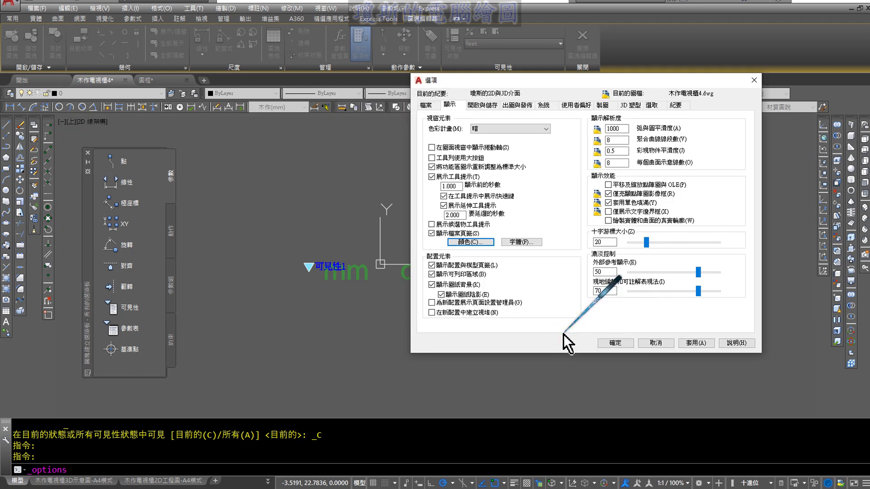
pyautogui.click(696, 344)
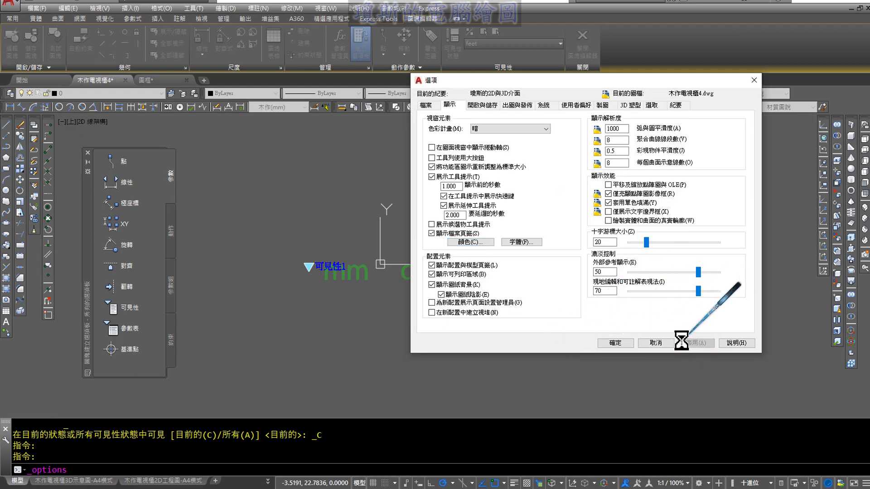
pyautogui.click(613, 343)
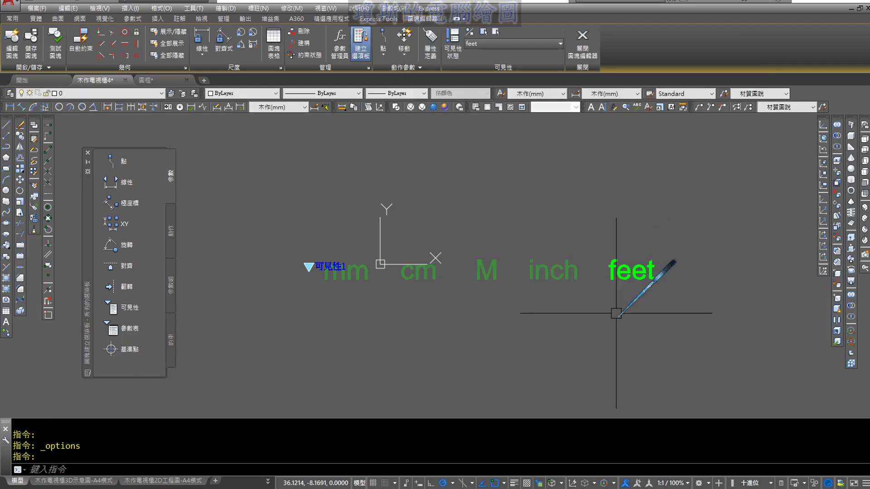
pyautogui.scroll(2, 593, 283)
pyautogui.moveTo(599, 285); pyautogui.dragTo(660, 266, button='middle')
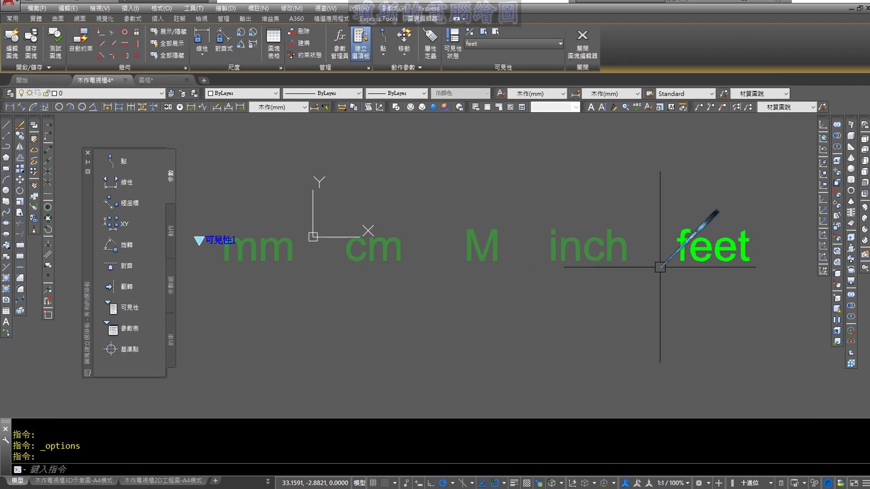